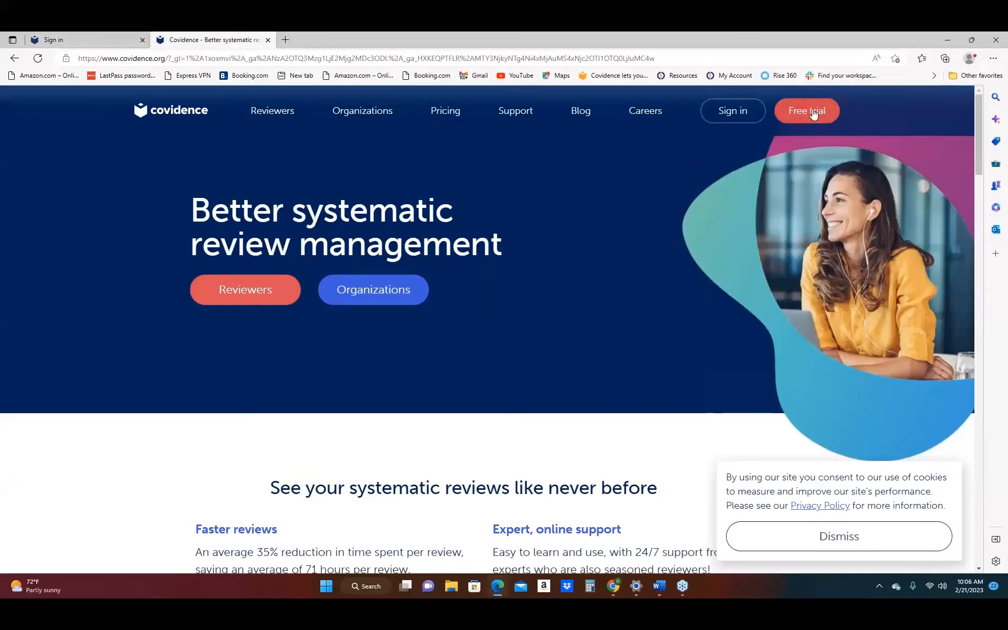
Open the Covidence free trial sign-up form and examine its required fields, agreements and account creation section.
left_click(813, 114)
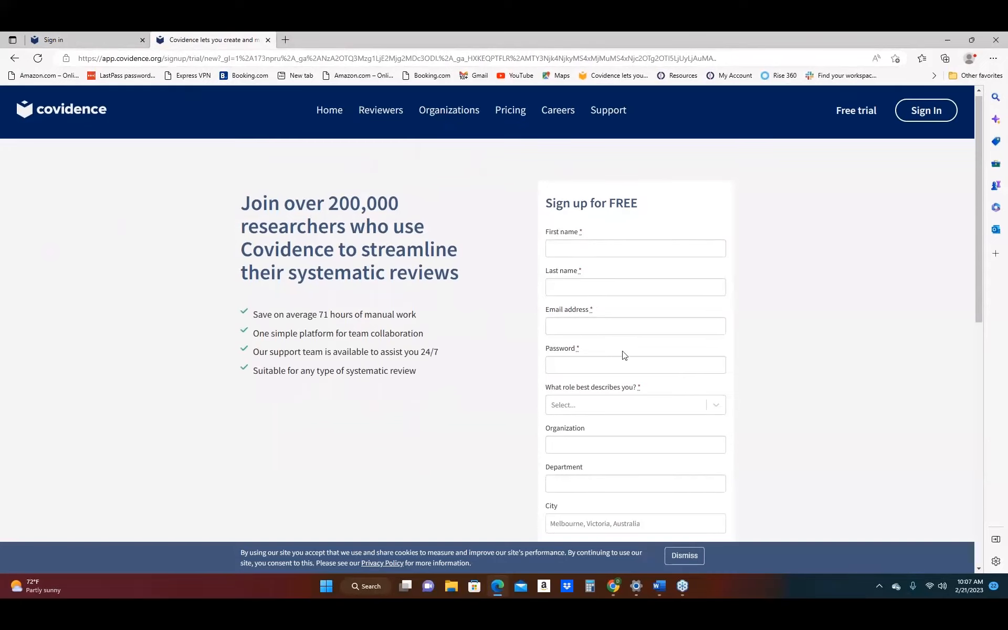
scroll(625, 399, "down", 5)
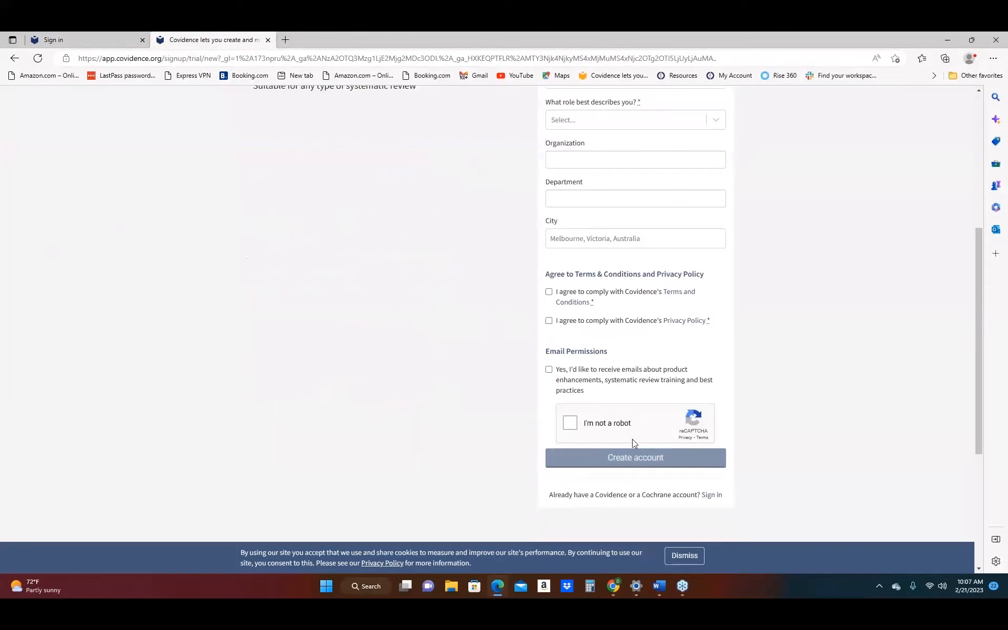
scroll(632, 438, "up", 1)
scroll(633, 395, "up", 4)
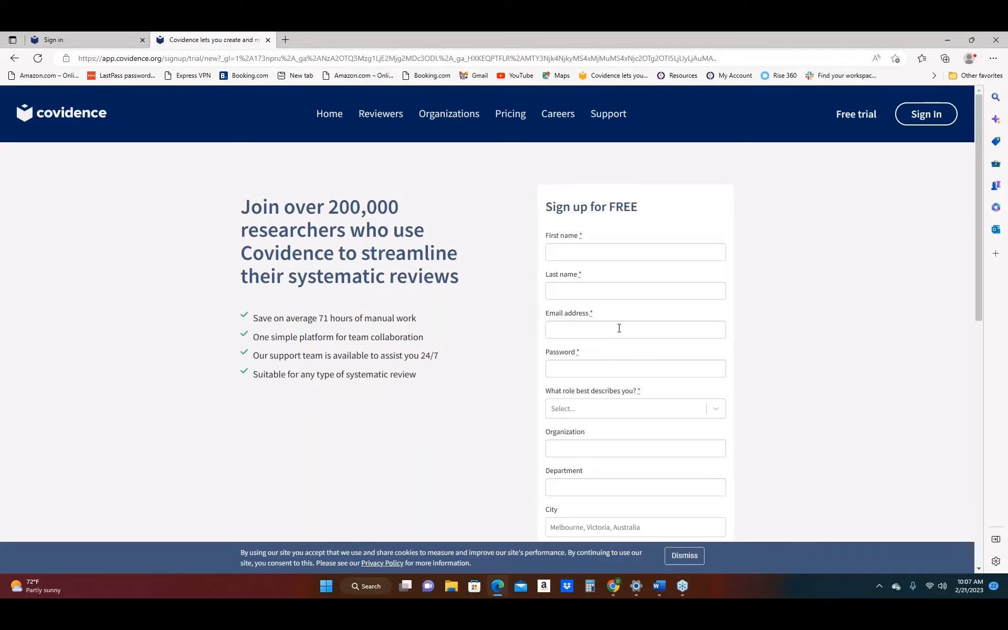
scroll(617, 329, "down", 7)
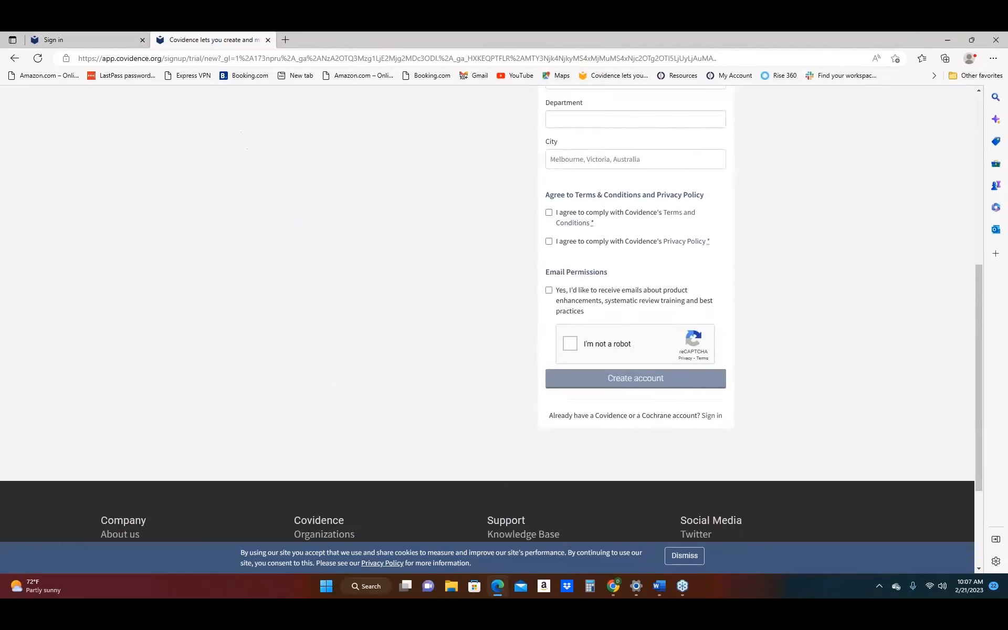
View the Covidence sign-in page, and switch to Chrome to show the signed-in account's reviews list.
left_click(99, 41)
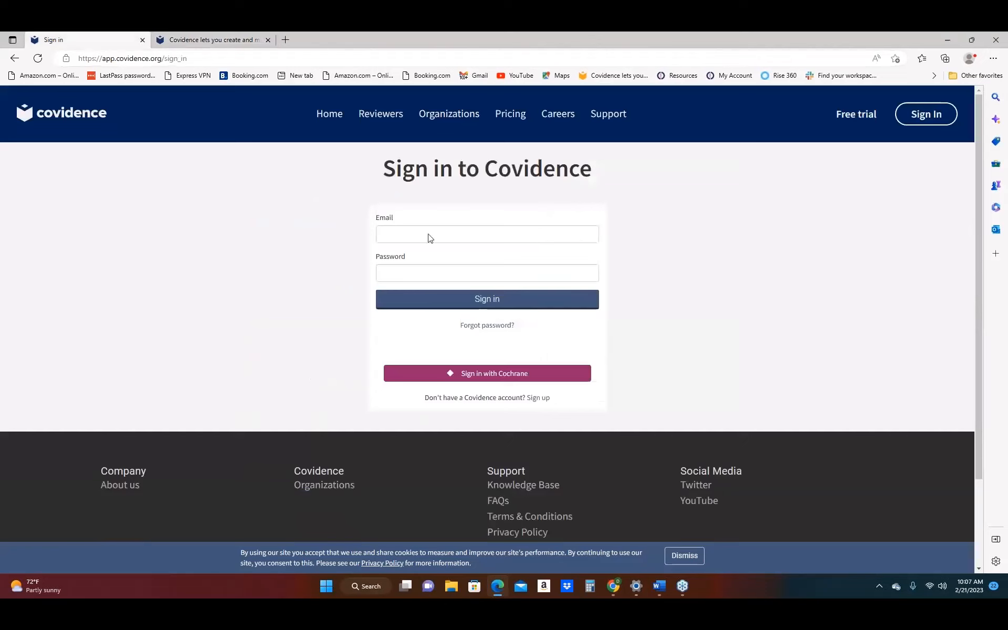
left_click(613, 585)
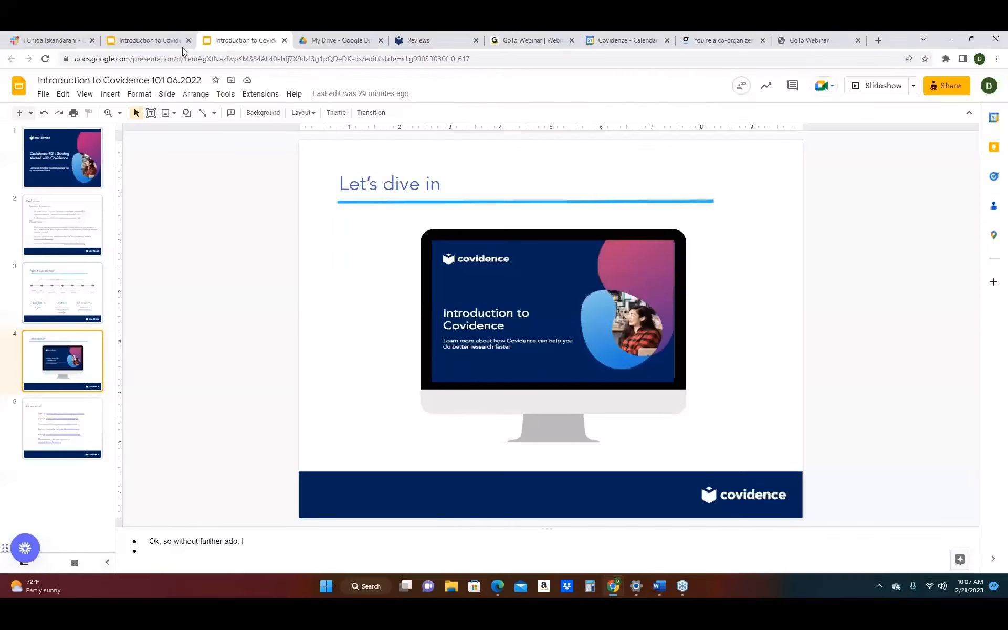
left_click(424, 41)
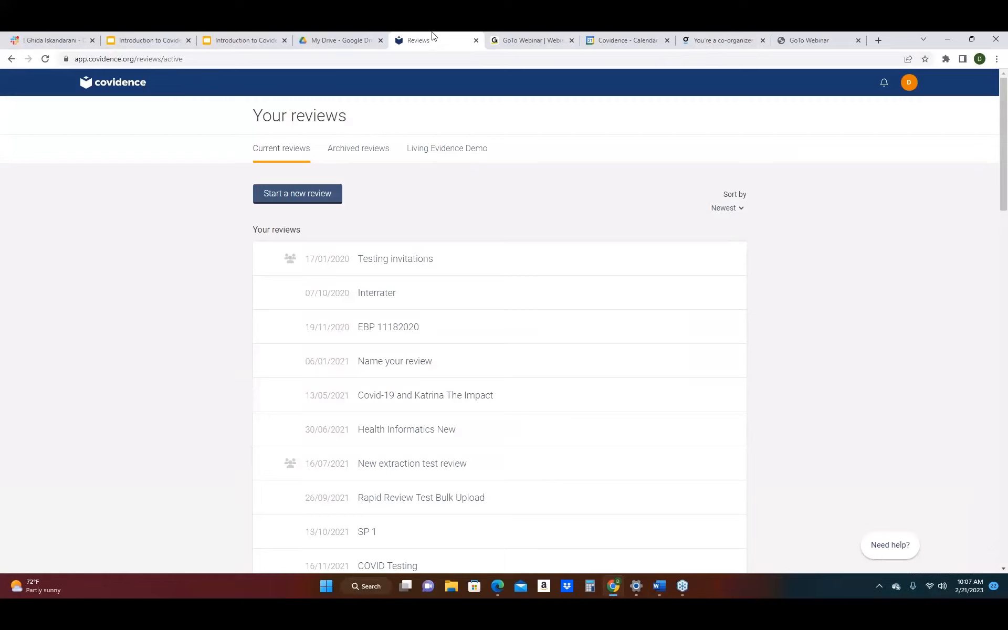
Examine the current reviews grouped by personal and organization accounts, and open the account menu to view its profile and organization entries.
scroll(384, 223, "down", 15)
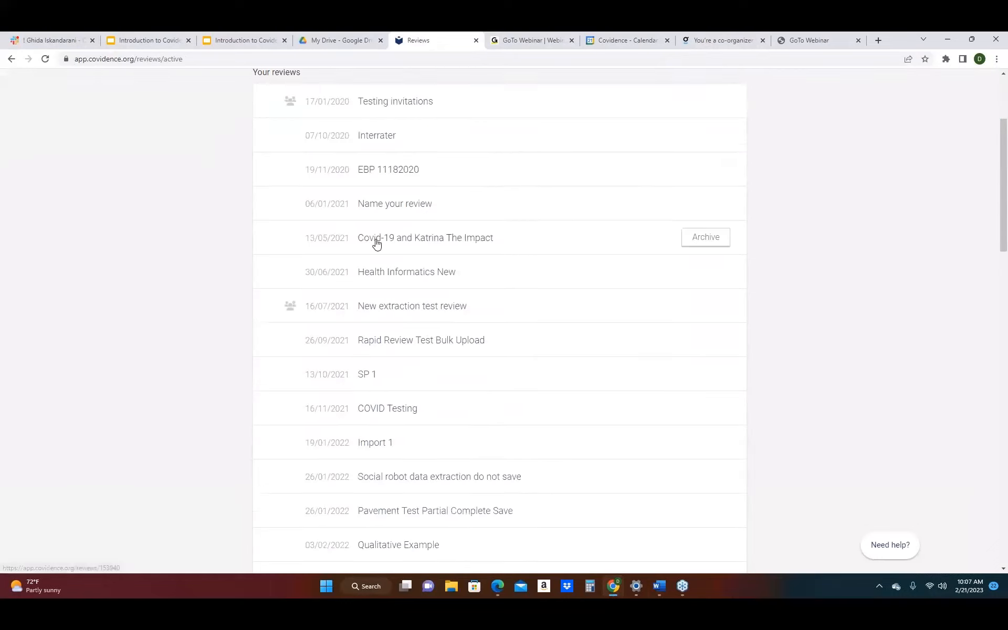
scroll(376, 241, "down", 10)
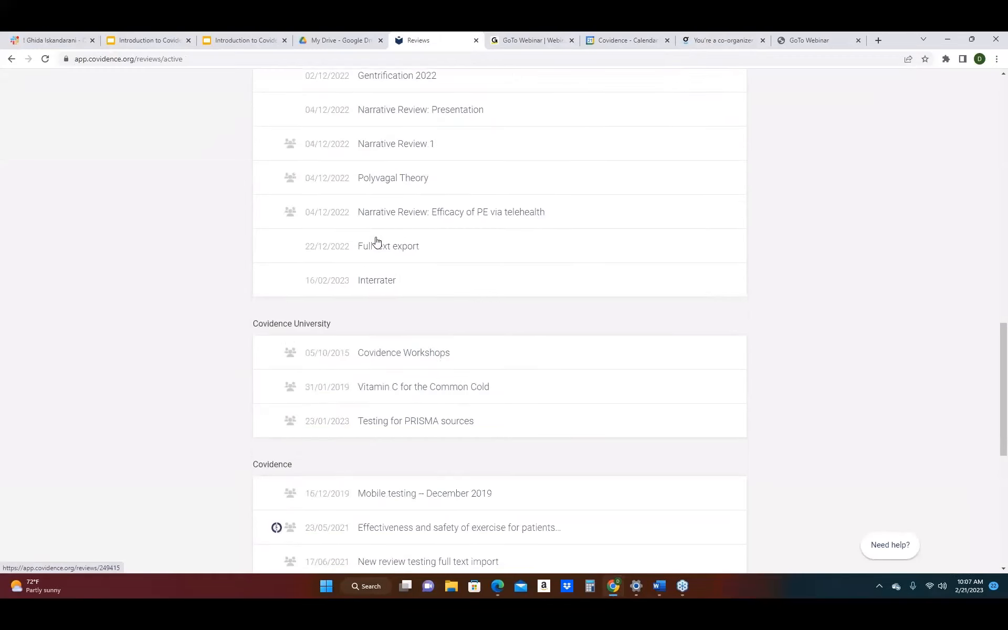
scroll(376, 262, "up", 2)
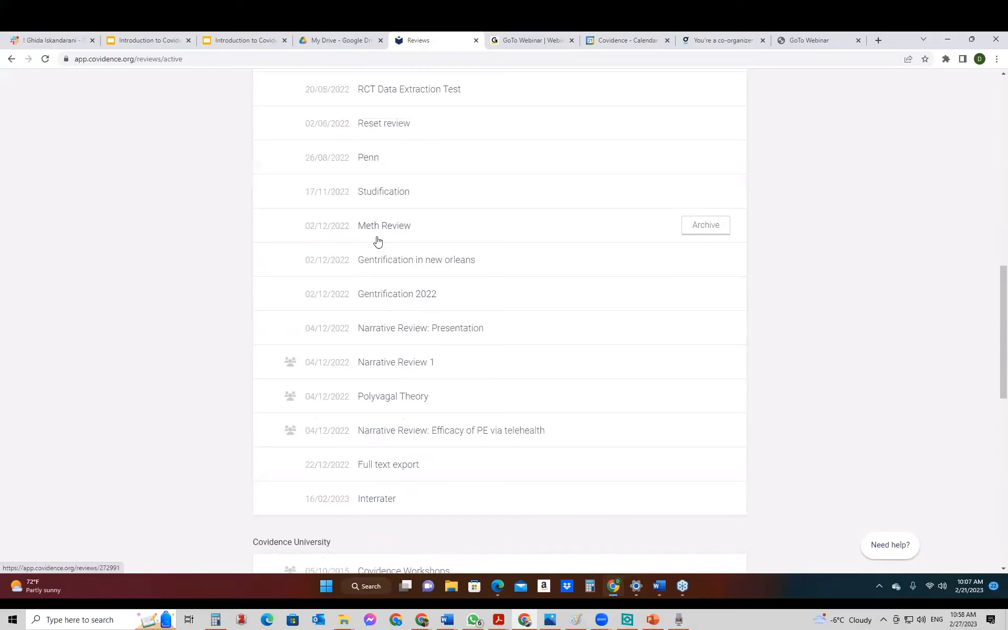
scroll(378, 241, "up", 2)
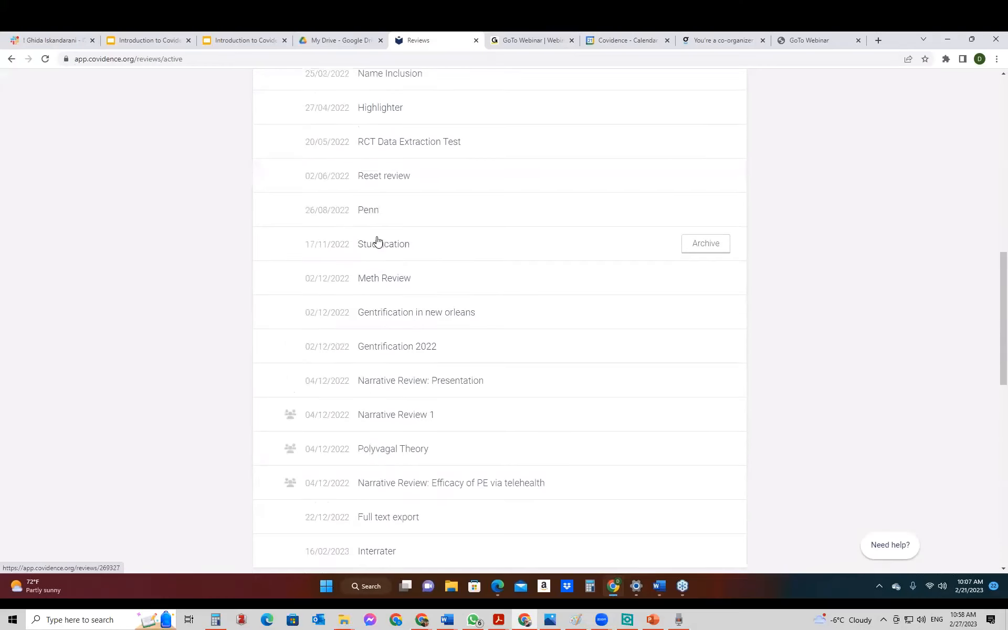
scroll(378, 241, "up", 7)
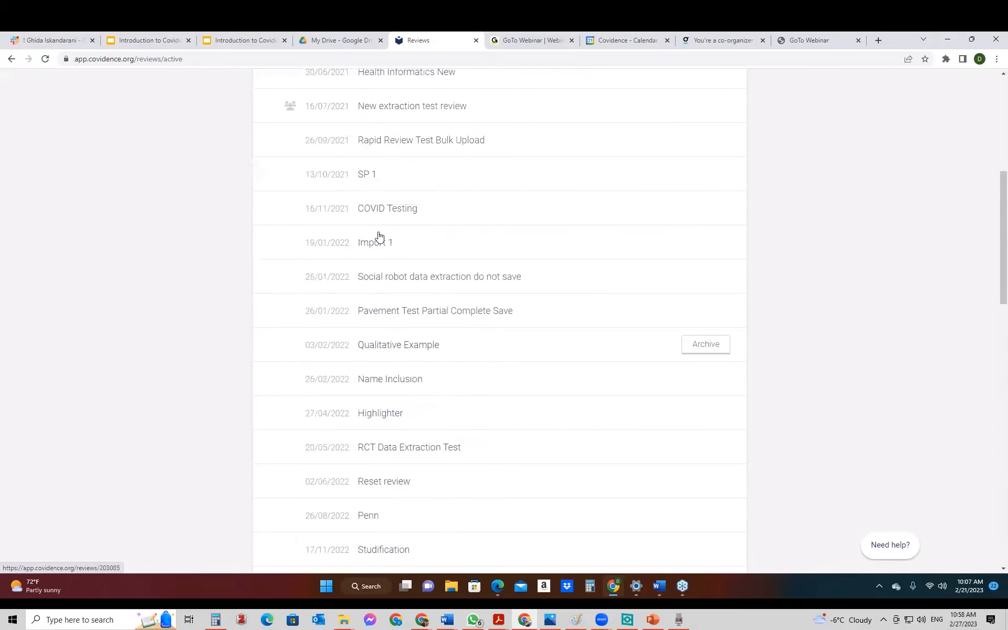
scroll(380, 237, "up", 4)
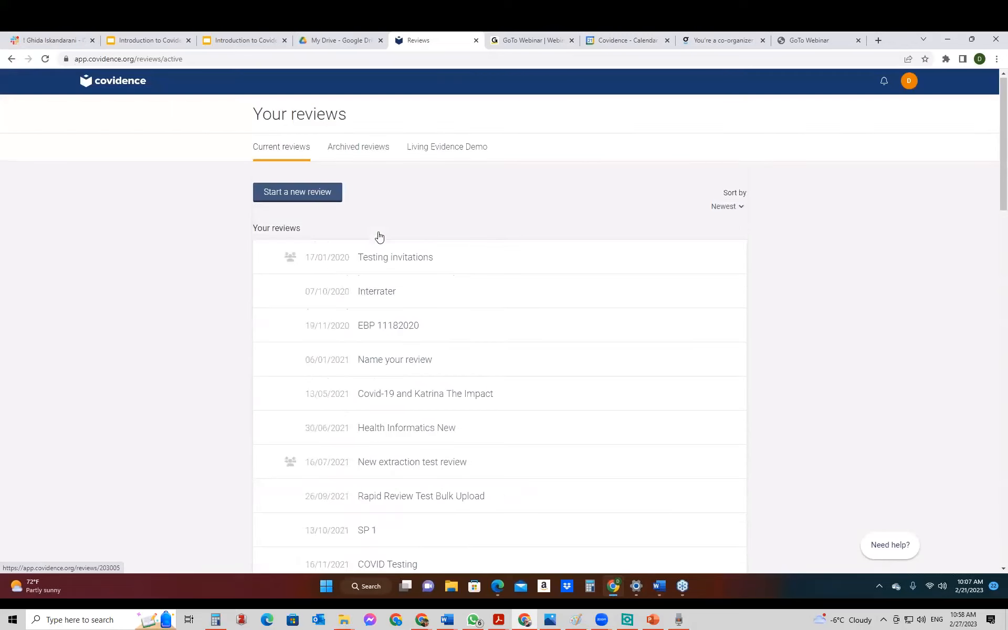
scroll(378, 234, "down", 10)
scroll(435, 386, "down", 10)
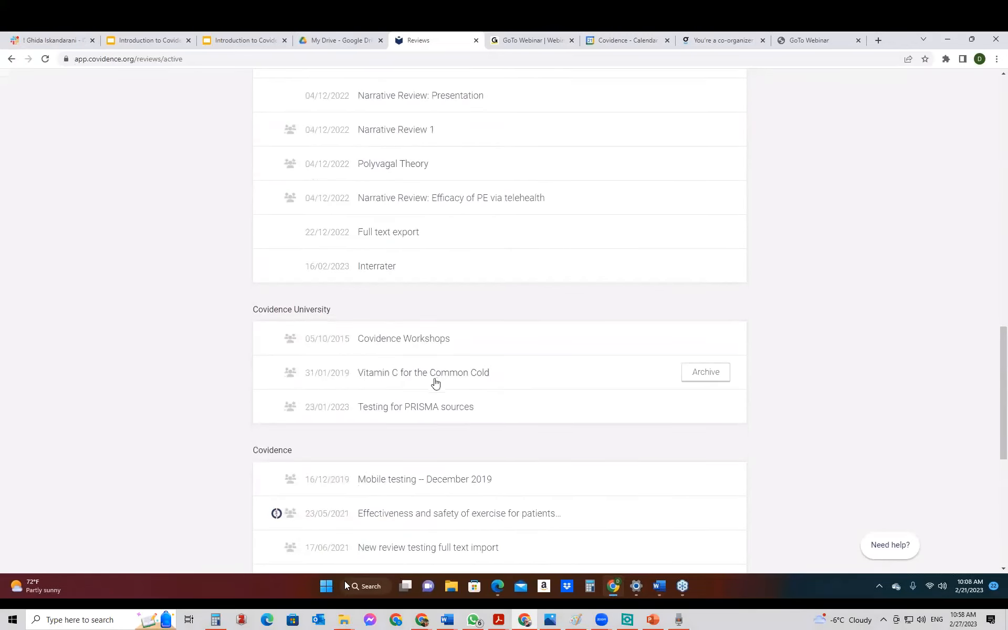
scroll(435, 386, "down", 5)
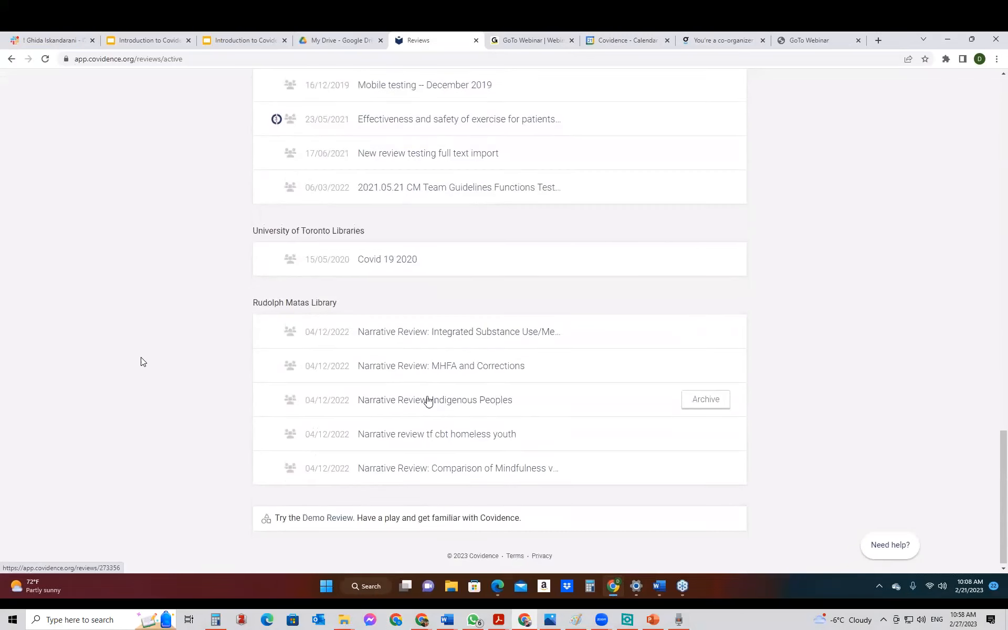
scroll(428, 401, "up", 6)
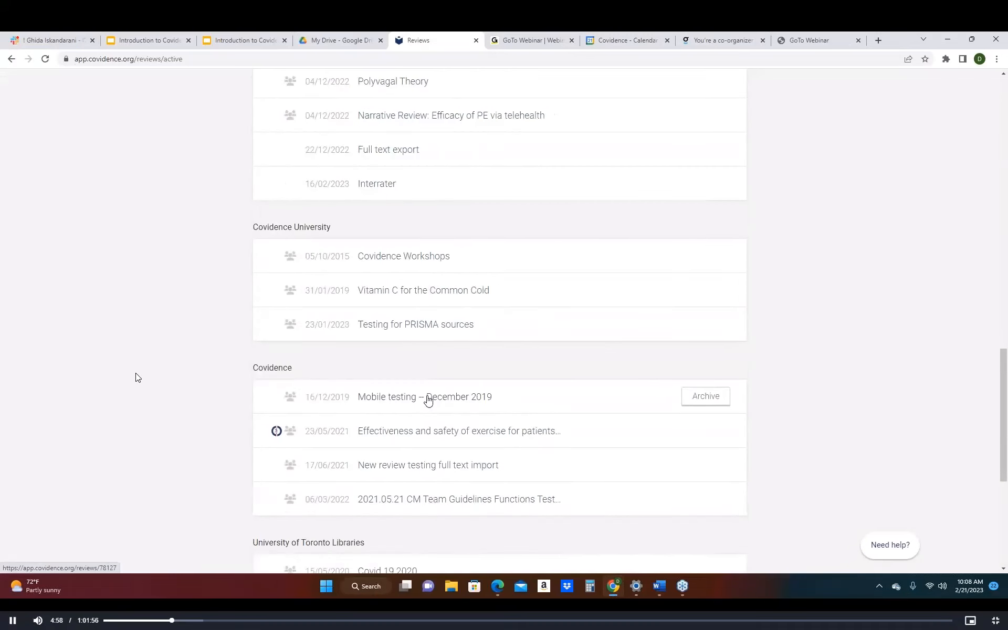
scroll(428, 401, "up", 5)
scroll(427, 400, "down", 4)
scroll(428, 400, "up", 3)
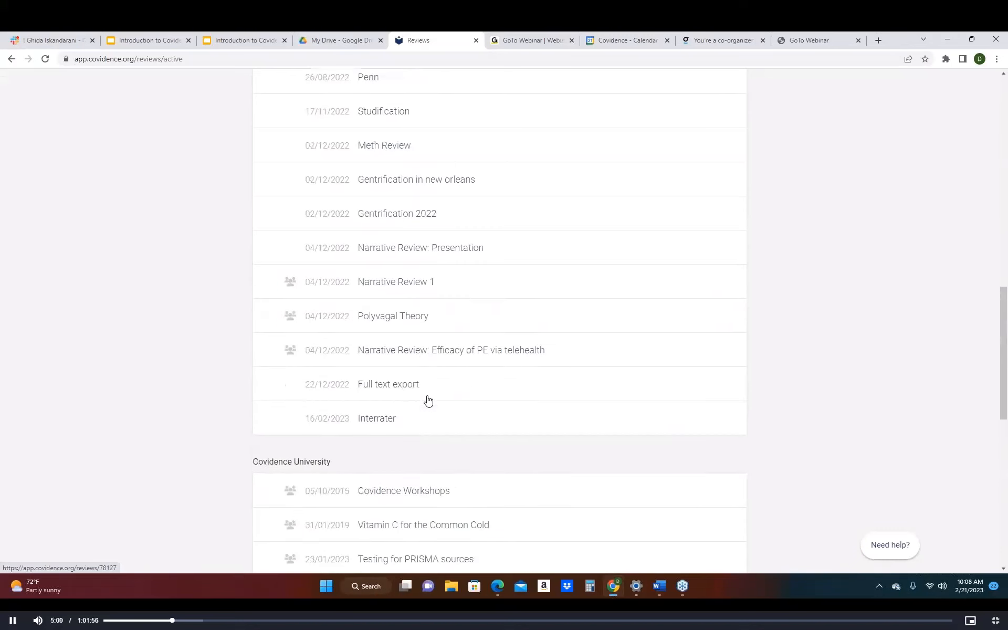
scroll(428, 400, "up", 20)
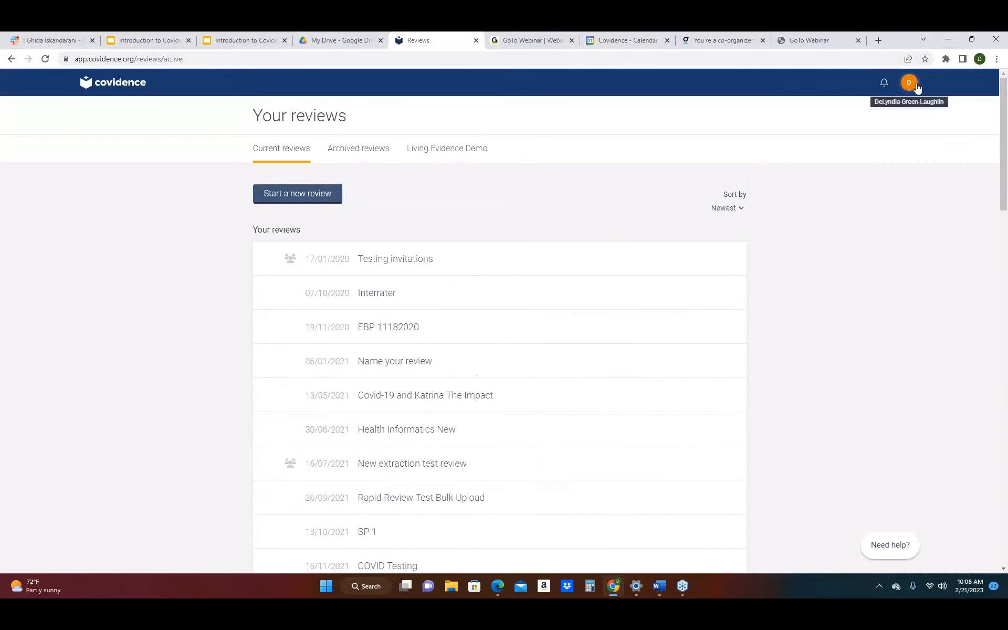
left_click(914, 88)
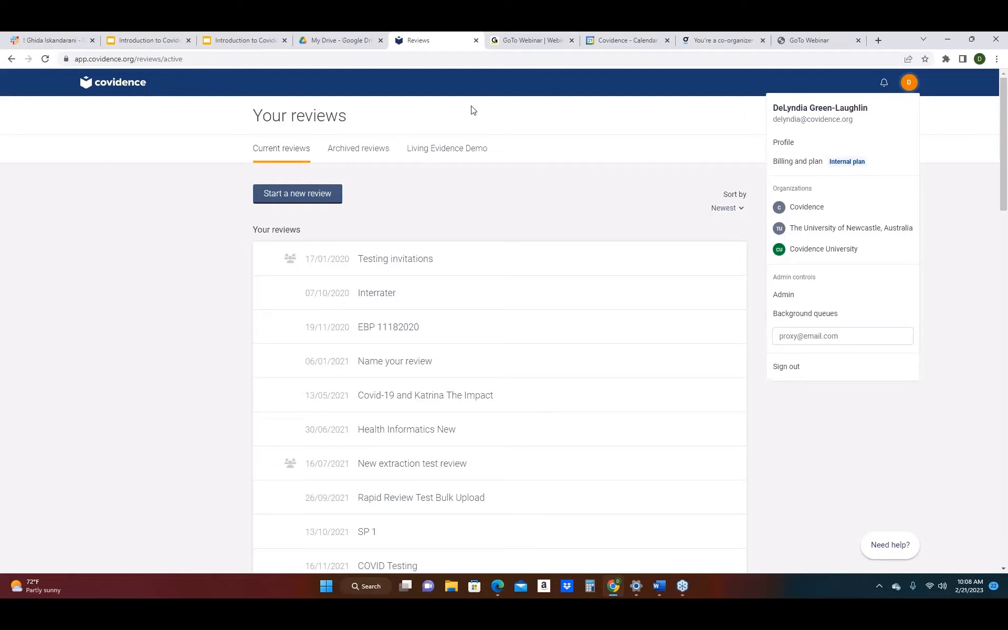
Start a new review and compare the form's Yes and No options for a Cochrane review, leaving it on No.
left_click(316, 195)
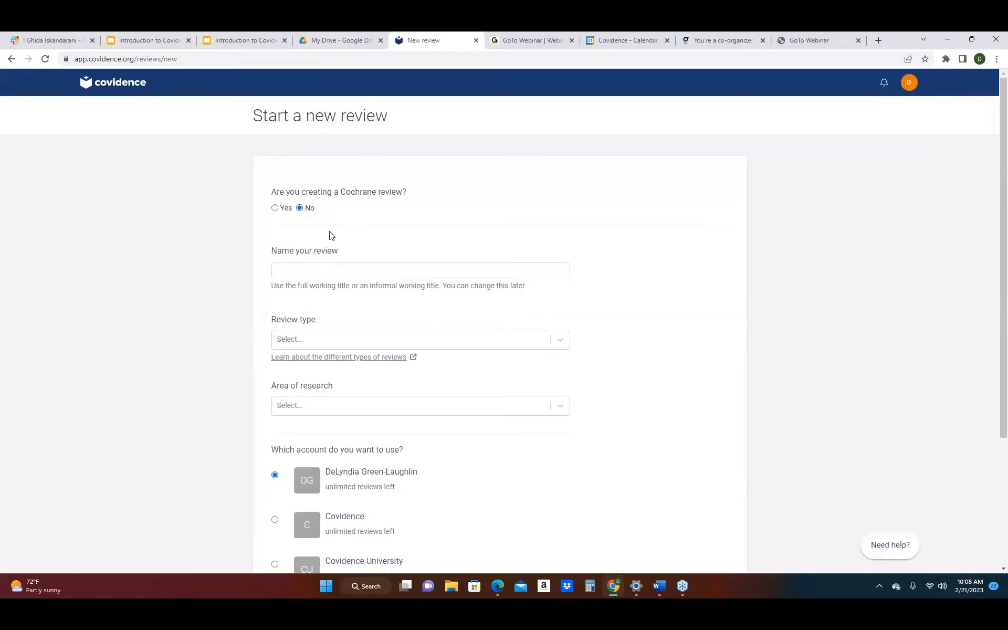
left_click(275, 208)
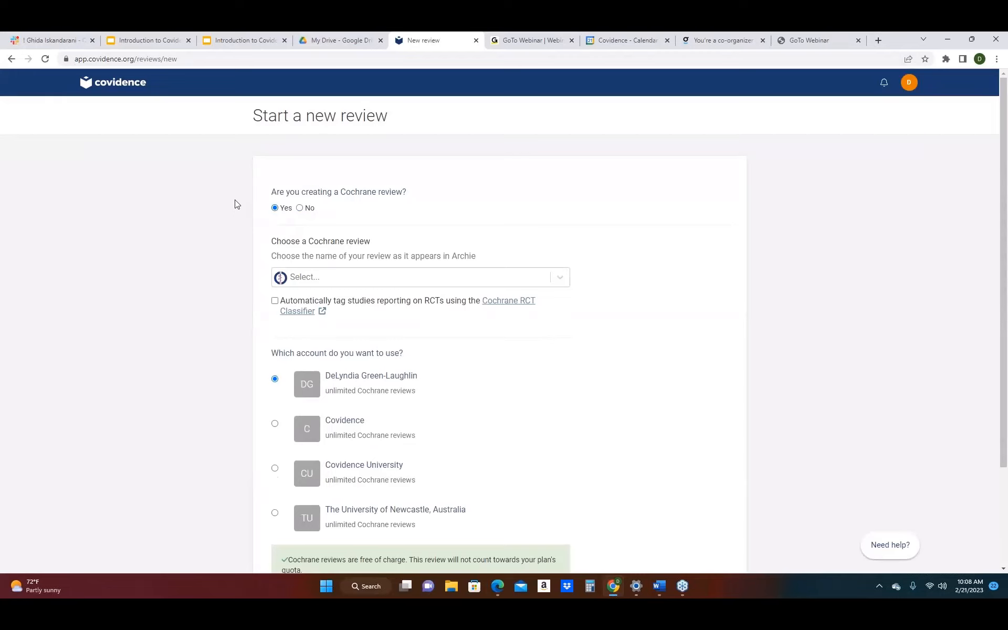
left_click(299, 208)
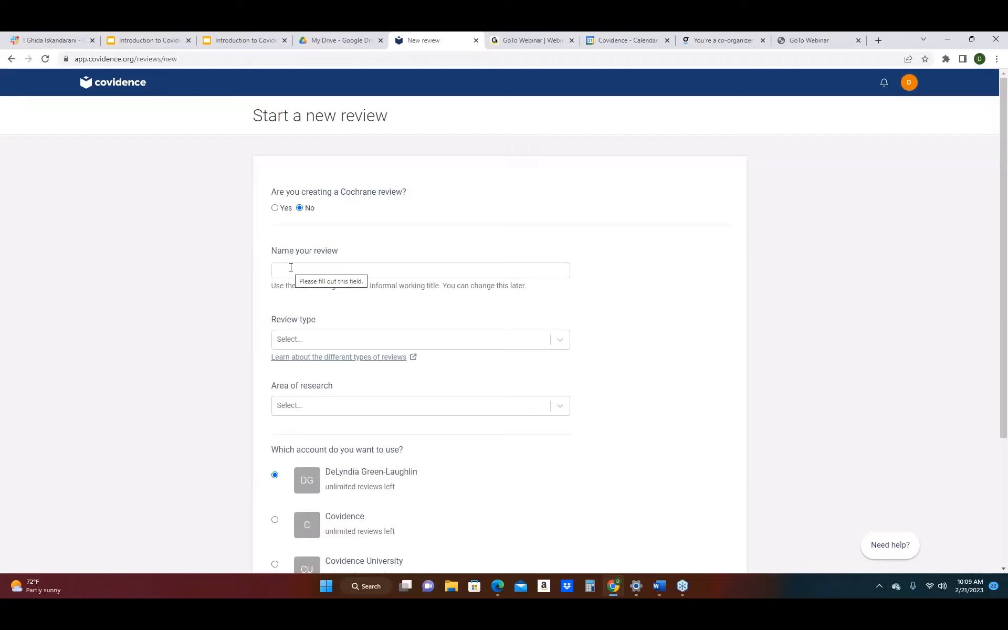
Examine the new review form's name, review type, area of research and account choices.
scroll(315, 315, "down", 3)
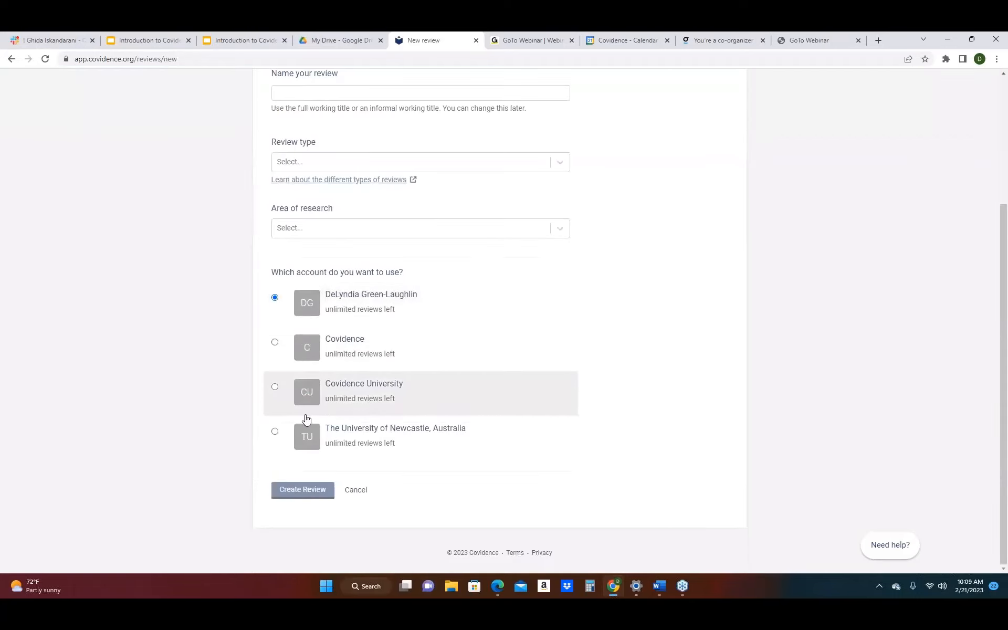
scroll(315, 409, "up", 3)
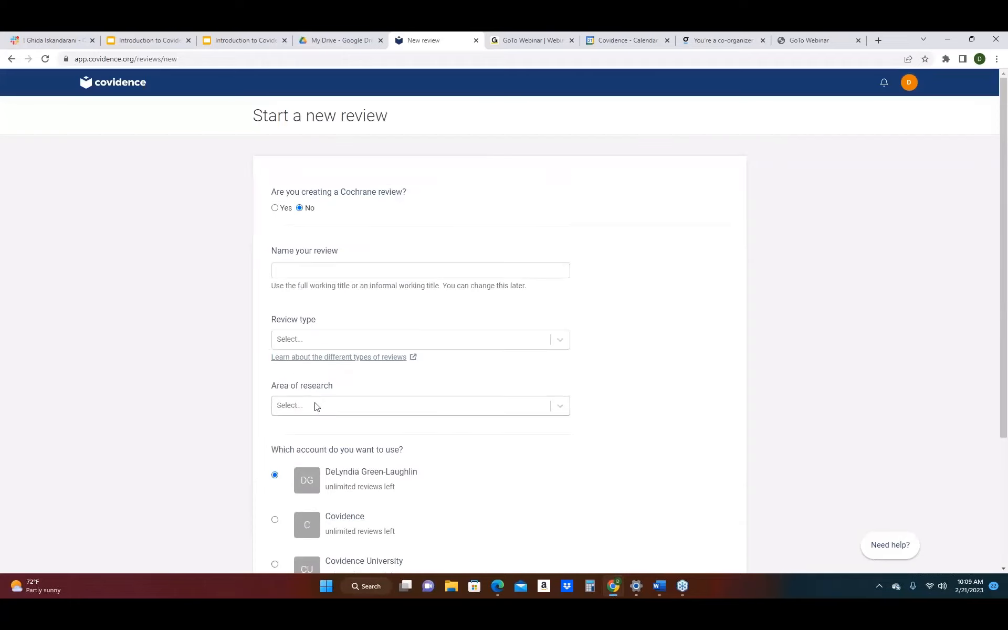
scroll(316, 406, "down", 2)
scroll(316, 406, "up", 2)
scroll(316, 405, "down", 2)
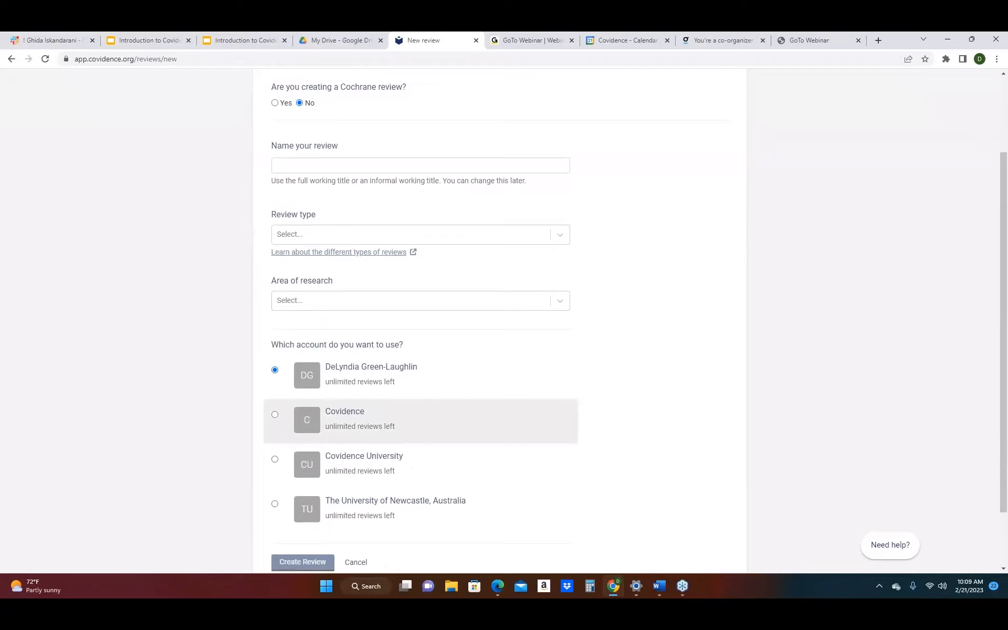
scroll(420, 420, "up", 1)
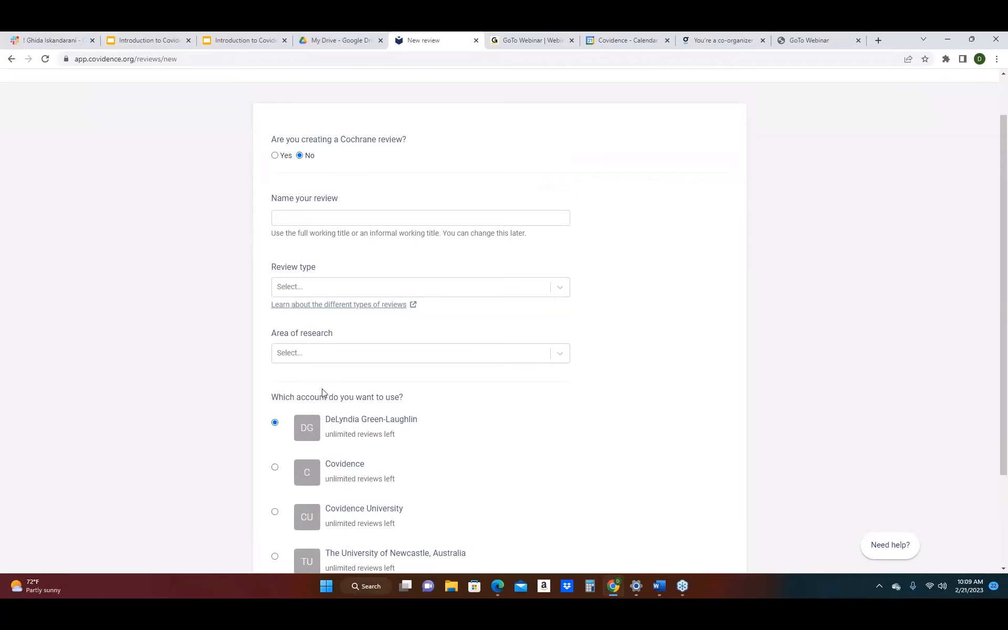
scroll(323, 392, "up", 1)
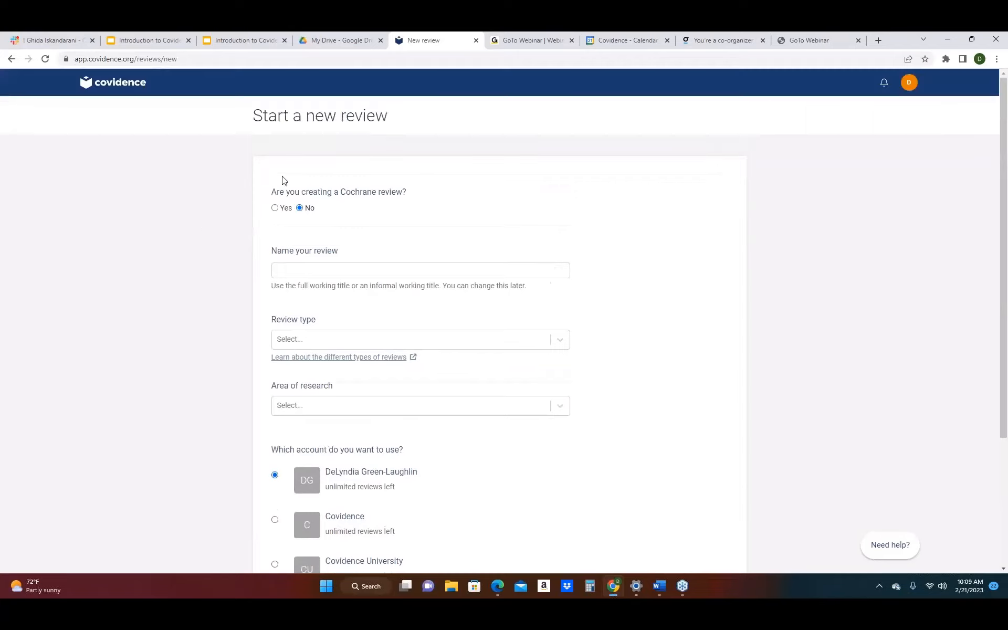
Return to the reviews list and open the Covidence Workshops review under Covidence University.
left_click(117, 82)
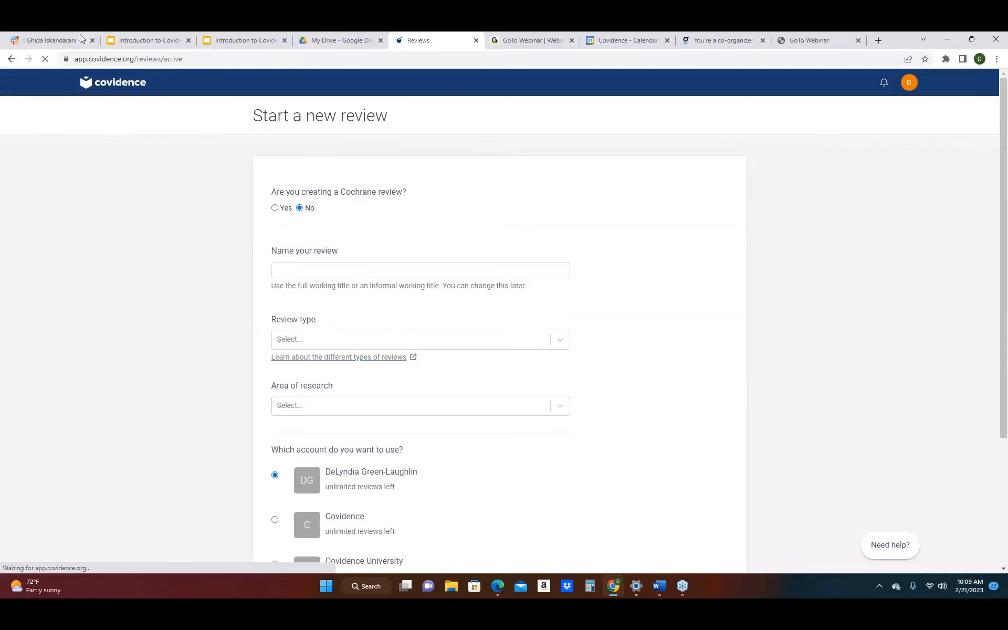
scroll(378, 348, "down", 15)
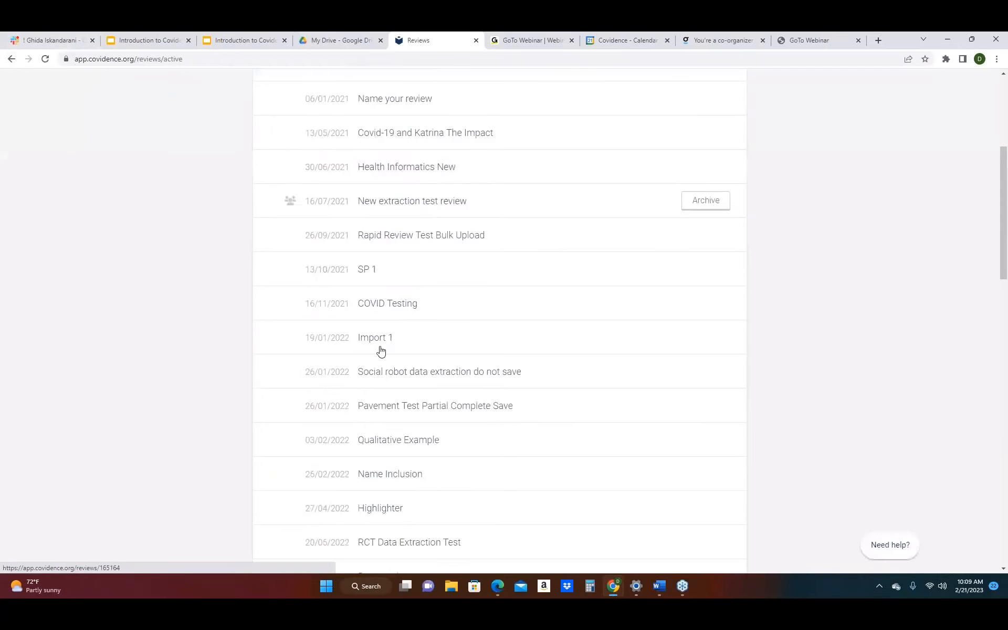
scroll(381, 351, "down", 2)
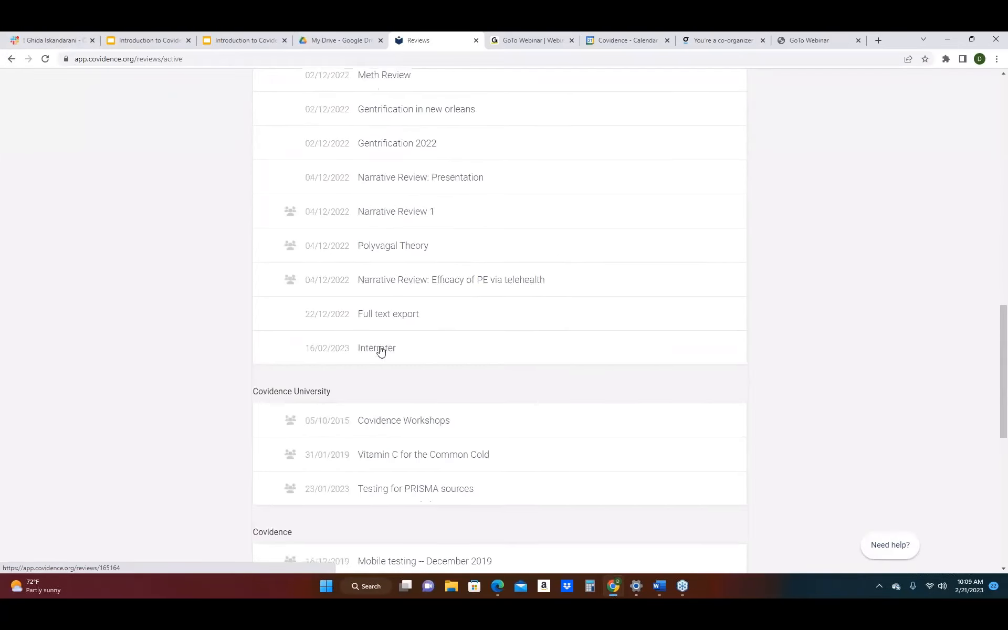
left_click(376, 399)
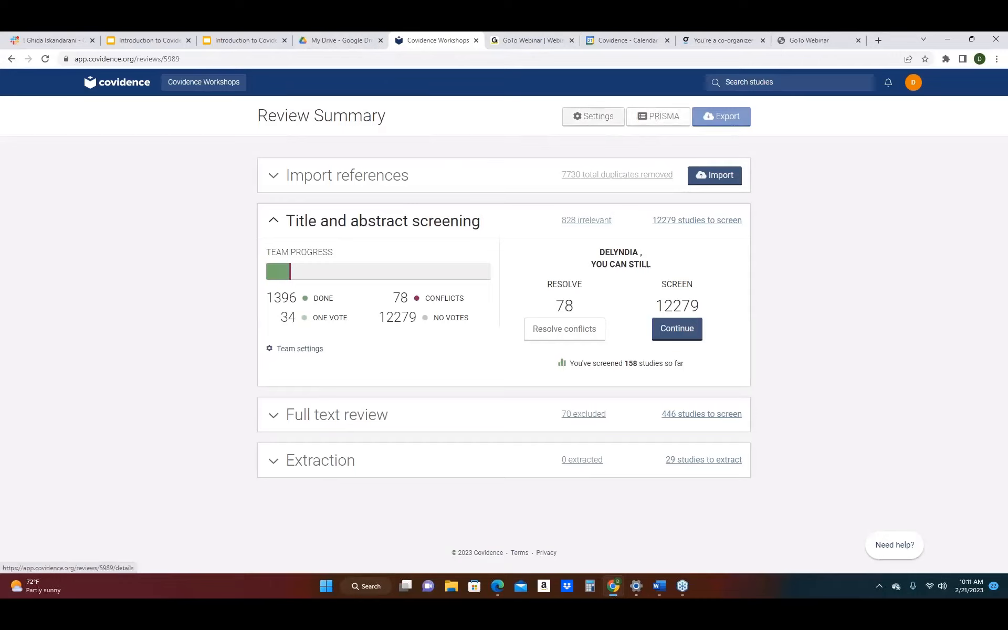
Open the review's settings and enable automatic tagging of studies reporting on RCTs using the Cochrane RCT Classifier.
left_click(594, 117)
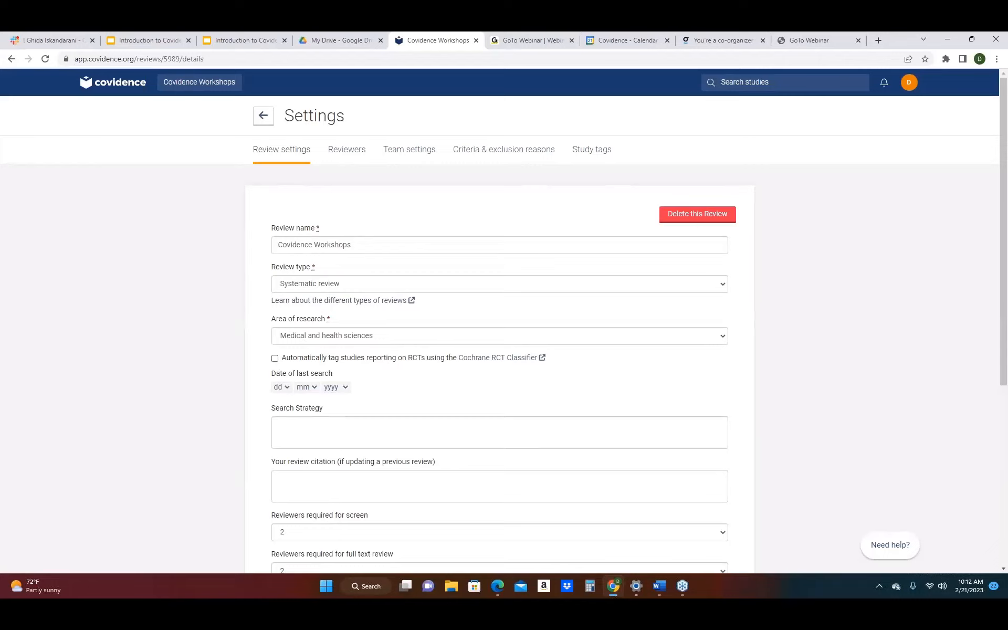
left_click(275, 358)
View the available area of research options in the review settings, keeping Medical and health sciences.
left_click(720, 338)
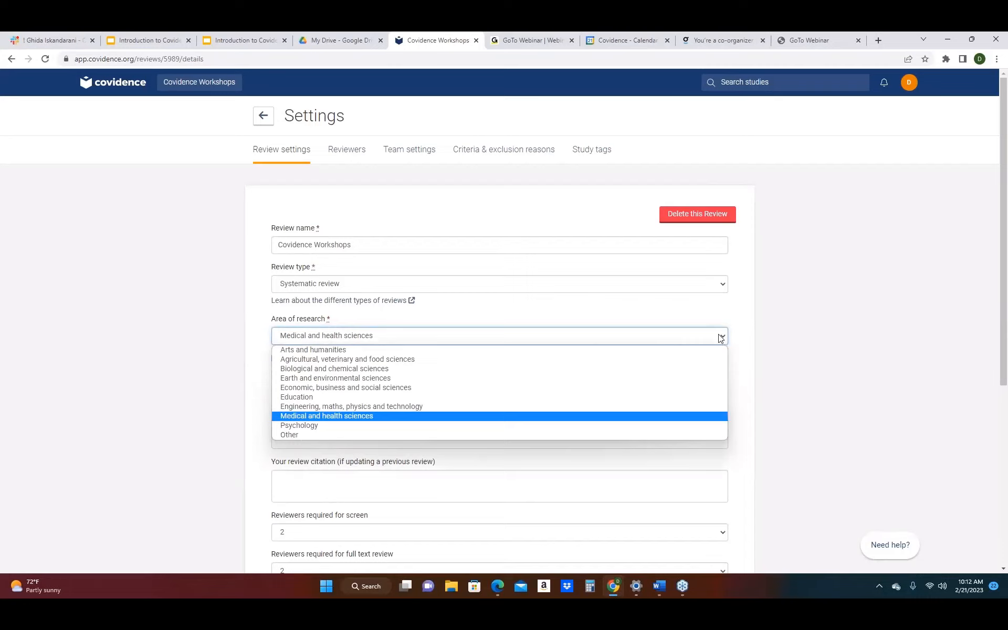
left_click(805, 311)
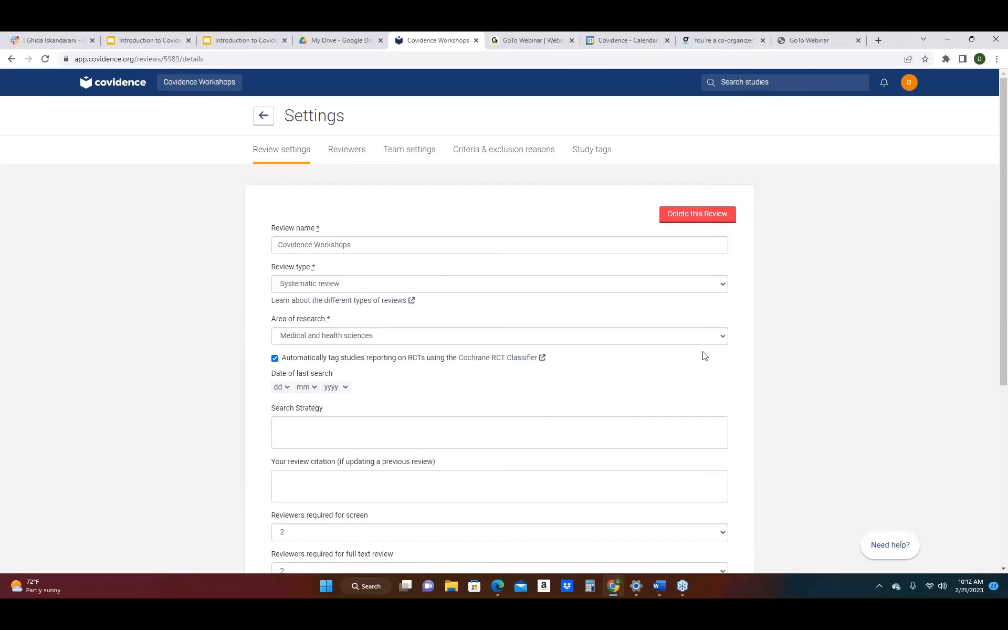
left_click(721, 342)
left_click(721, 342)
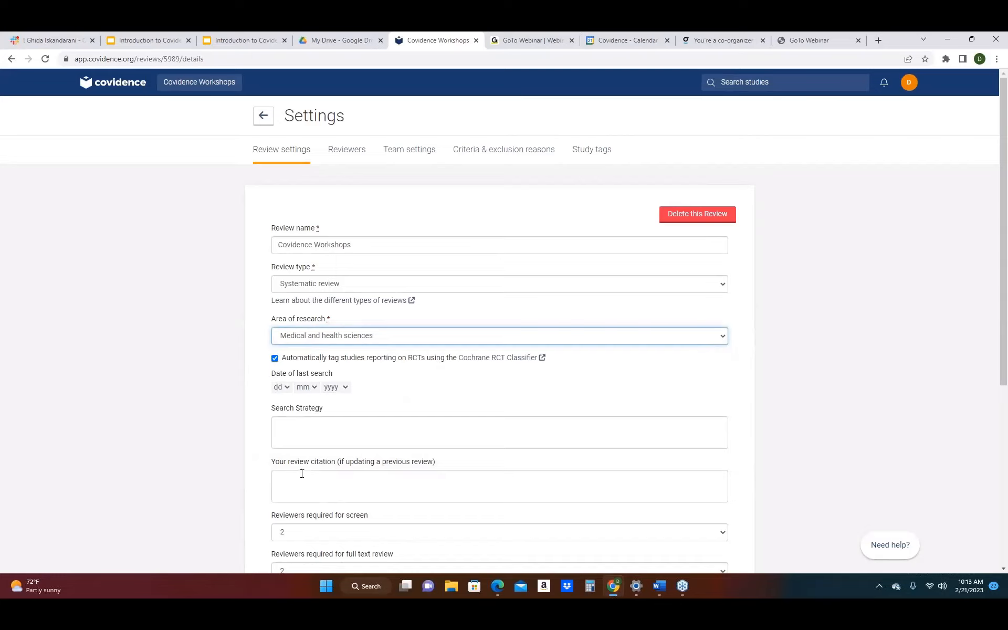
Examine the reviewer-count options for screening and data extraction in the review settings, keeping 2 reviewers for each.
scroll(302, 471, "down", 2)
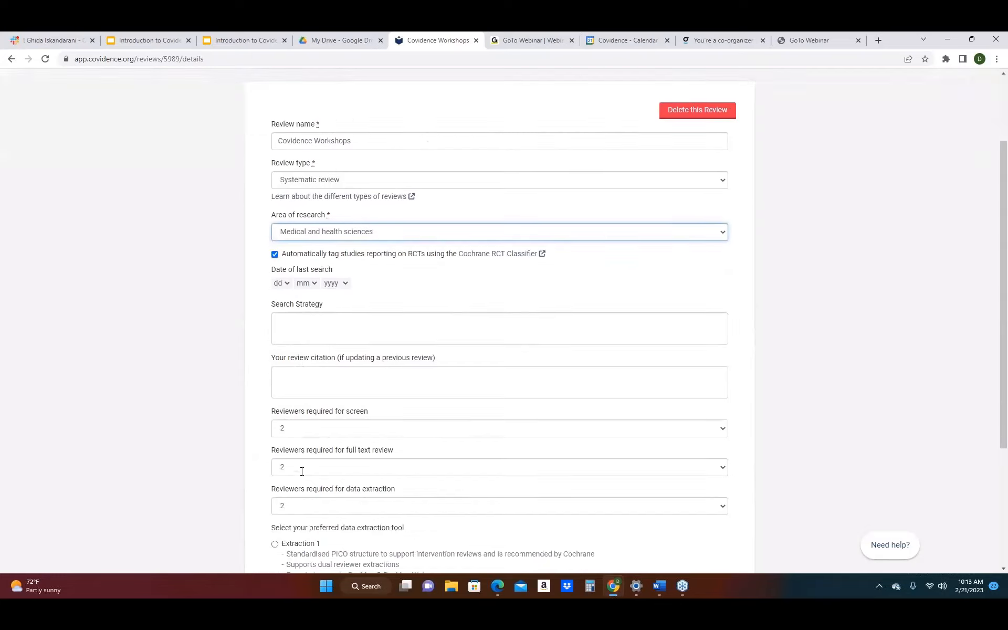
scroll(302, 471, "down", 2)
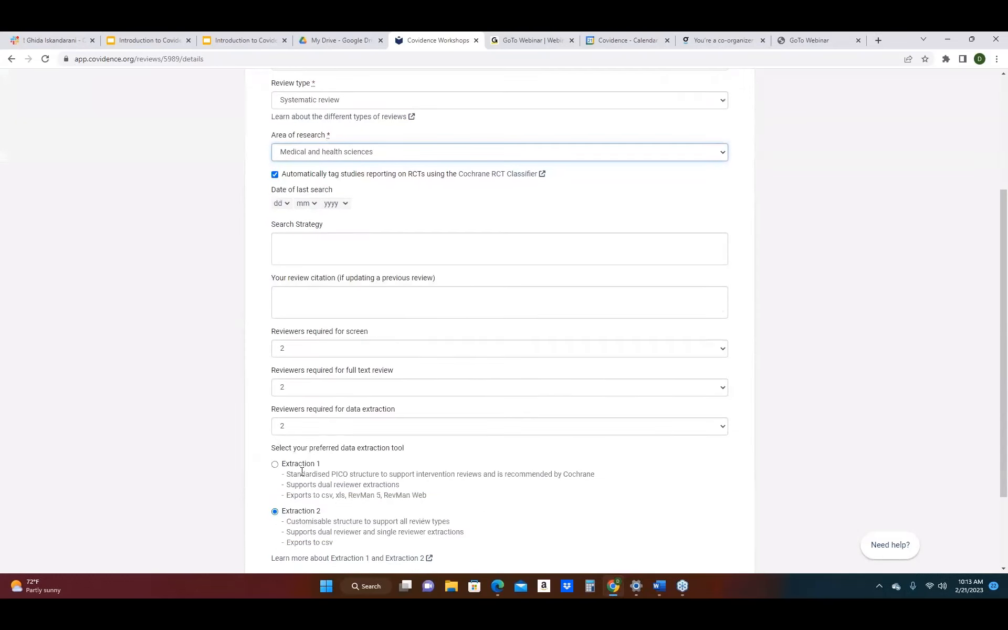
scroll(302, 470, "down", 1)
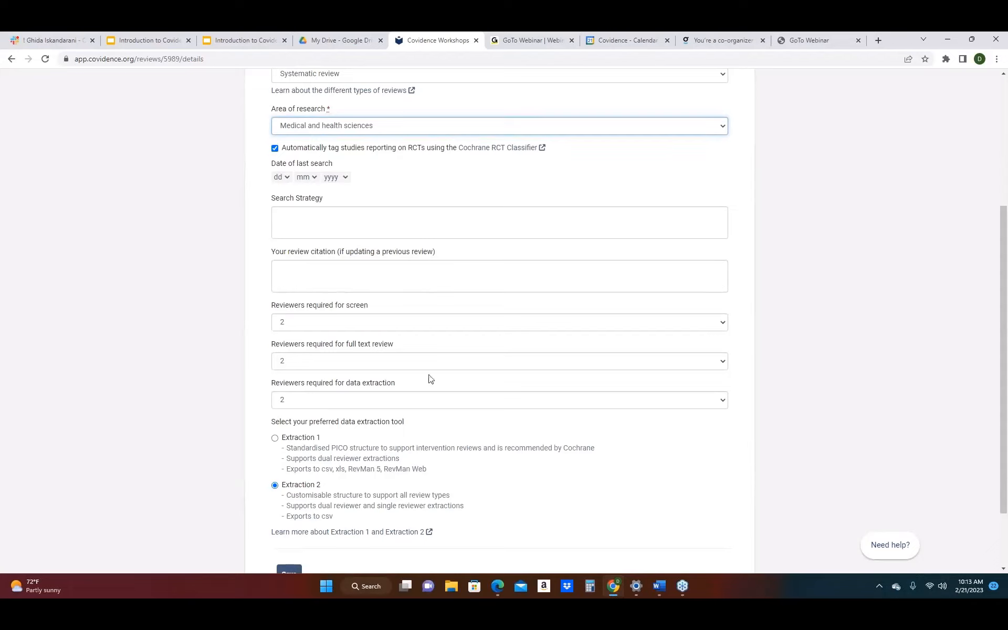
left_click(721, 327)
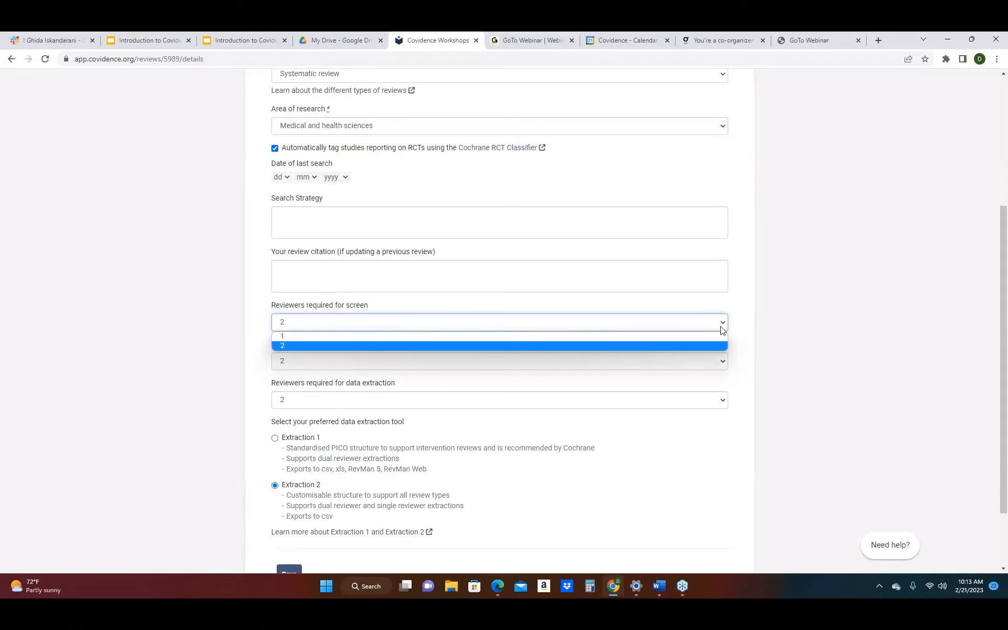
left_click(722, 328)
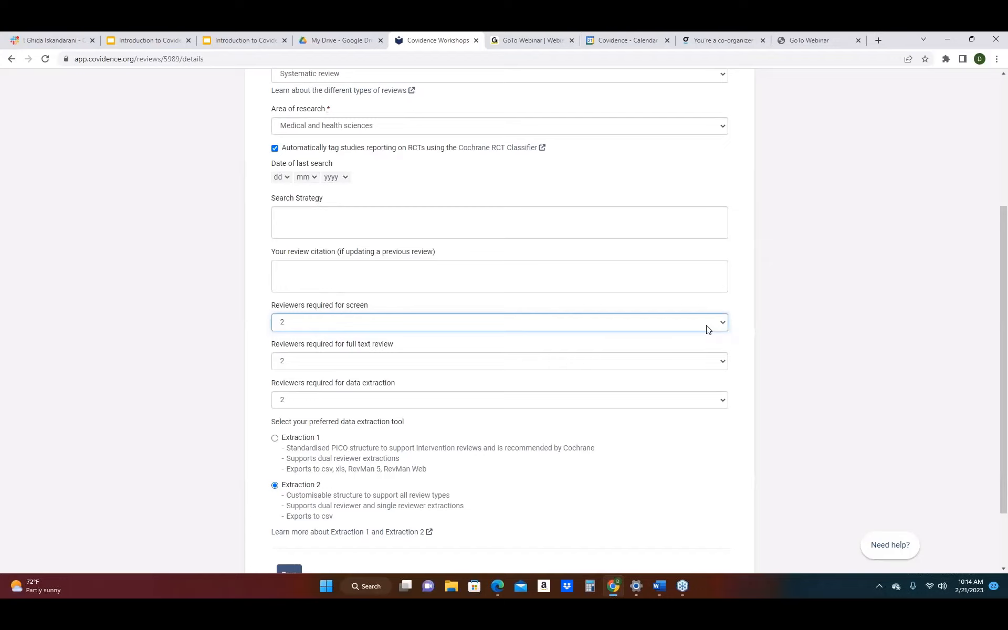
scroll(646, 378, "down", 1)
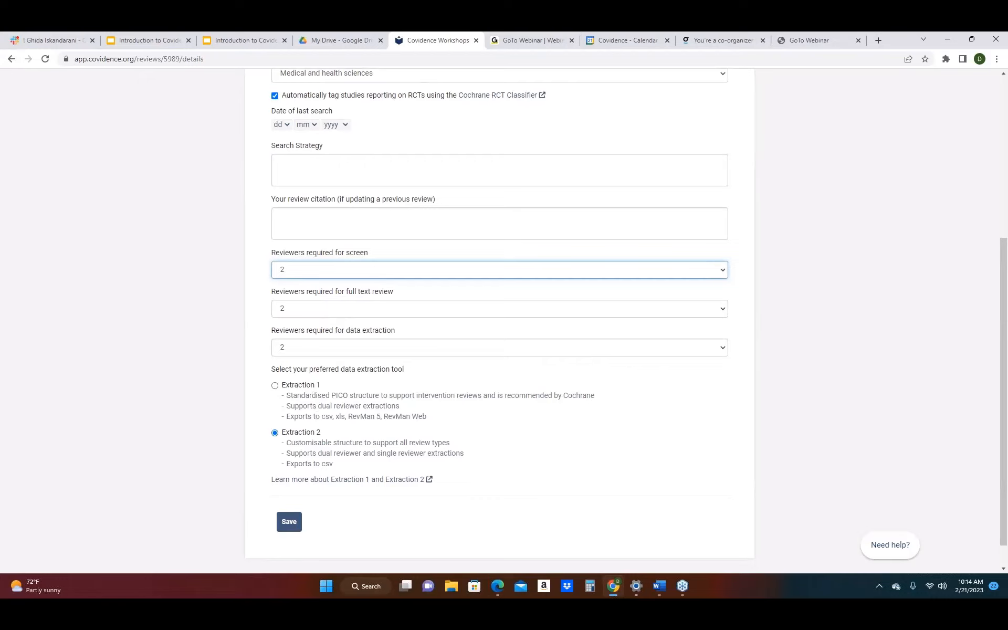
left_click(720, 348)
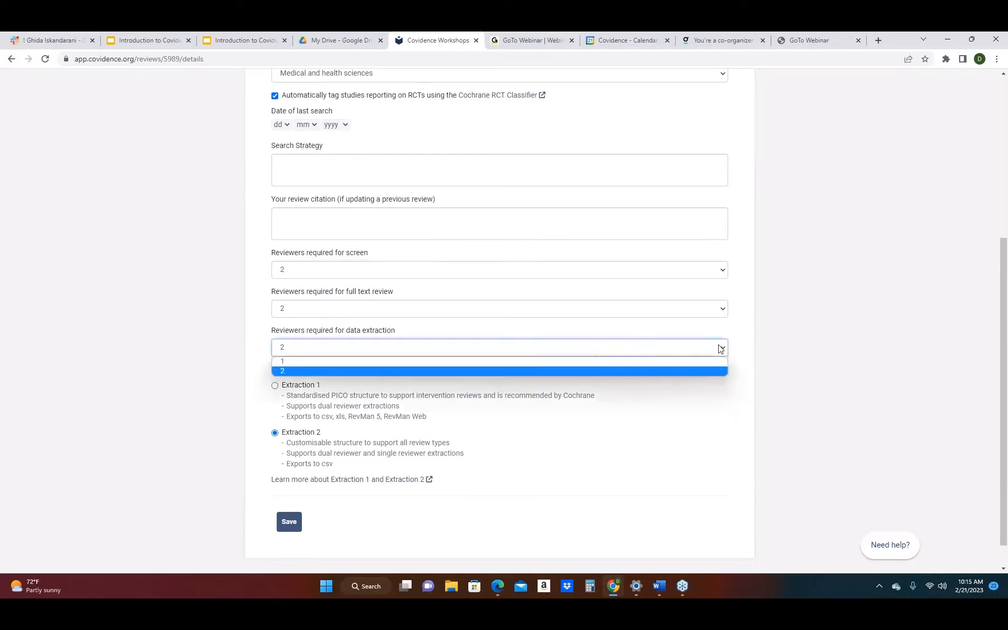
left_click(720, 349)
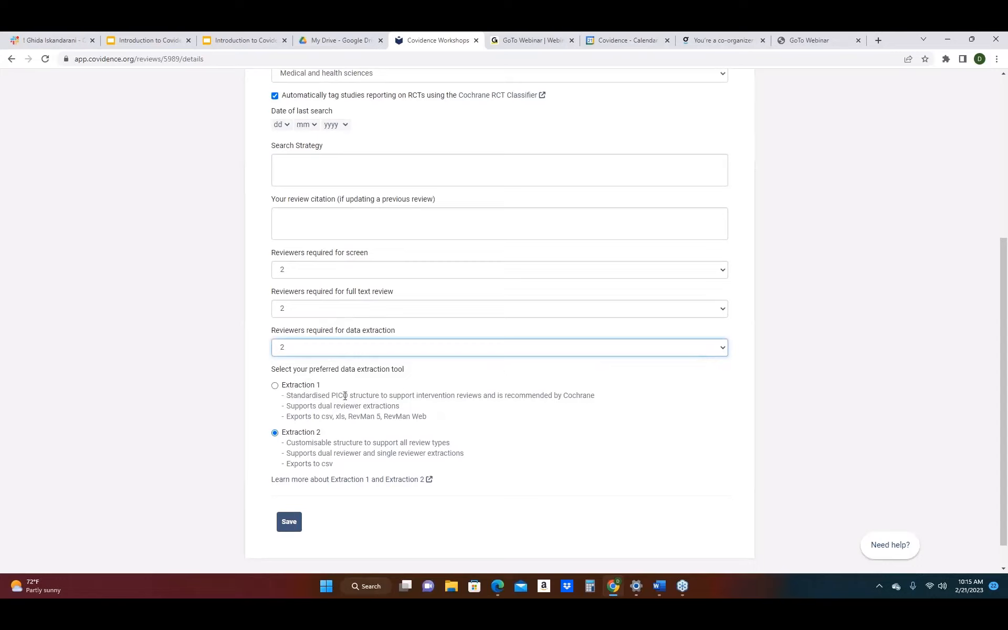
Try Extraction 1 as the preferred data extraction tool, and switch the selection back to Extraction 2.
left_click(275, 385)
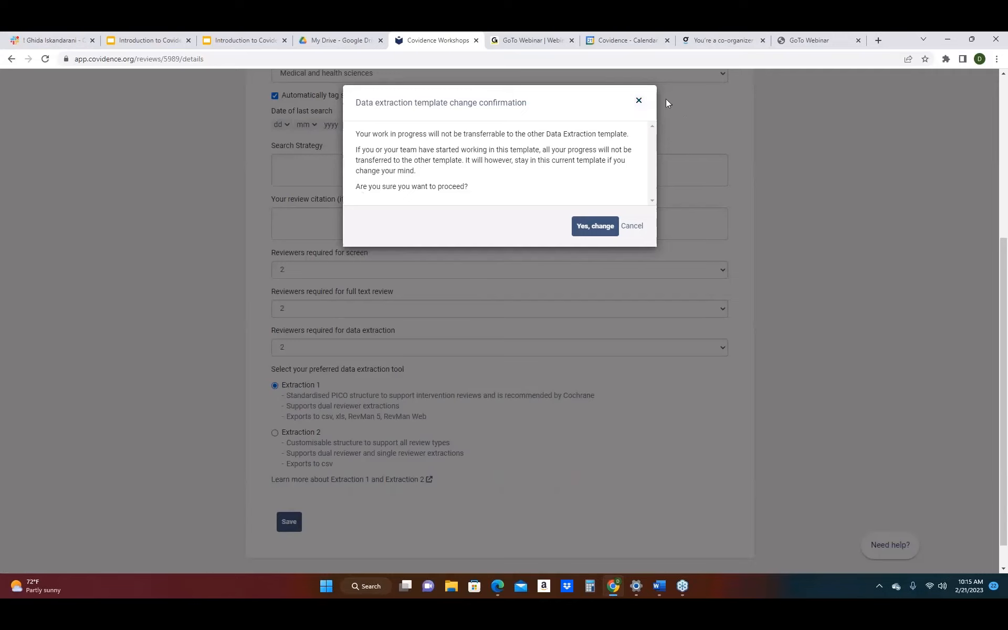
left_click(651, 100)
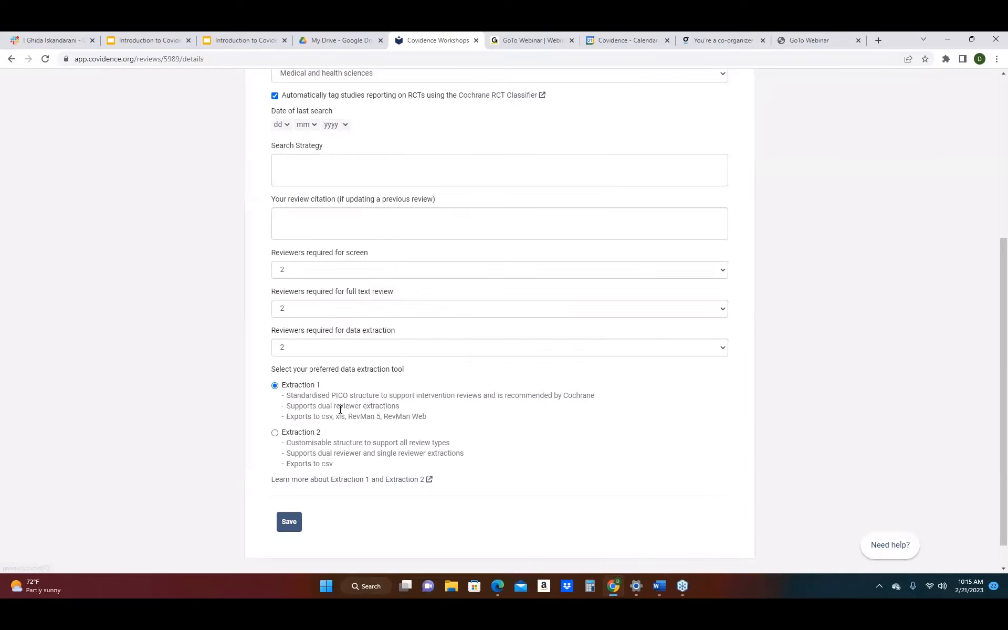
left_click(274, 433)
left_click(583, 230)
Leave the review settings without saving the changes and open the review's Reviewers settings.
scroll(313, 402, "up", 1)
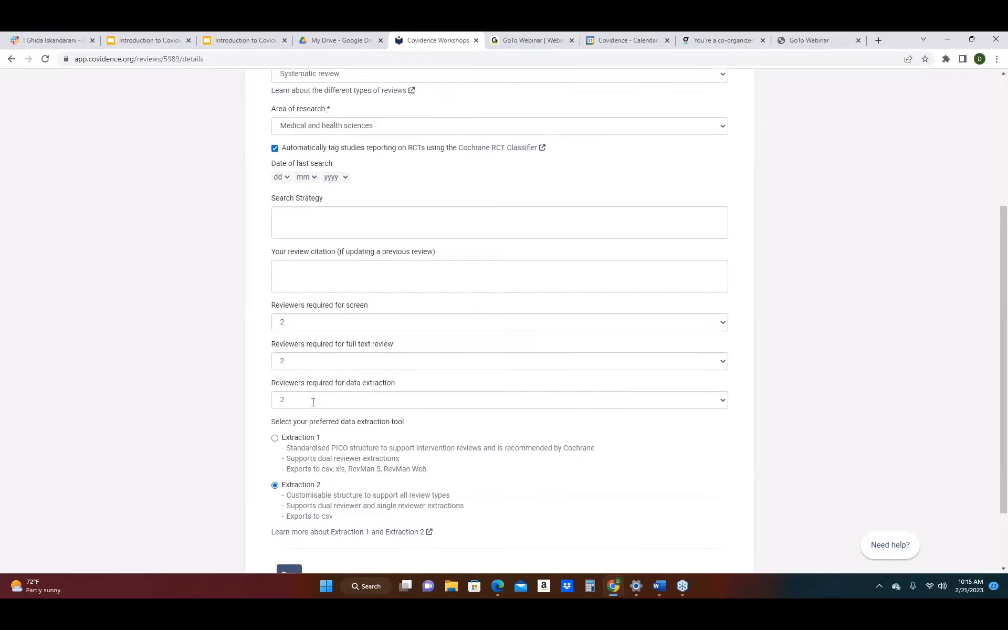
scroll(313, 401, "up", 4)
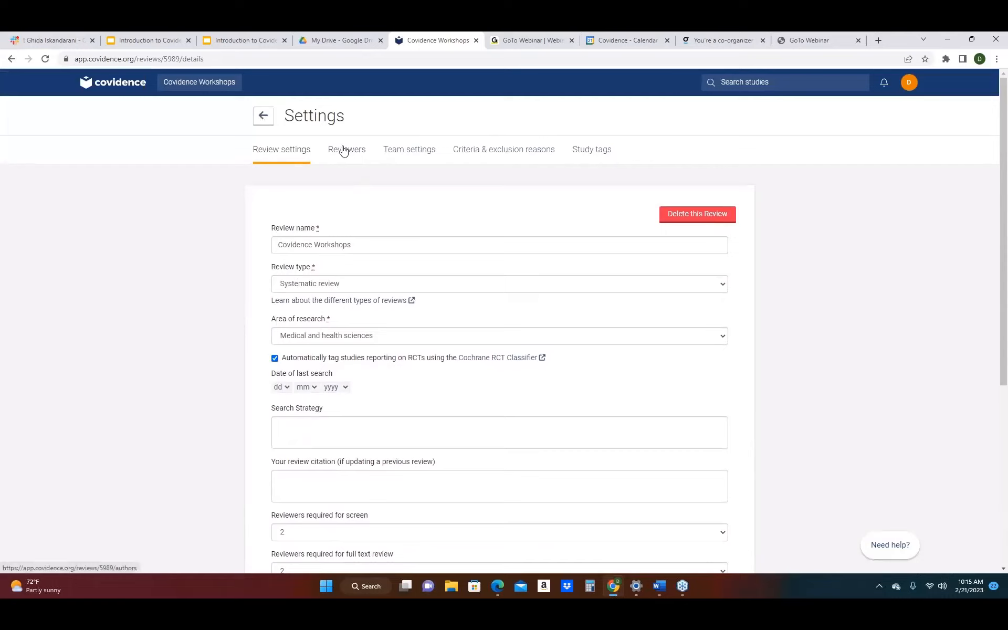
left_click(344, 152)
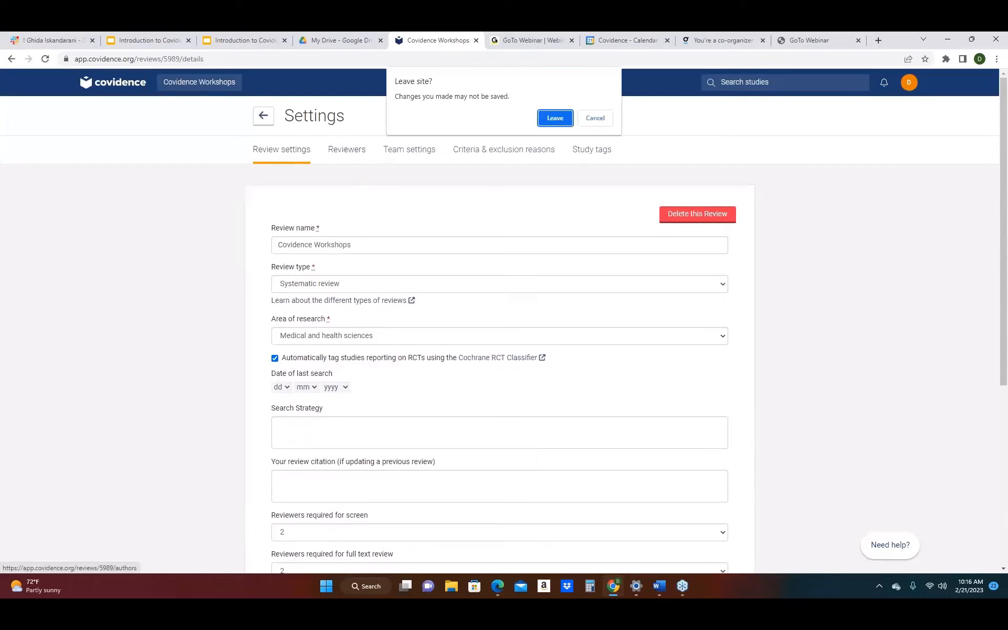
left_click(555, 118)
scroll(395, 353, "down", 2)
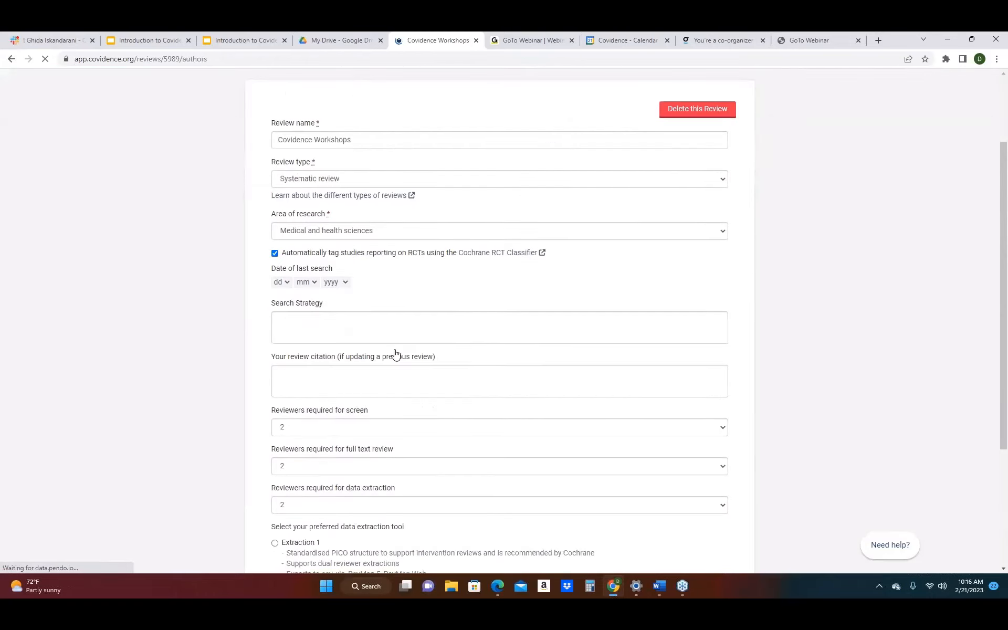
scroll(395, 354, "down", 2)
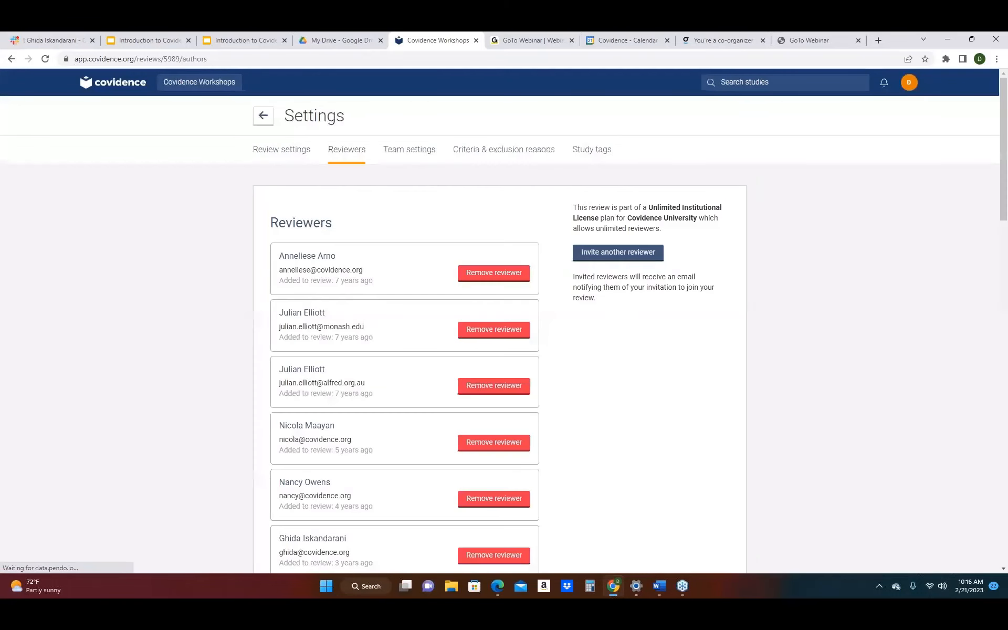
Return to the review summary and reopen the review settings to check the stored options.
left_click(264, 116)
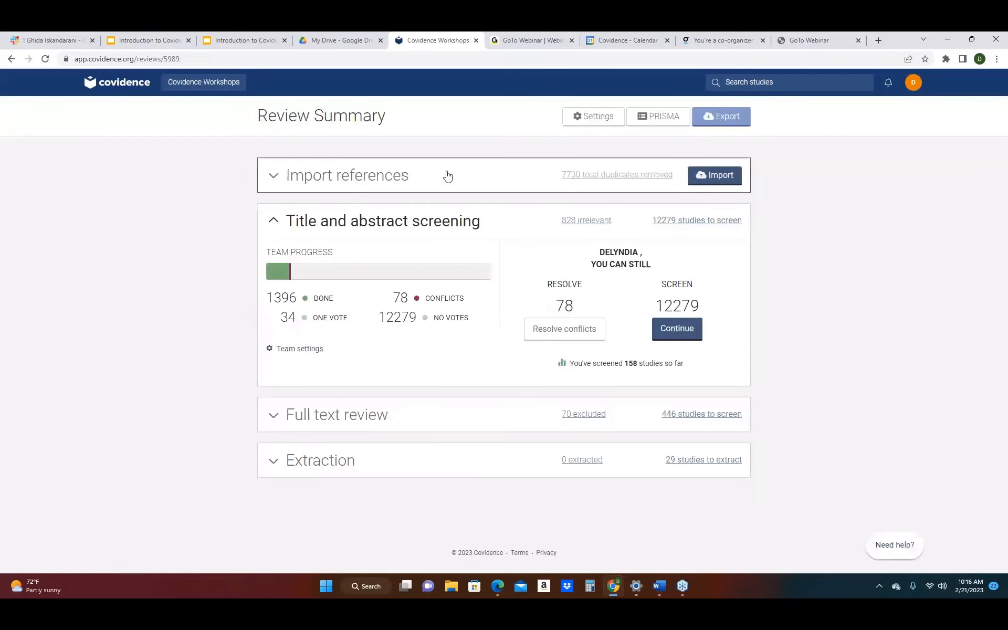
left_click(595, 117)
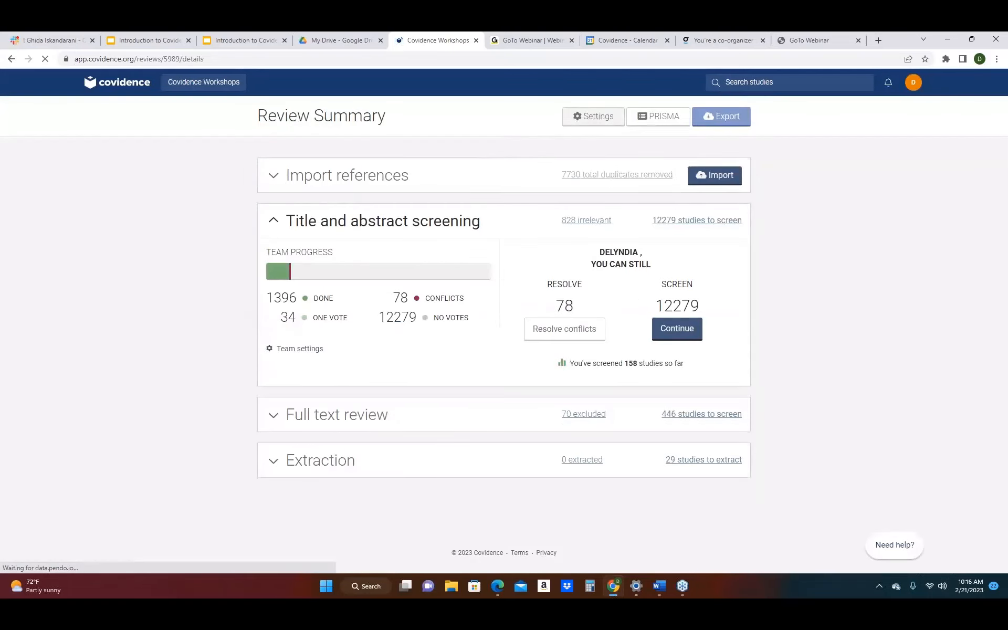
scroll(324, 261, "down", 3)
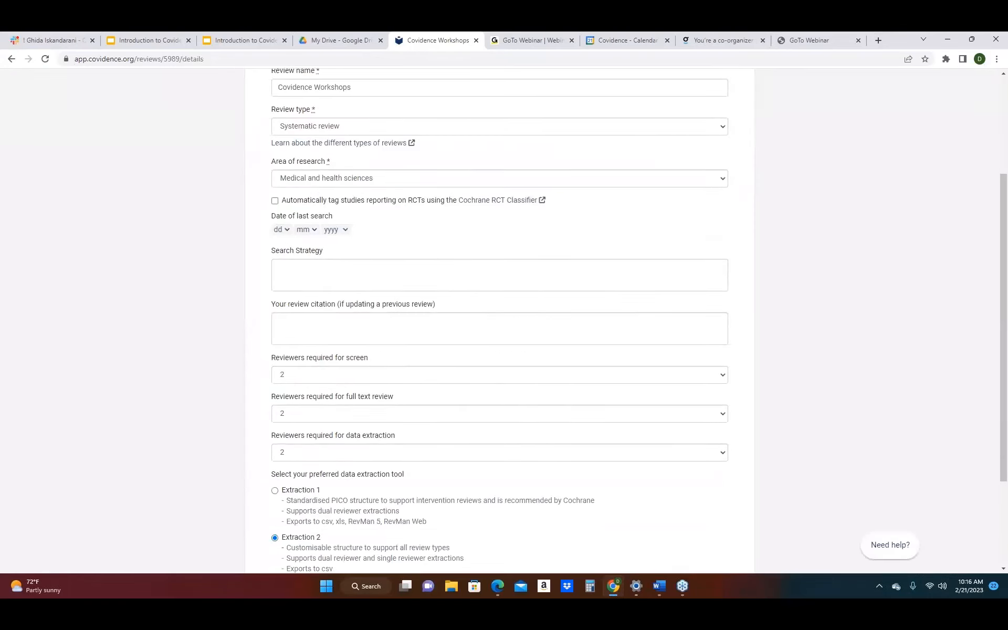
scroll(351, 259, "up", 3)
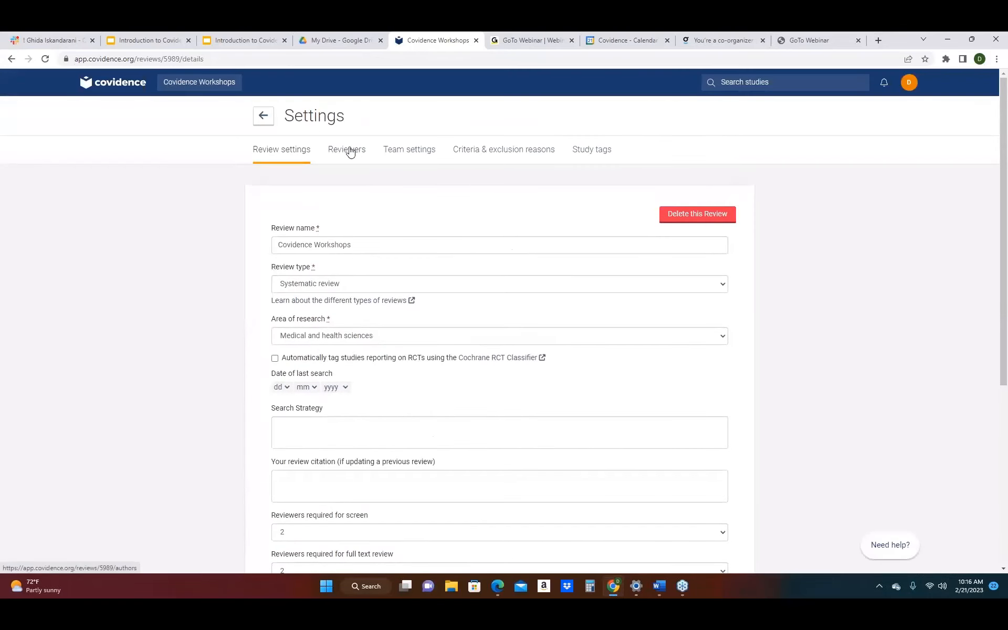
Open the Reviewers settings and look through the current reviewers, pending invites and expired or declined invites.
left_click(350, 151)
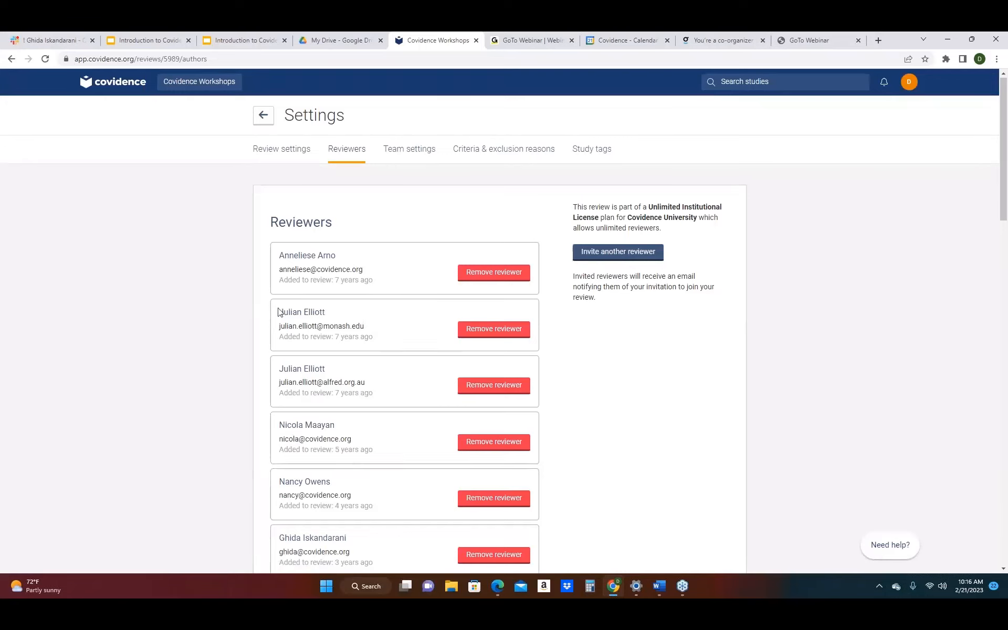
scroll(288, 315, "down", 14)
scroll(323, 353, "down", 10)
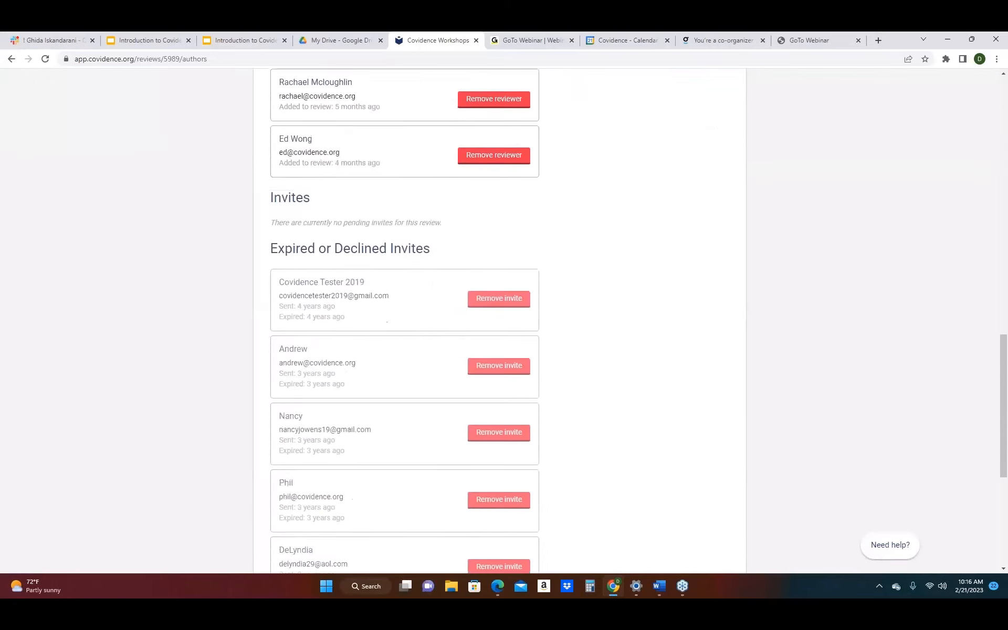
scroll(261, 418, "up", 11)
scroll(399, 294, "up", 12)
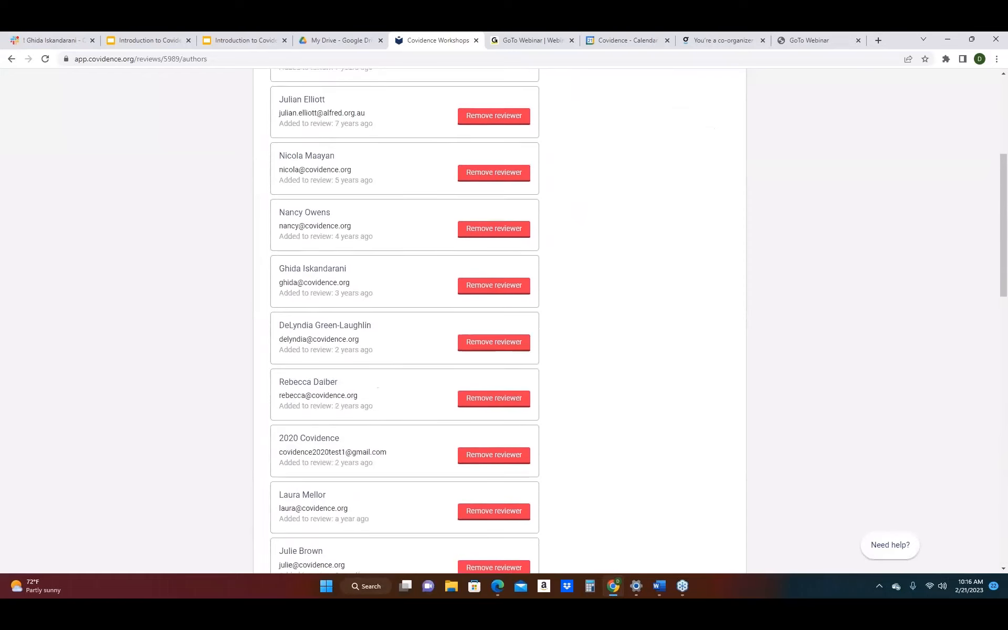
Examine the team settings for title and abstract screening, including contributions and the reviewers selectable for screening and conflict-resolution rules.
left_click(407, 152)
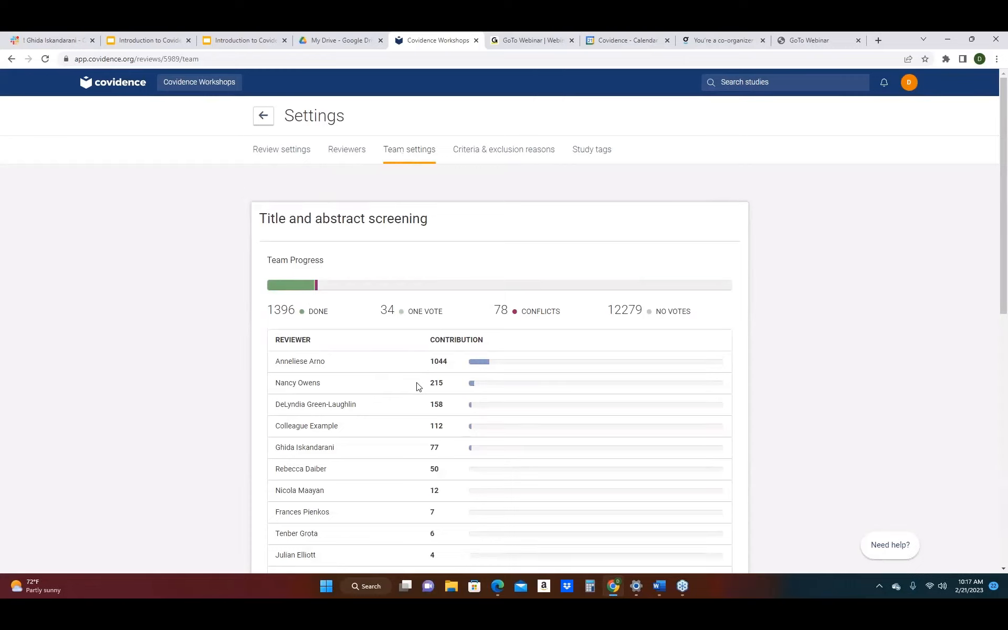
scroll(389, 387, "down", 6)
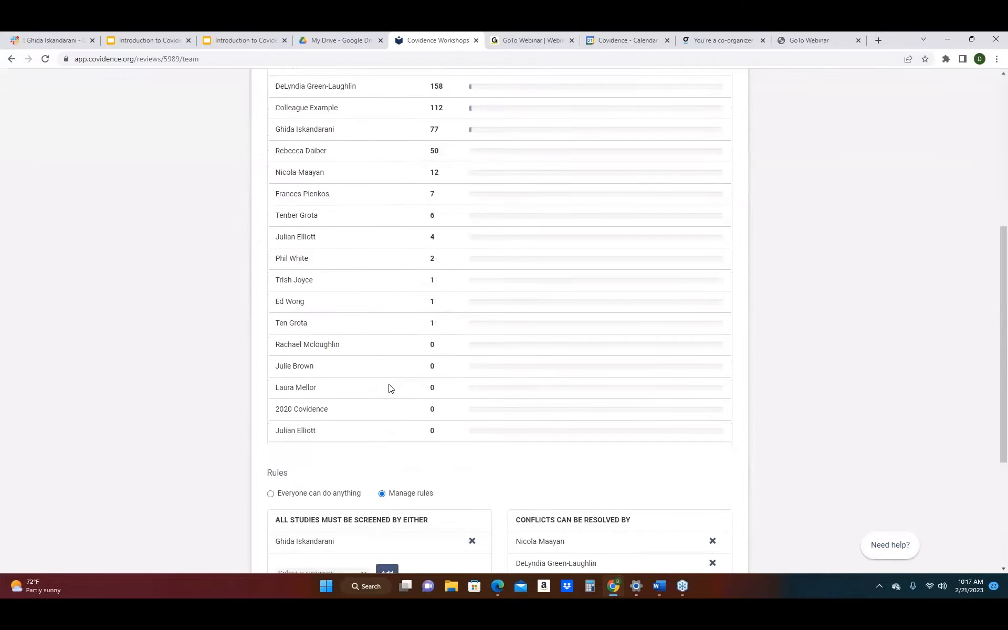
scroll(389, 387, "down", 4)
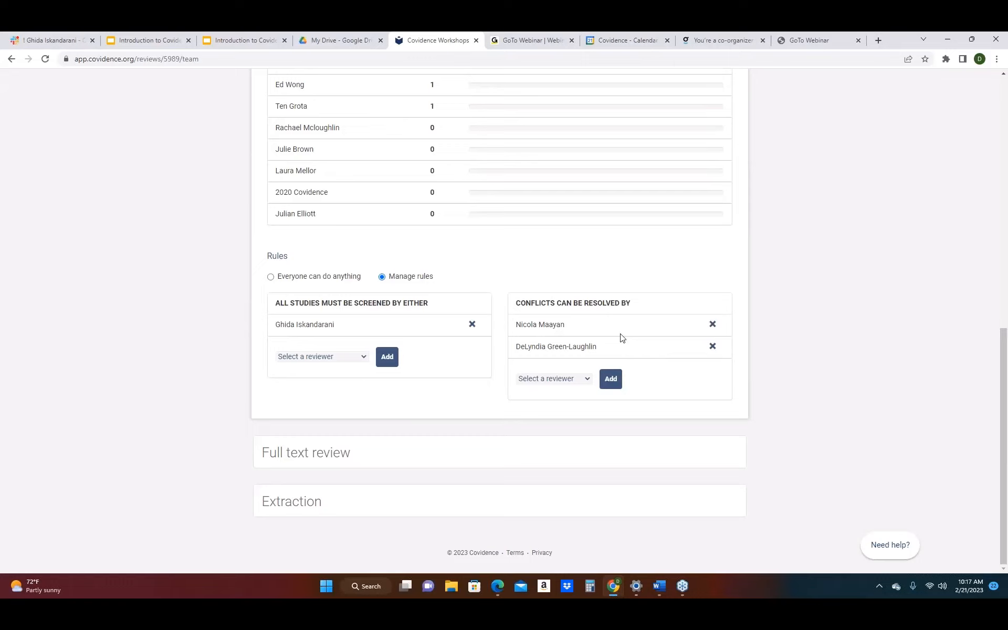
left_click(586, 381)
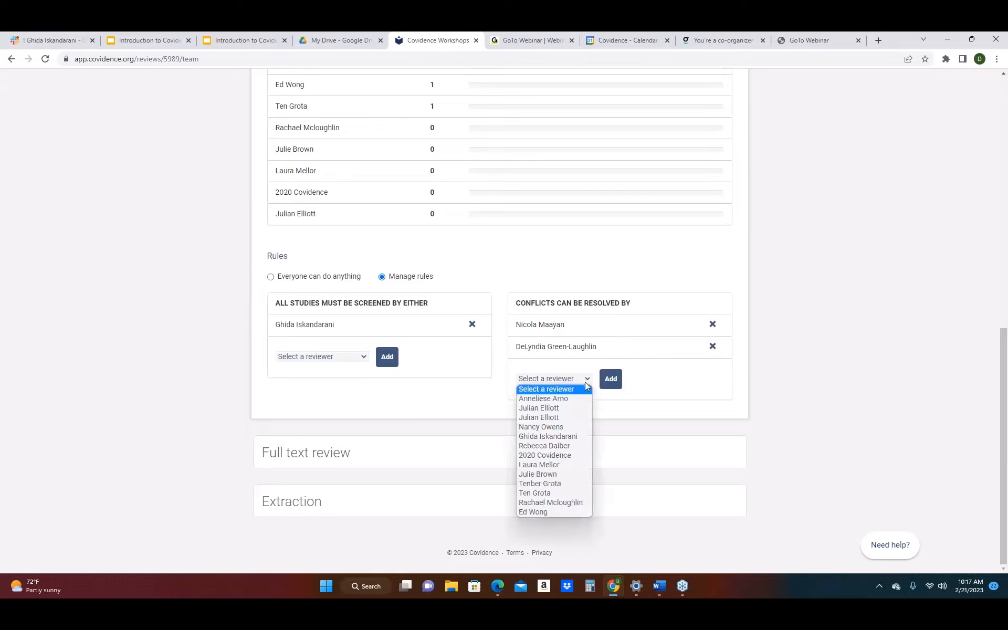
left_click(479, 358)
left_click(364, 357)
left_click(364, 359)
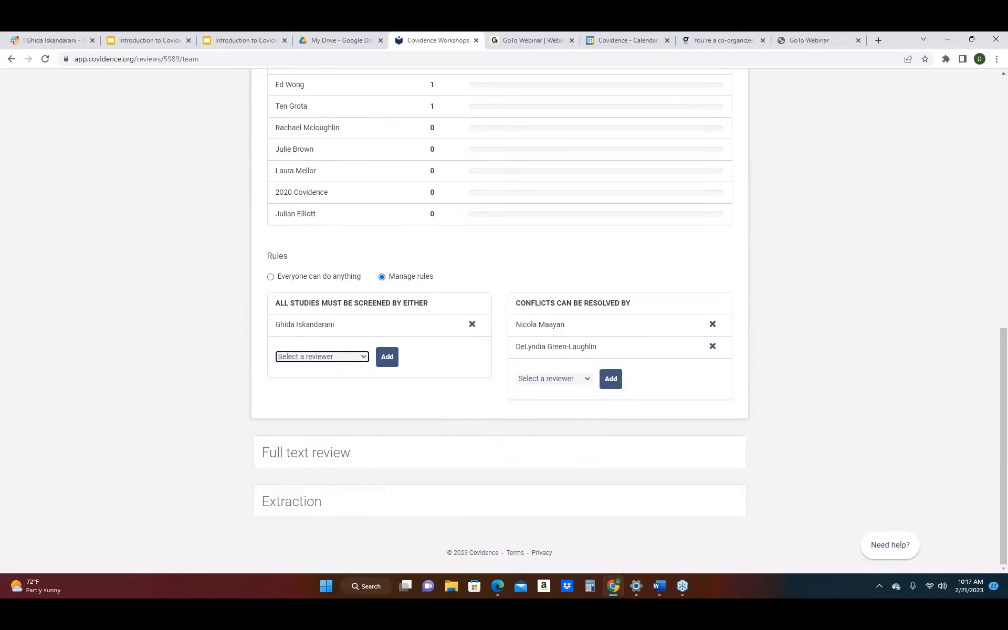
Examine the full text review's team progress and rules, and the team progress for Extraction.
left_click(337, 466)
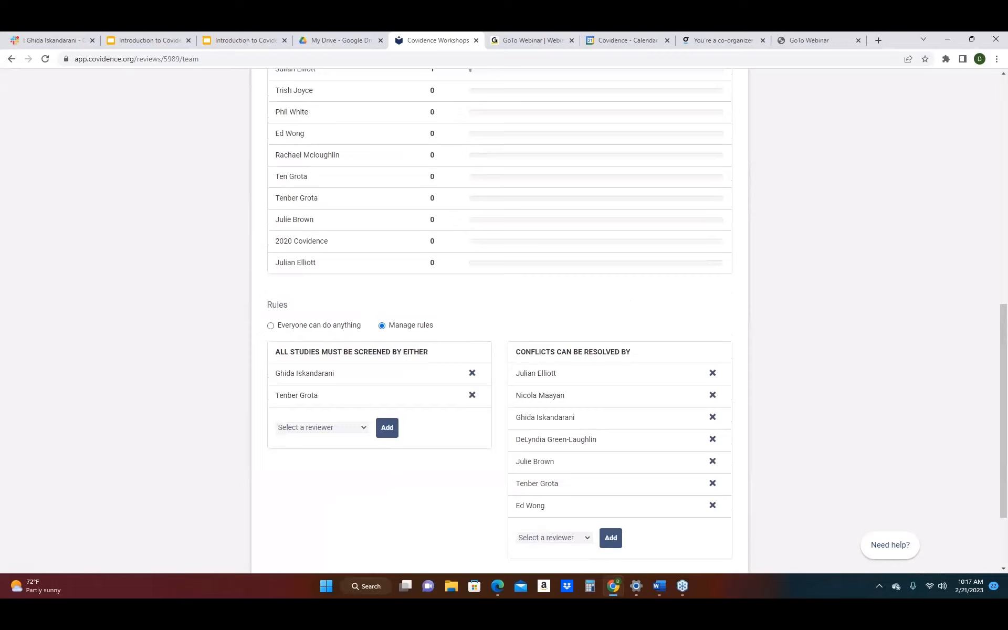
scroll(340, 459, "up", 9)
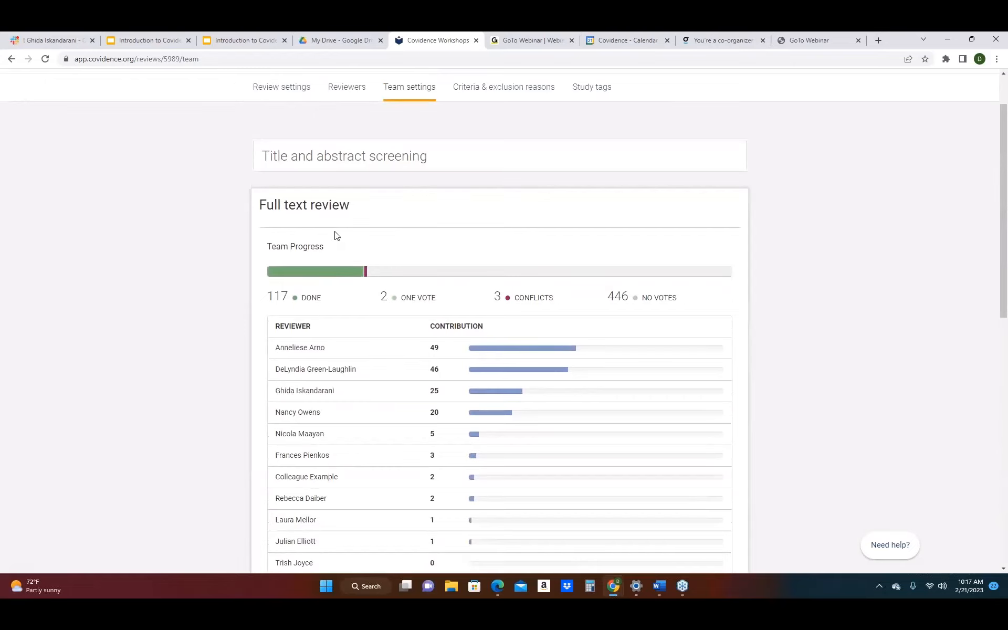
scroll(351, 341, "down", 10)
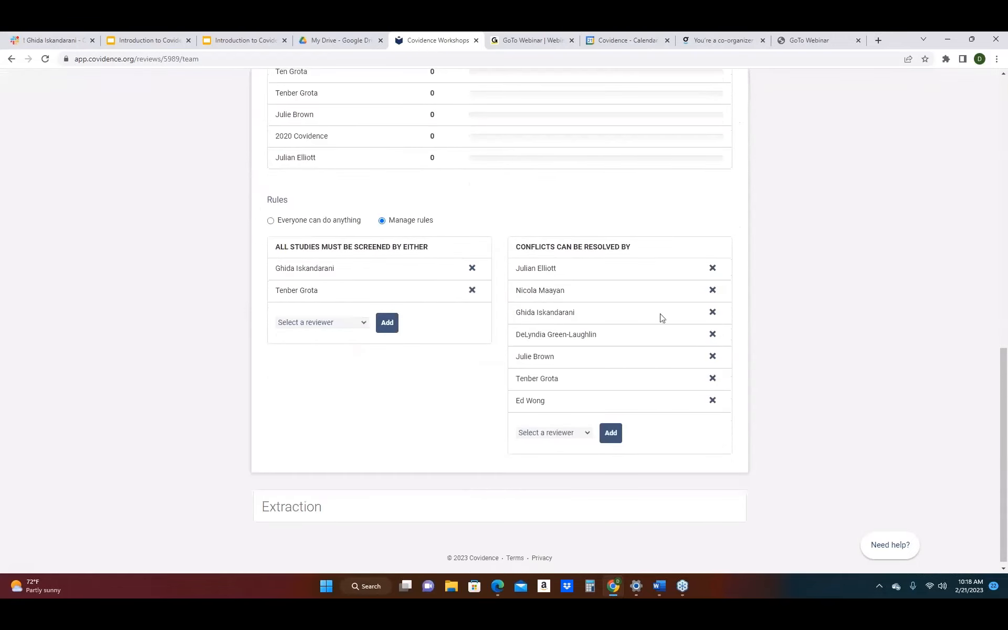
left_click(307, 520)
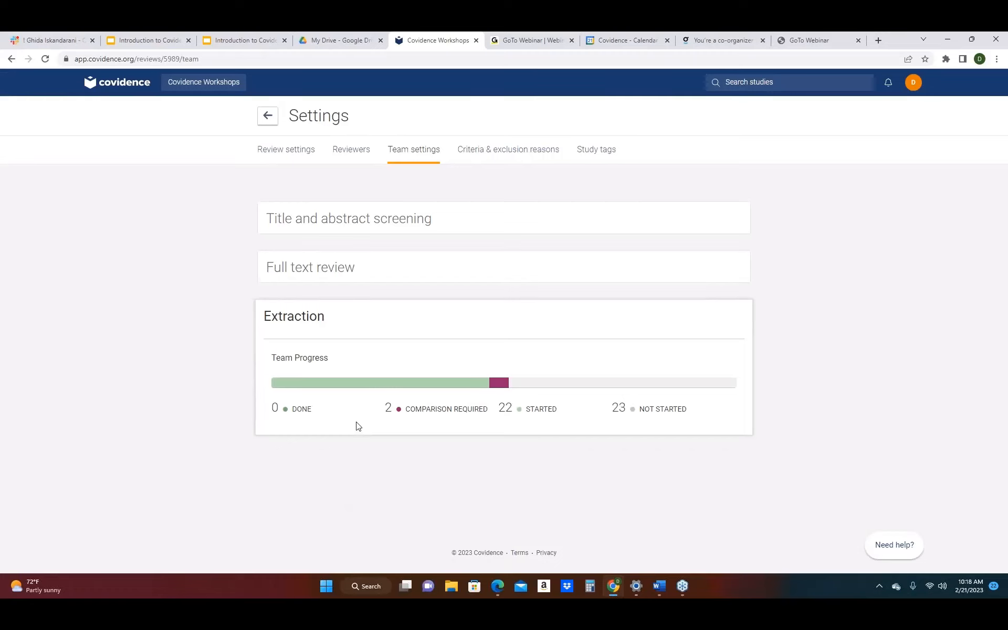
Open the criteria and exclusion reasons settings and add "test" as an exclusion reason for full text review.
left_click(506, 151)
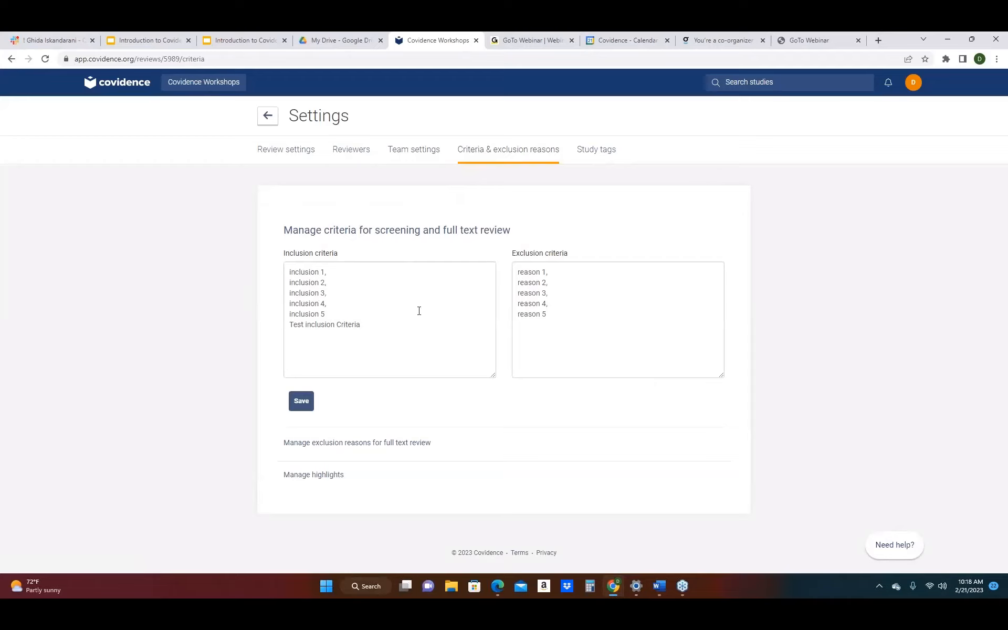
left_click(378, 446)
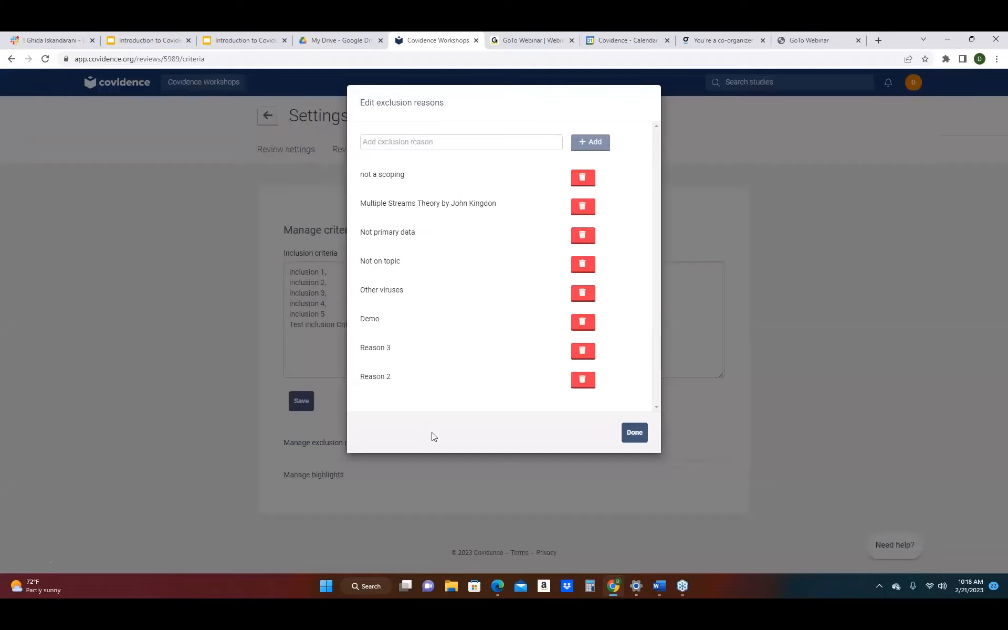
left_click(468, 142)
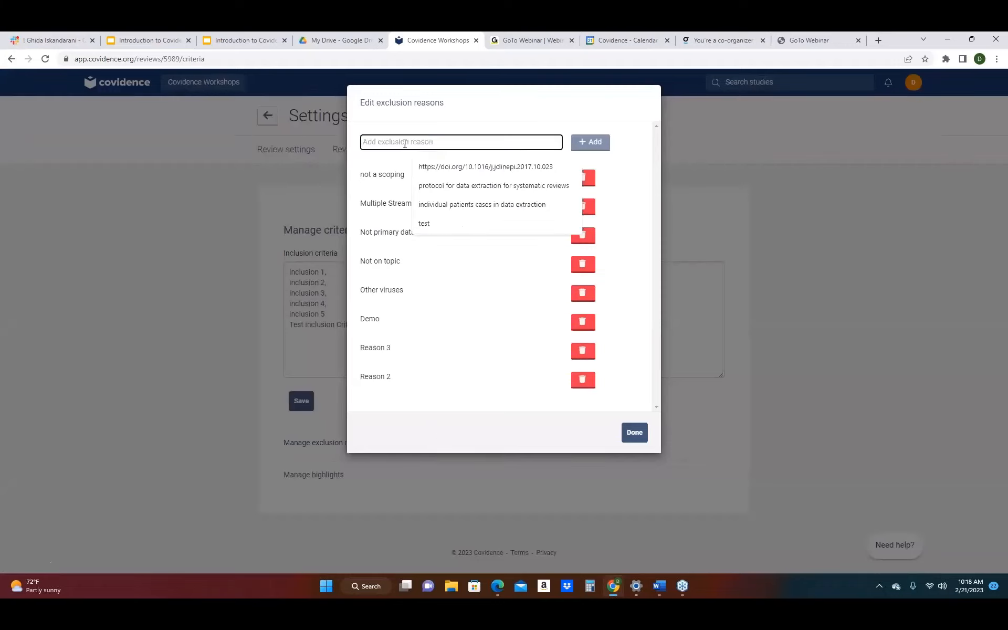
left_click(428, 225)
left_click(602, 146)
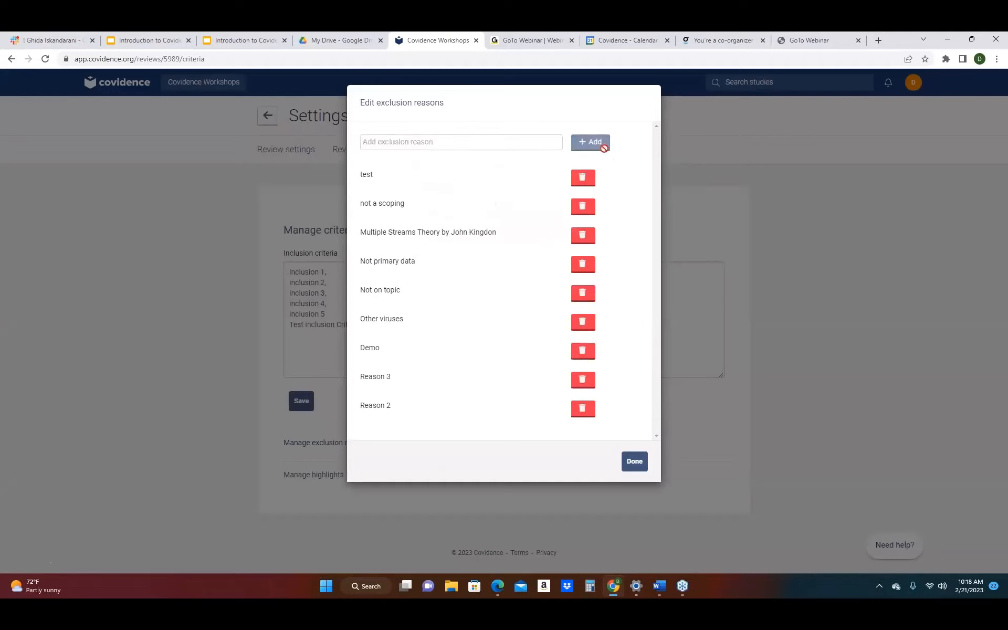
Delete the "test" exclusion reason for full text review and look over the review's inclusion and exclusion highlight words.
left_click(584, 179)
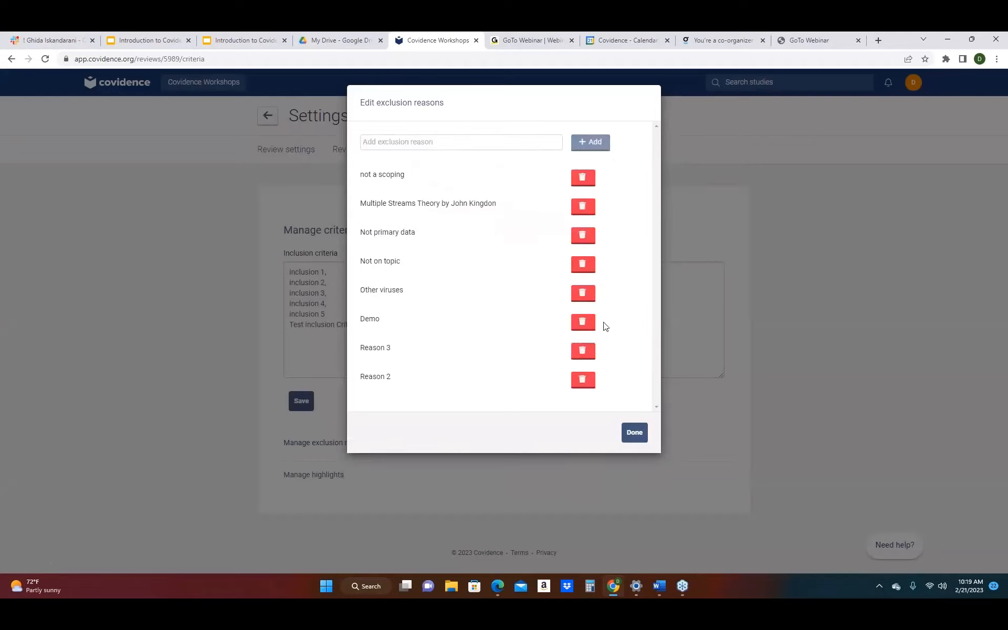
left_click(635, 433)
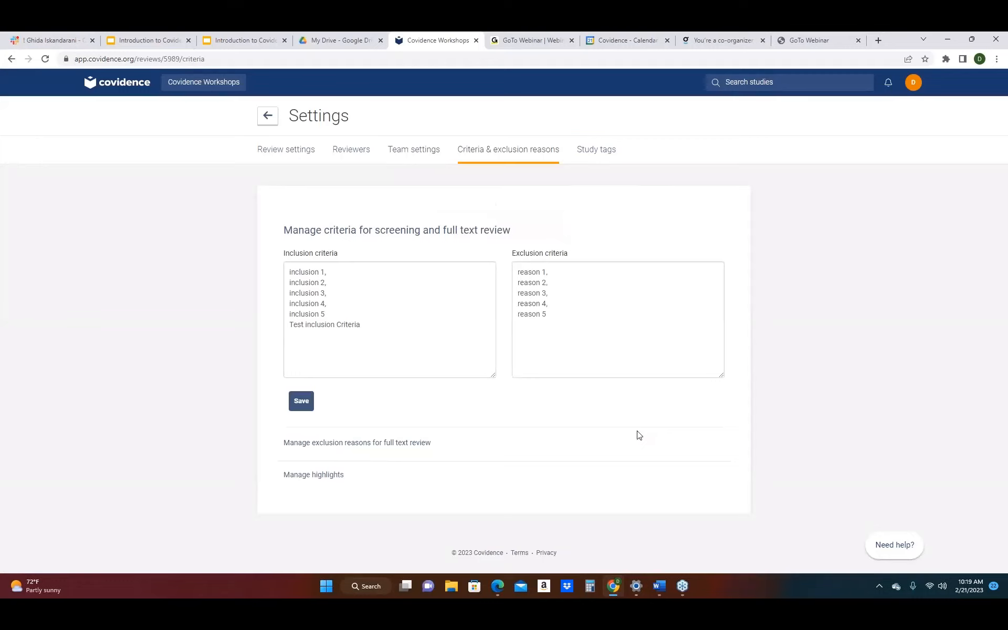
left_click(313, 475)
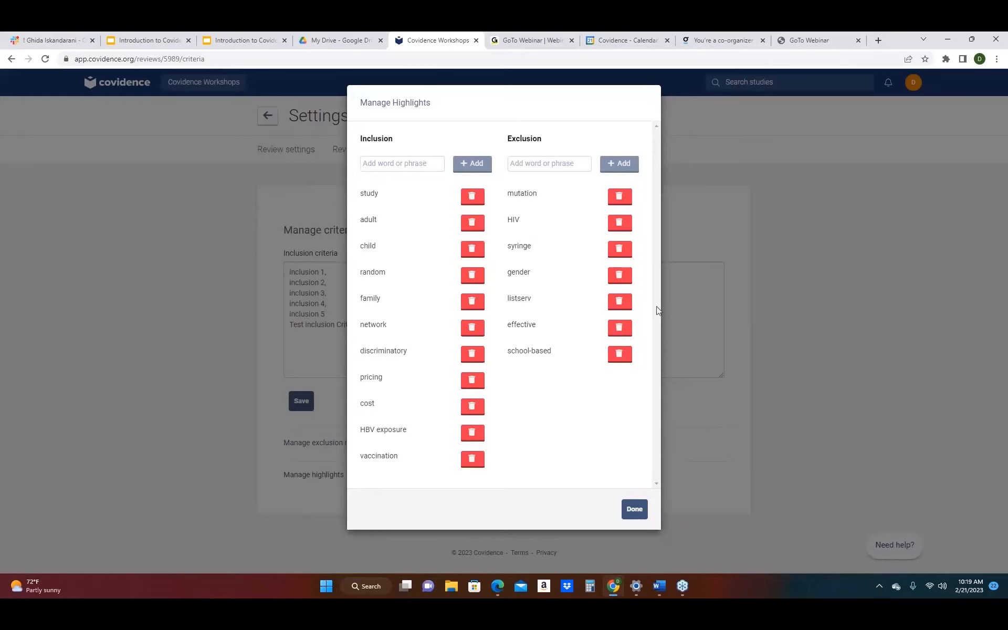
left_click(634, 509)
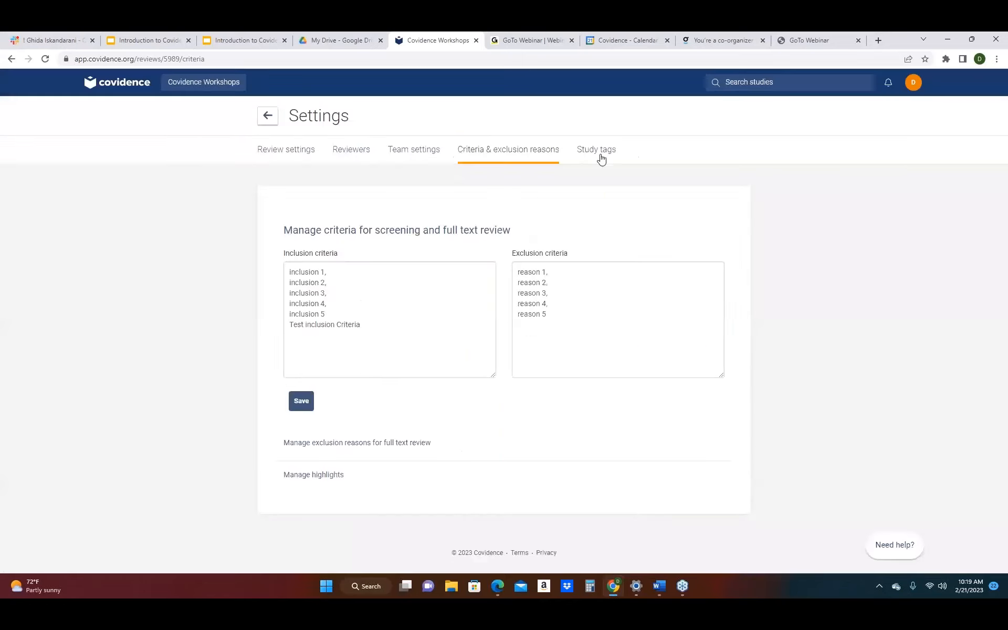
Open the study tags settings and look through the list of existing tags.
left_click(599, 157)
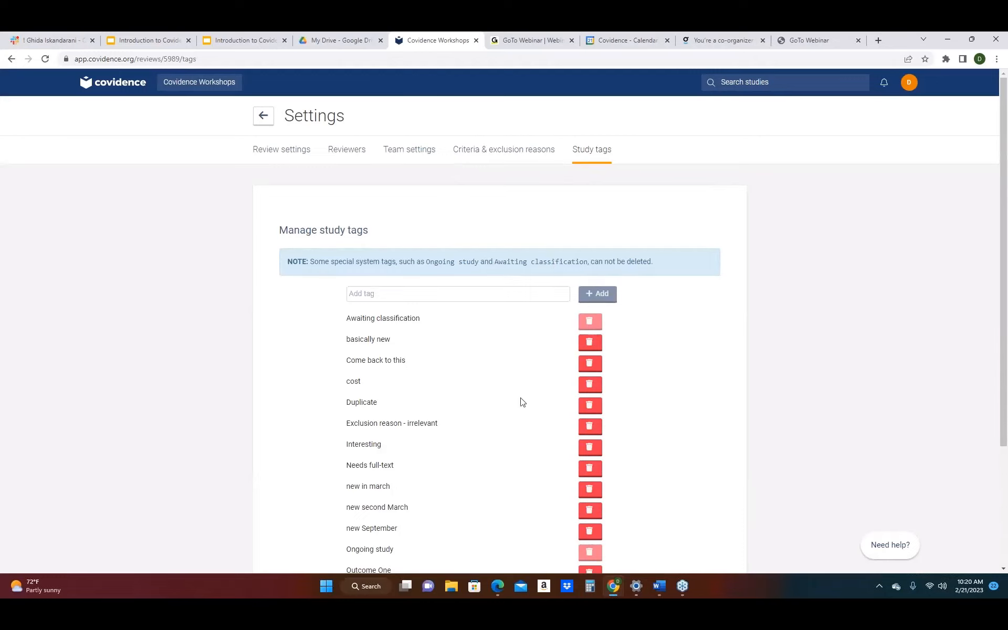
scroll(478, 406, "down", 1)
scroll(479, 406, "down", 3)
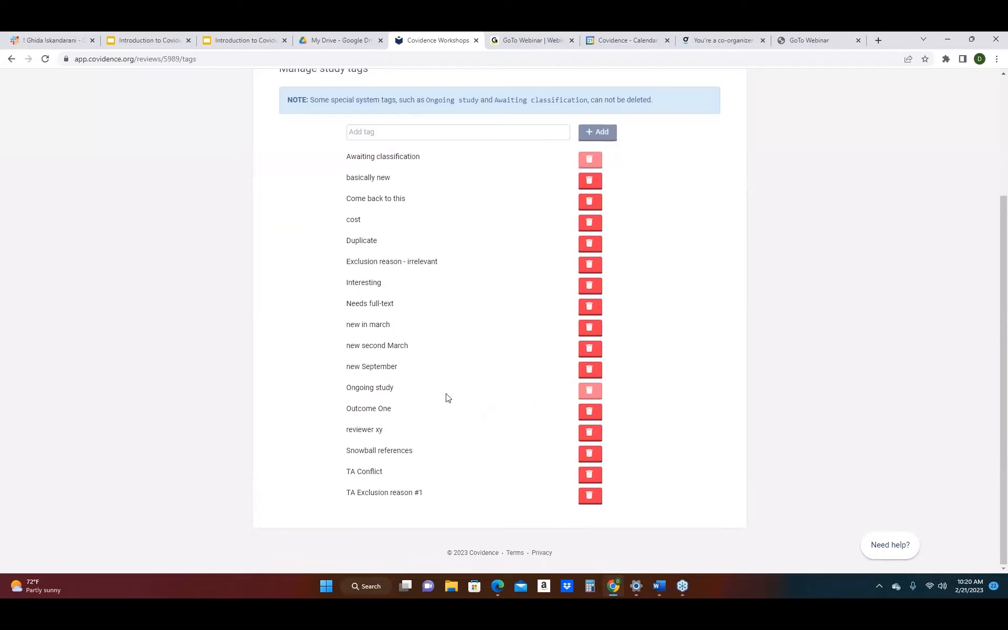
scroll(451, 396, "up", 3)
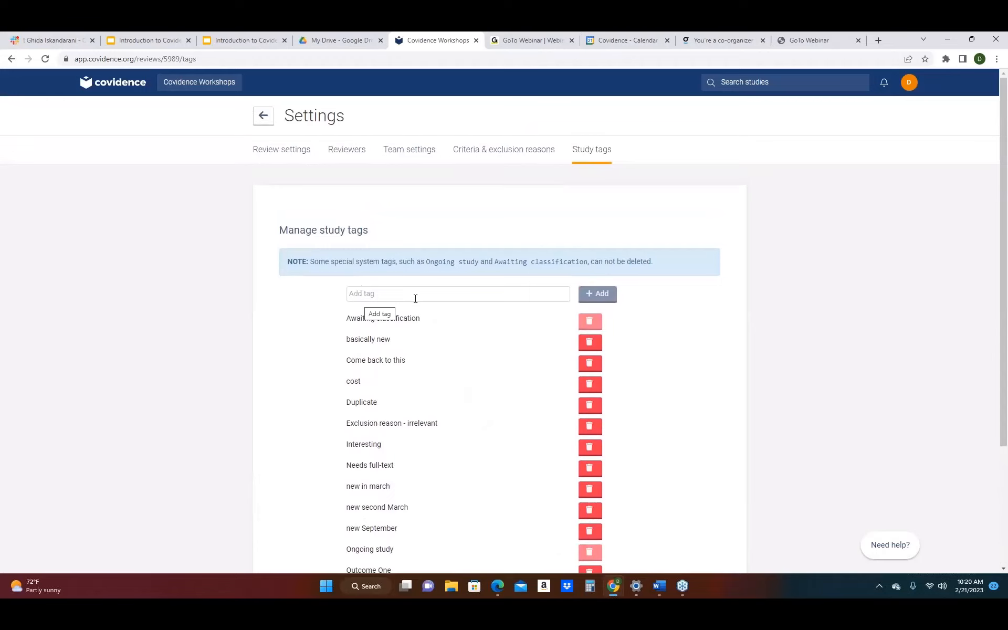
left_click(274, 122)
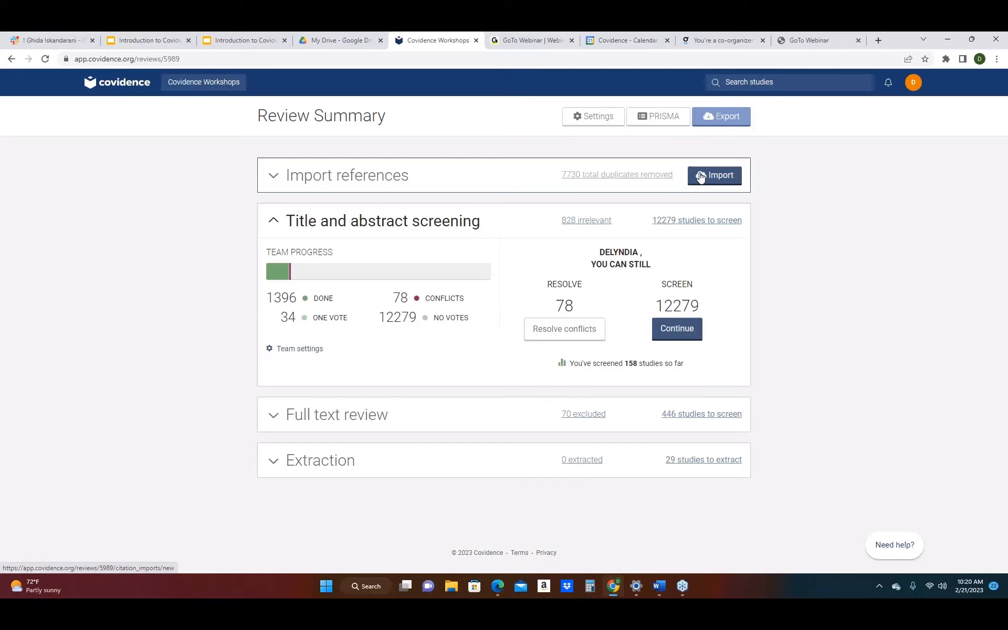
left_click(719, 181)
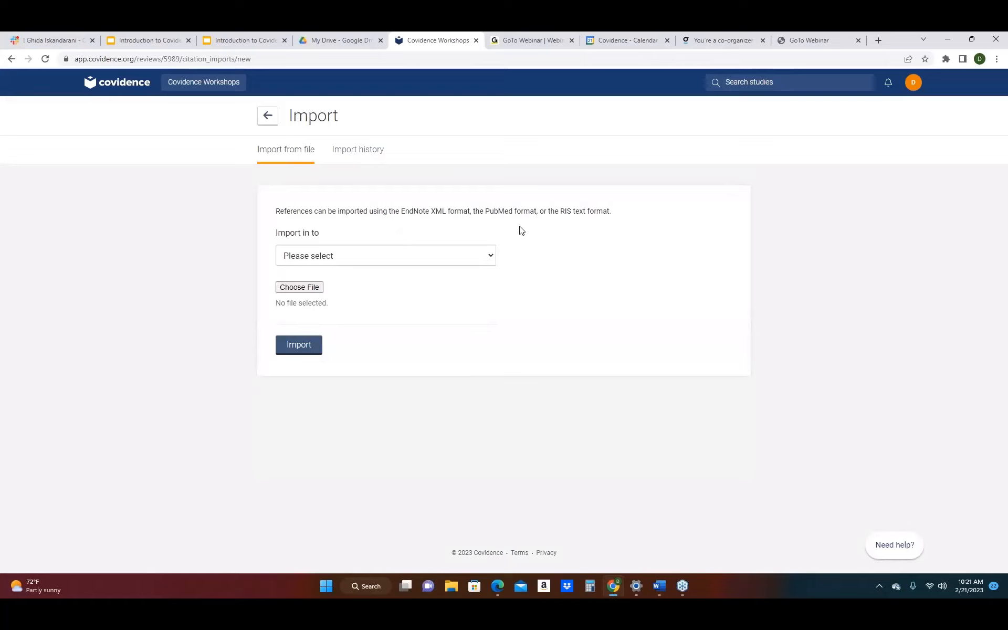
left_click(490, 258)
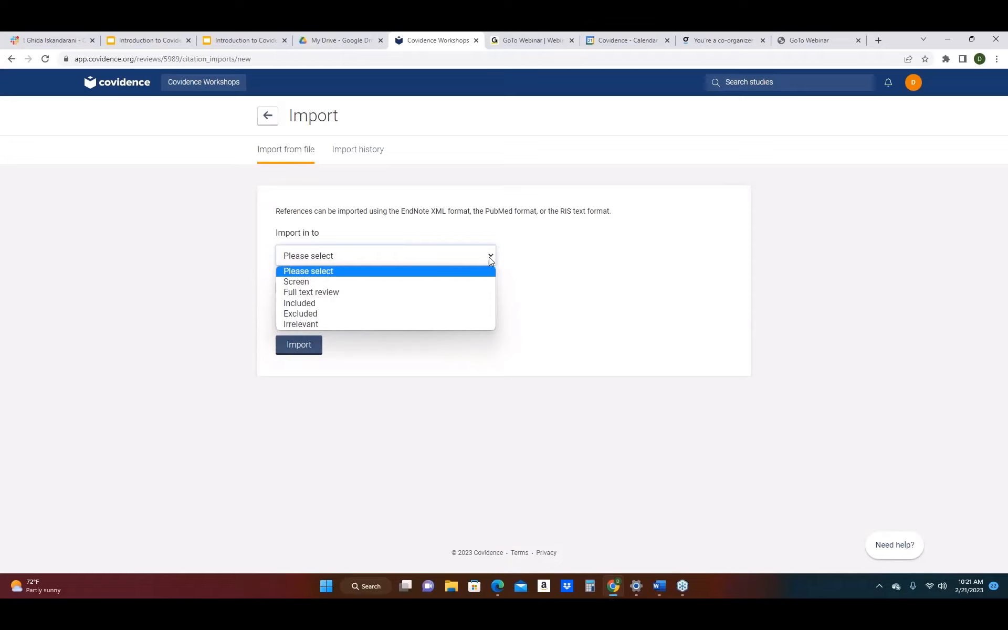
left_click(413, 284)
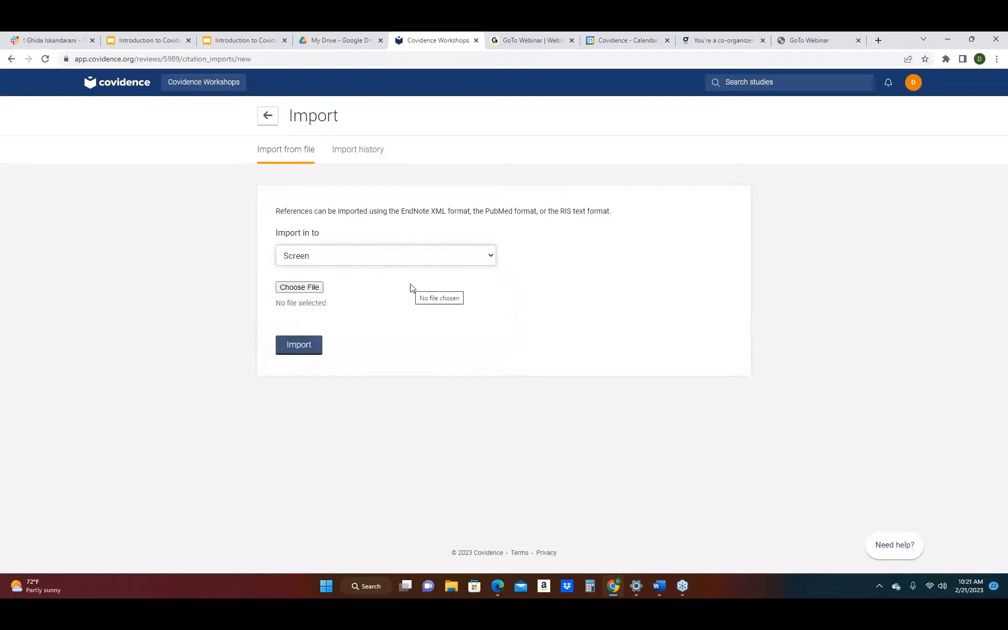
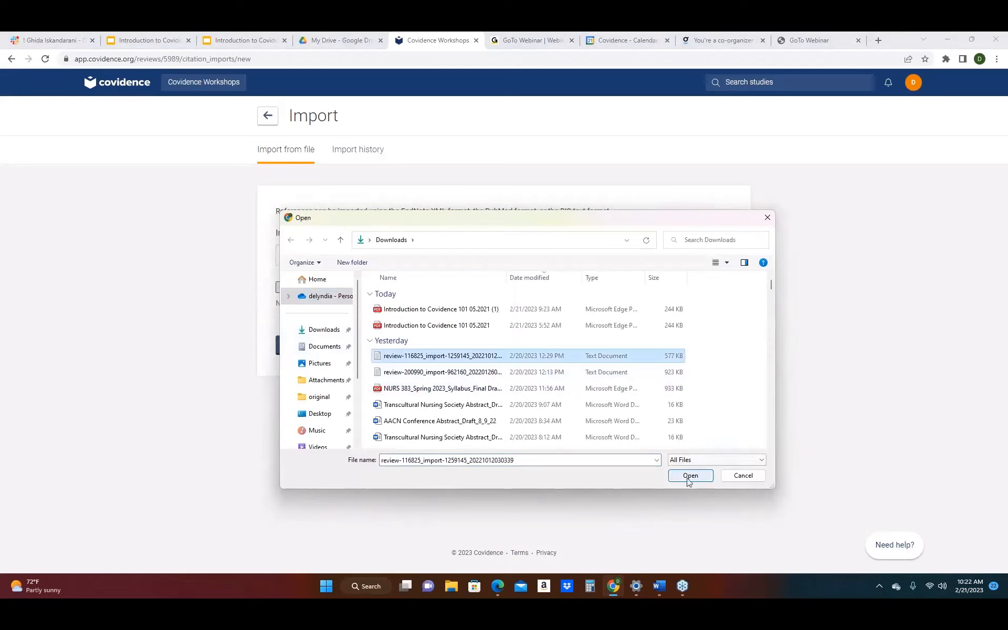
left_click(298, 345)
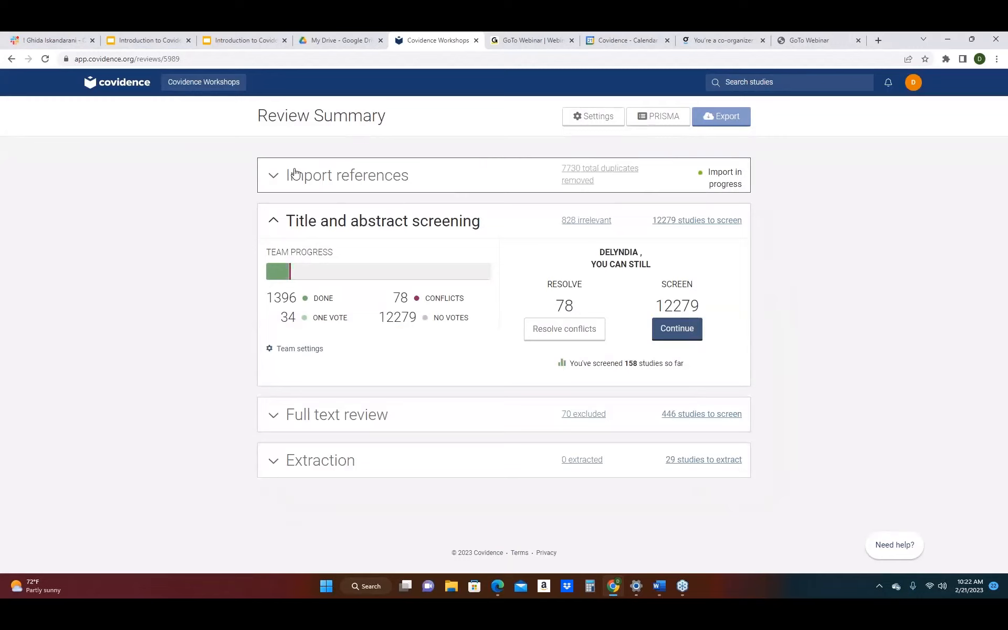
Return to the import page and open the import history to check the new import's progress.
left_click(11, 59)
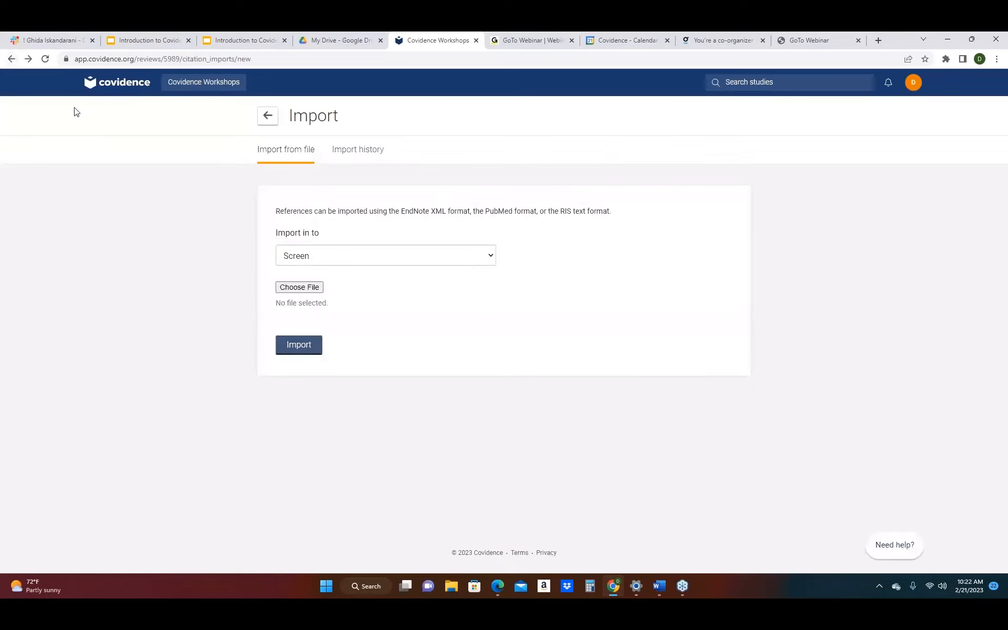
left_click(366, 151)
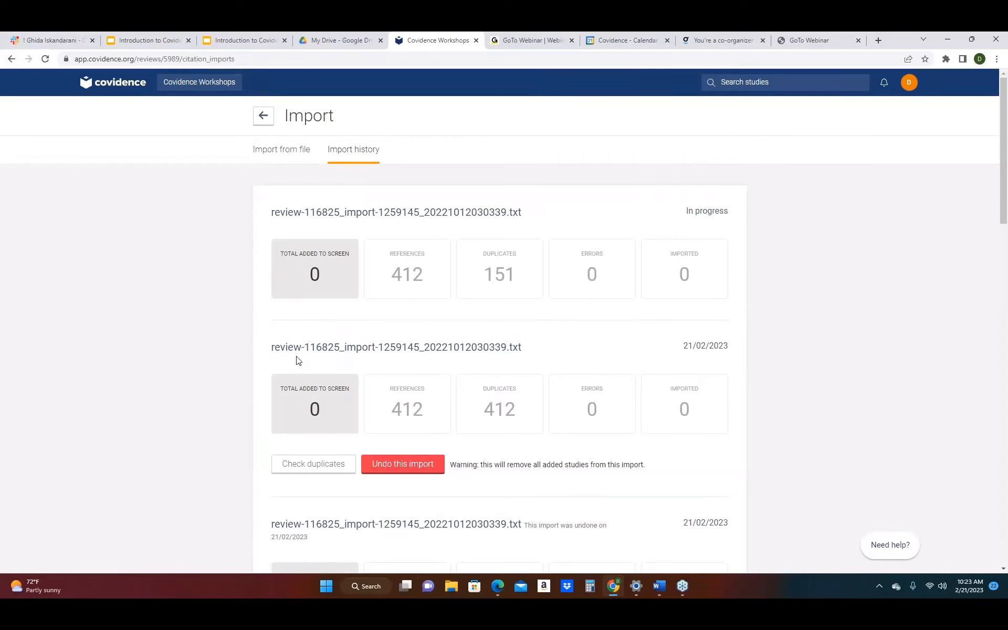
Open the latest change "Import history now displays filenames", read its full article on the Covidence updates page, and close both.
left_click(885, 85)
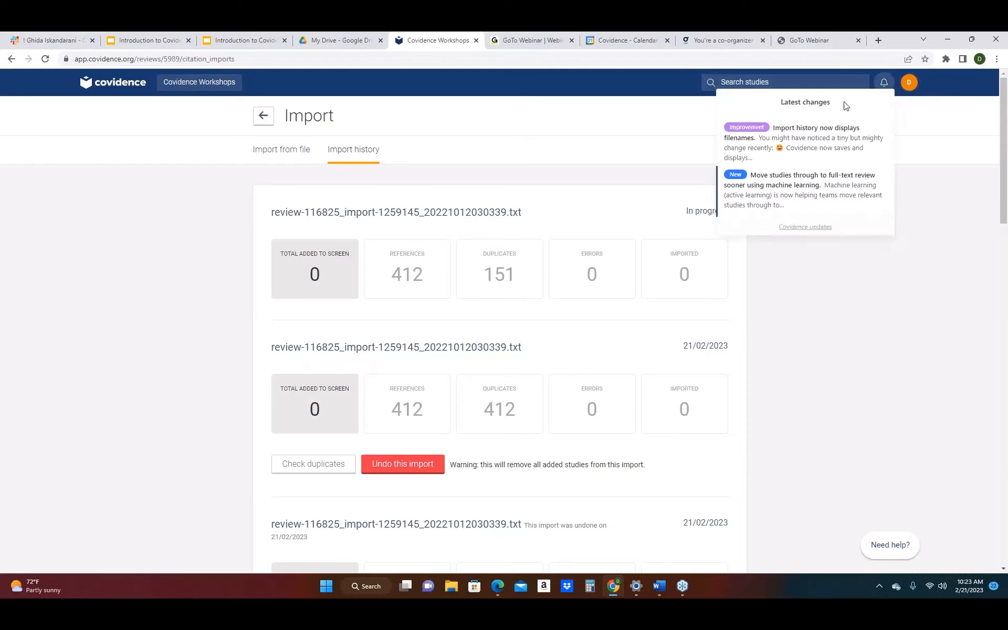
left_click(765, 146)
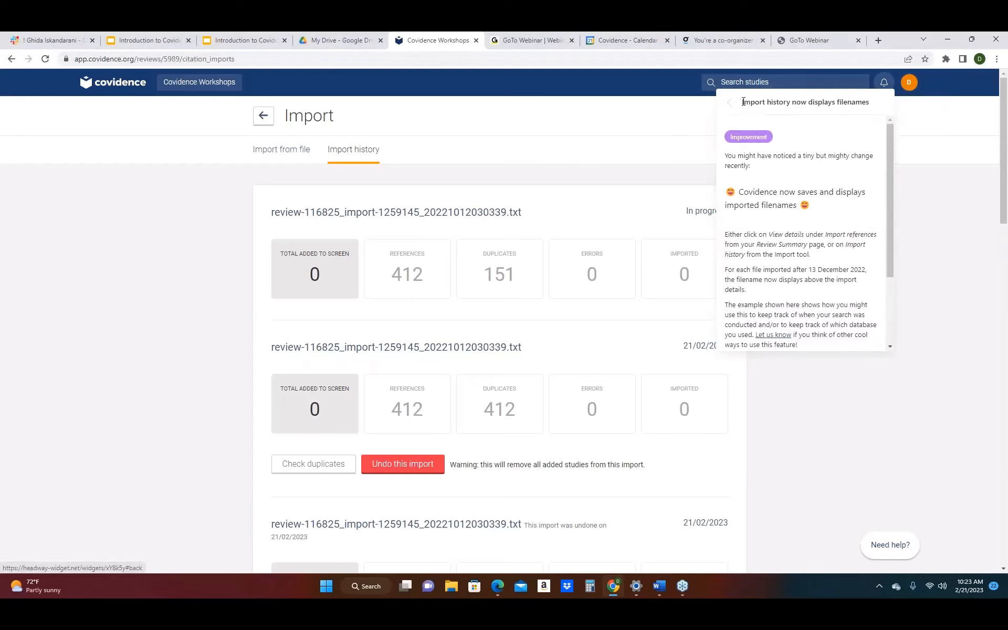
left_click_drag(742, 102, 779, 102)
left_click_drag(888, 266, 885, 352)
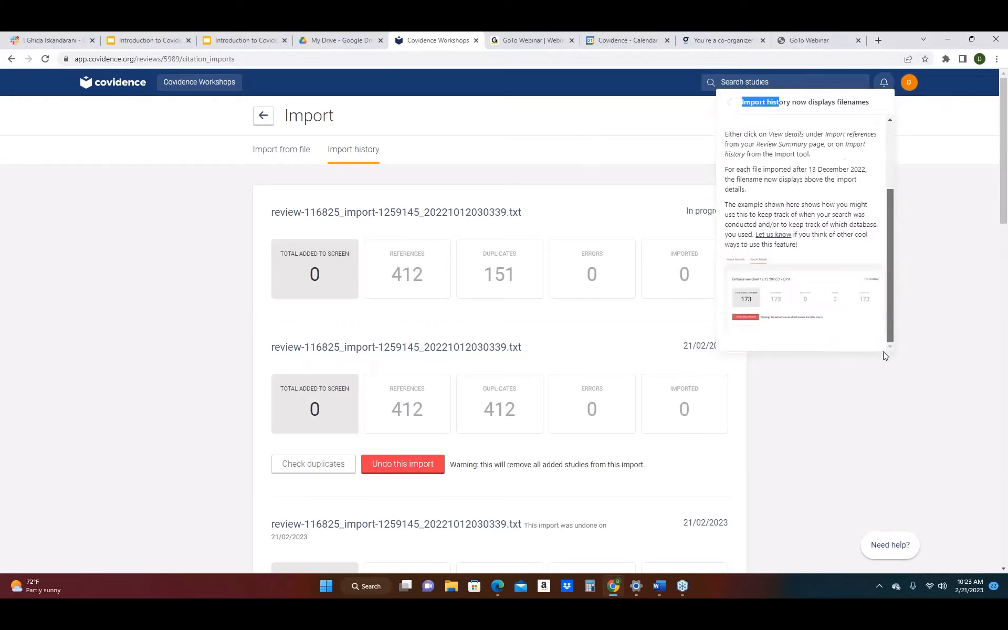
left_click(743, 298)
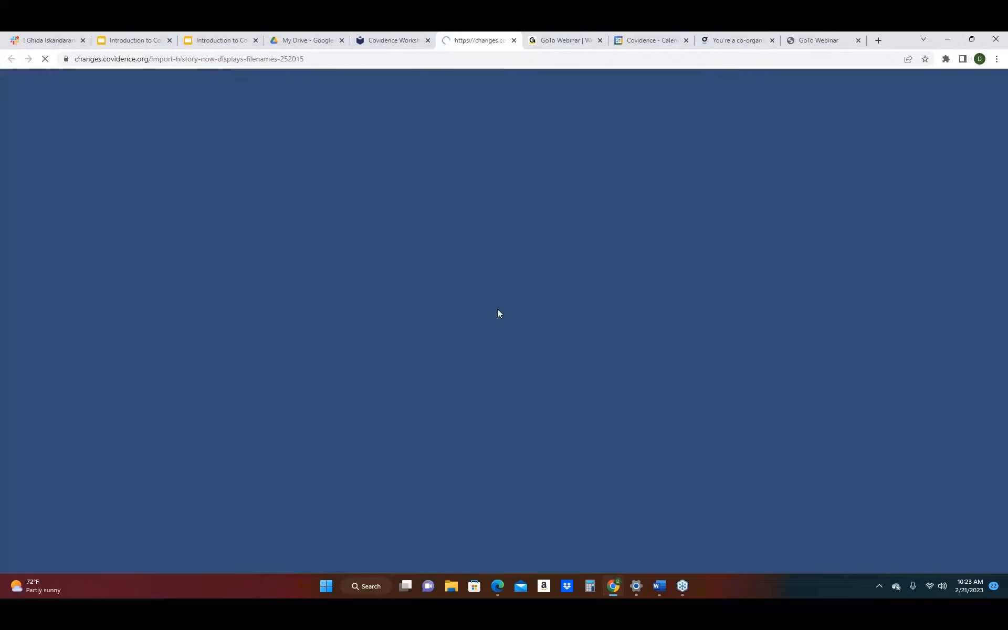
scroll(432, 359, "down", 1)
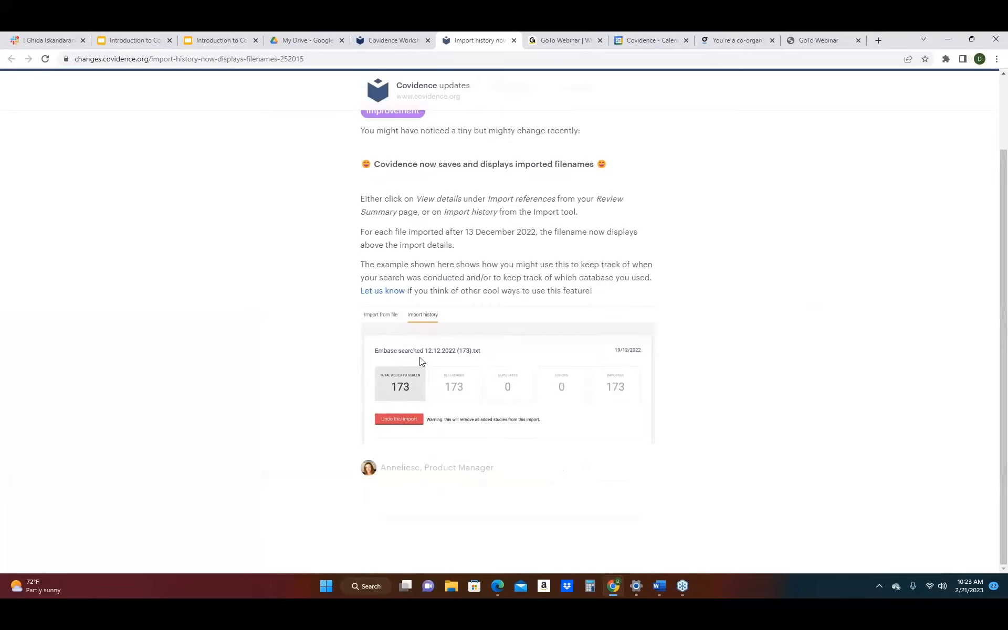
scroll(445, 357, "up", 2)
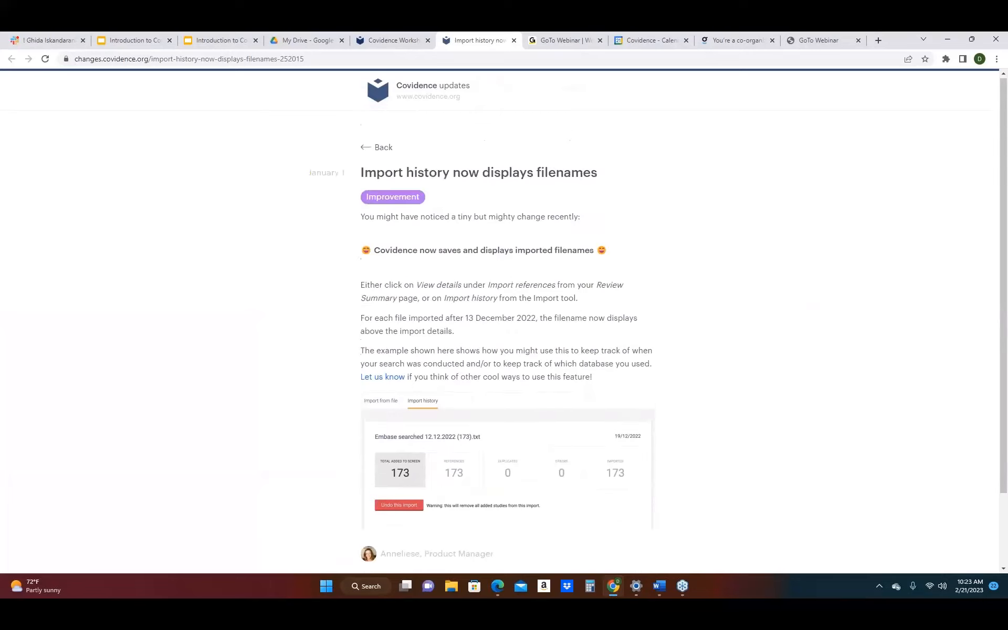
left_click(512, 40)
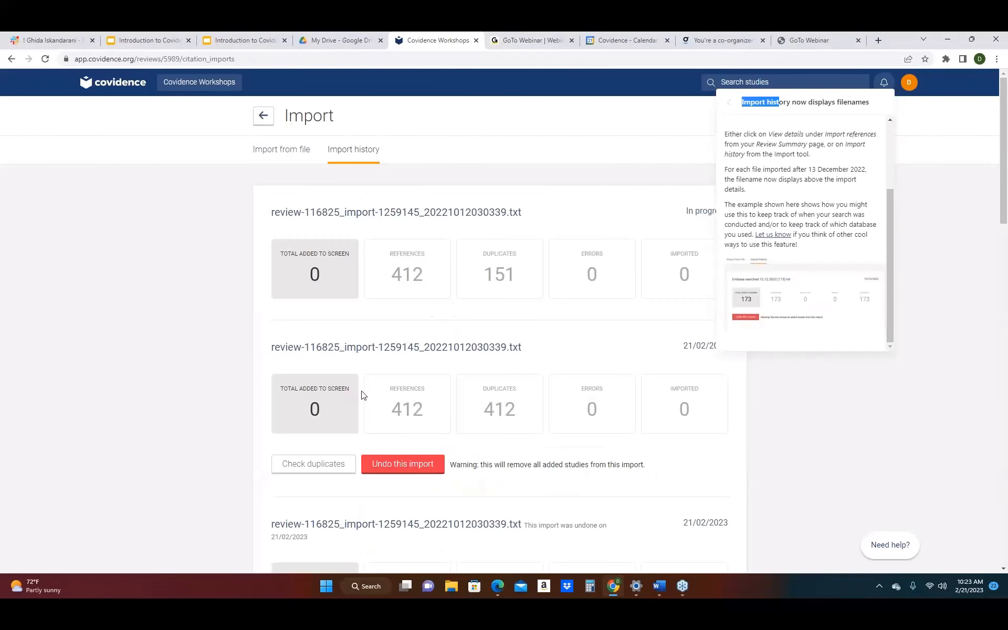
left_click(921, 348)
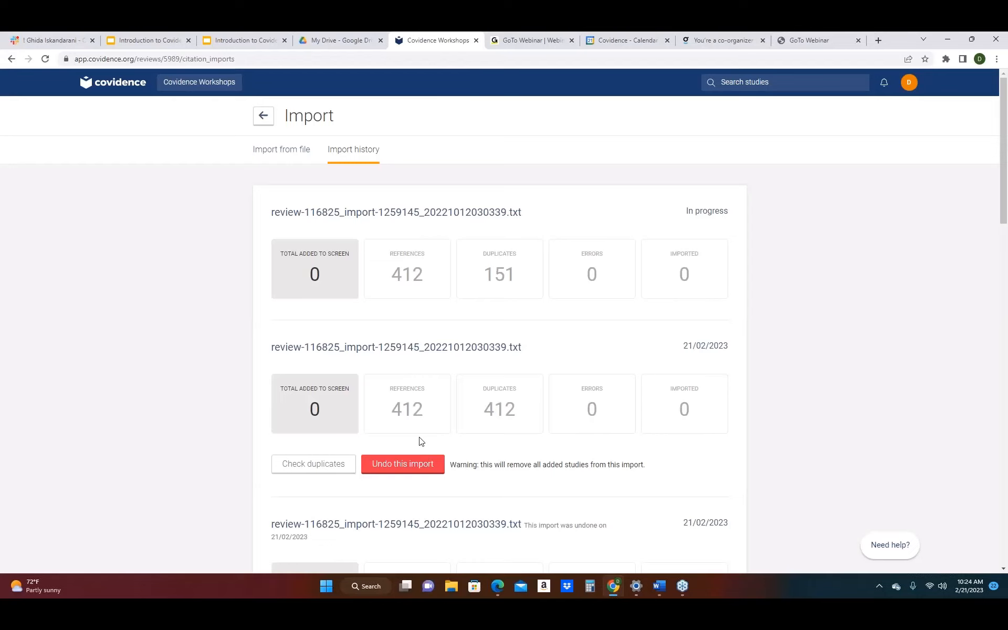
Check the duplicates of the most recent completed import, viewing the system detected and then the manually marked duplicates.
scroll(395, 453, "down", 1)
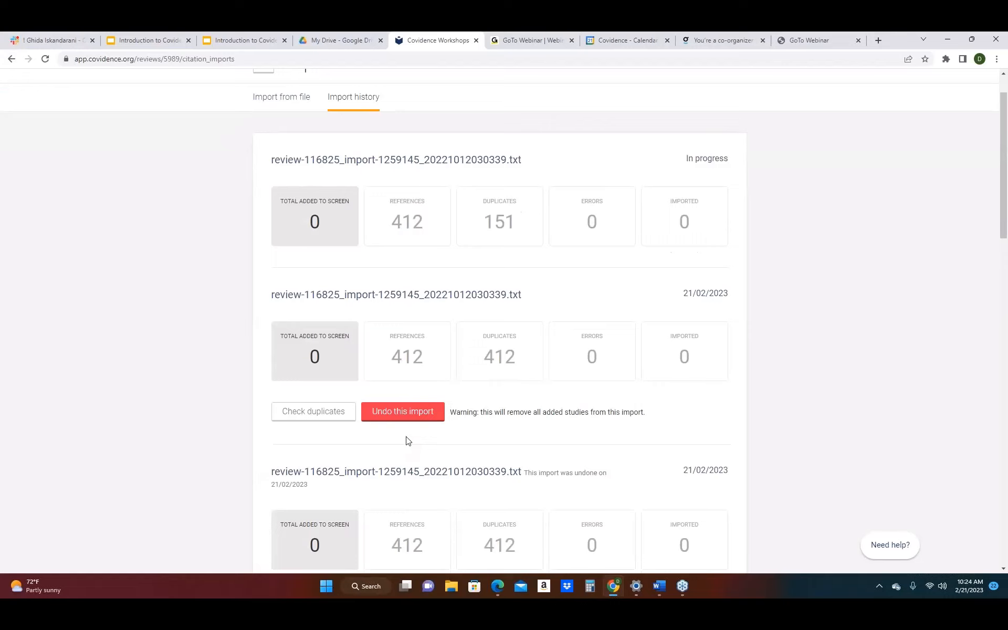
left_click(310, 416)
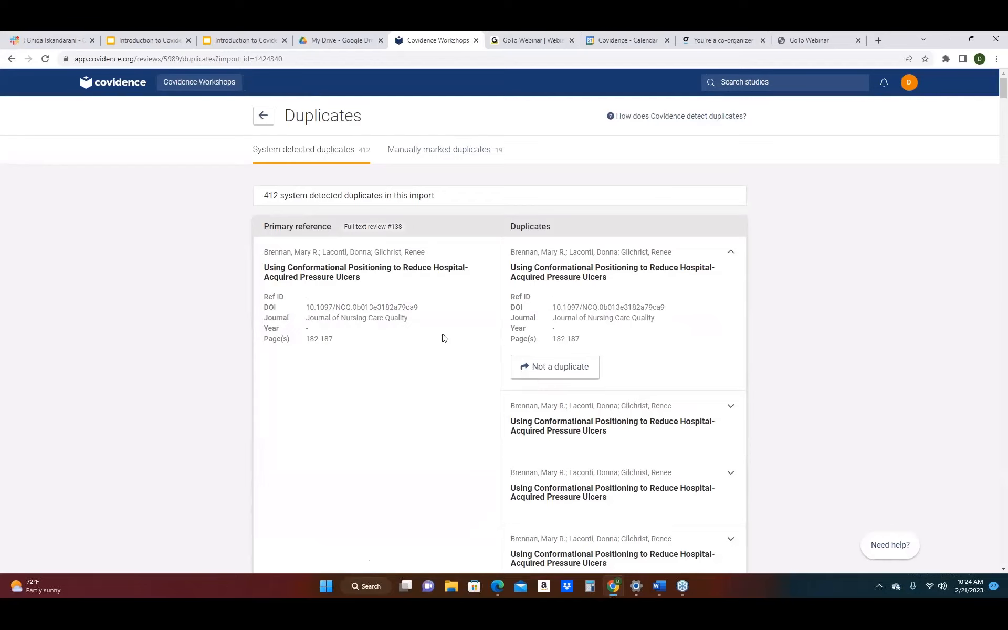
left_click(450, 155)
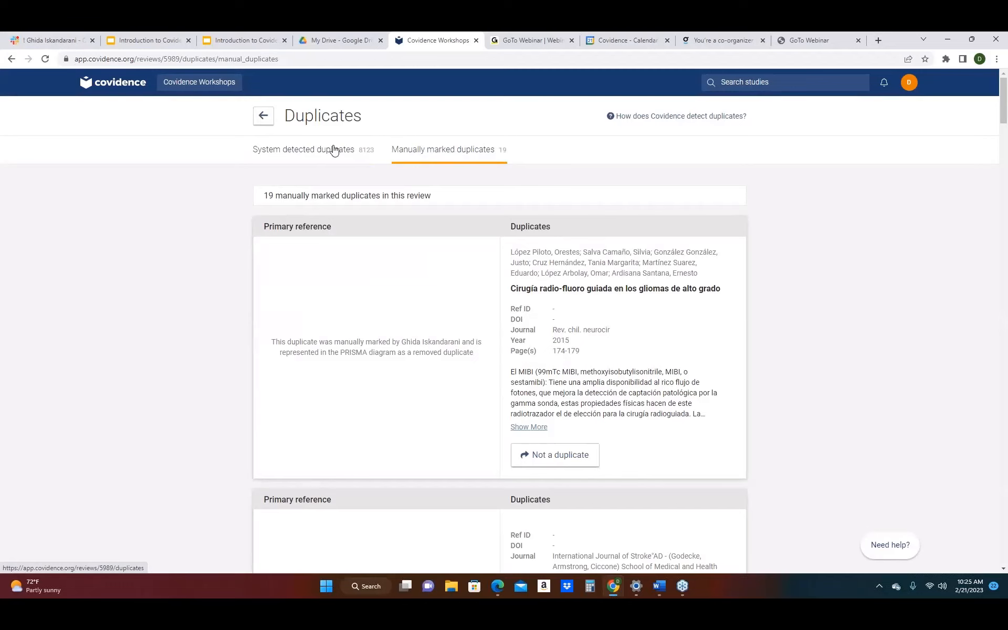
Consult the FAQ on how Covidence detects duplicates and return to the review summary.
left_click(637, 121)
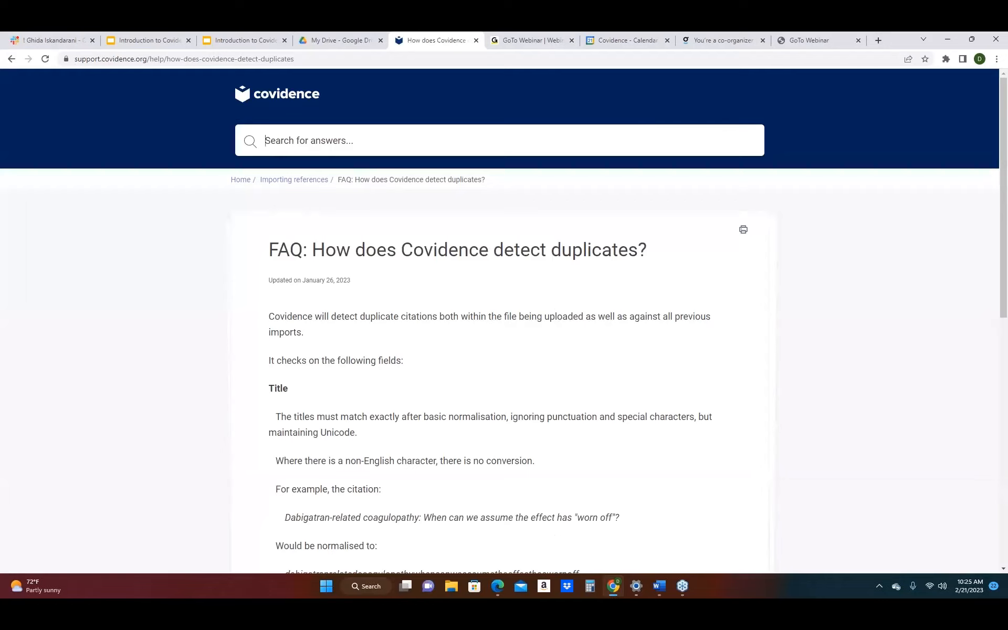
left_click(11, 59)
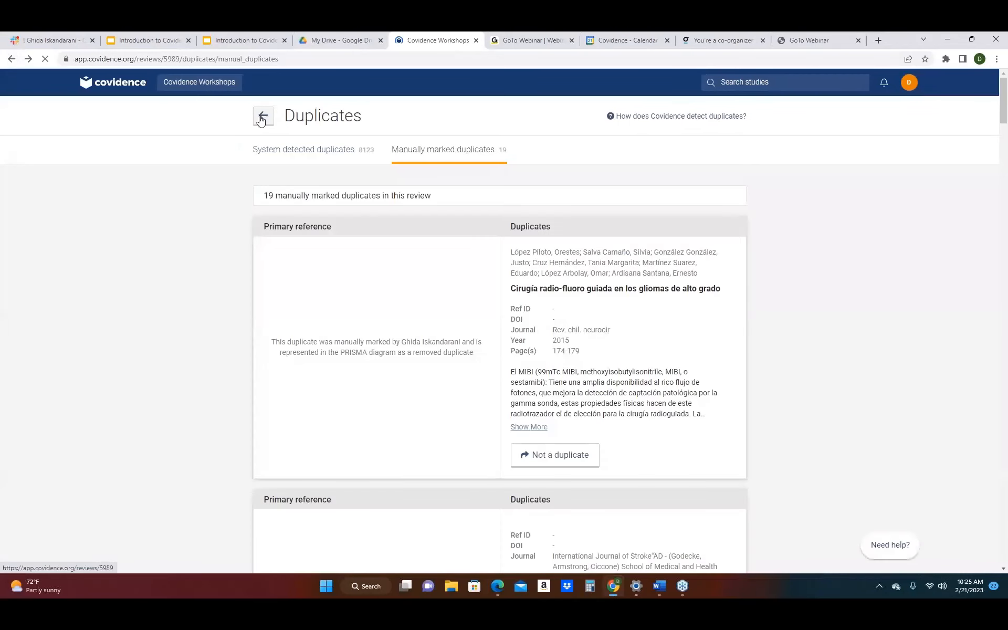
left_click(262, 118)
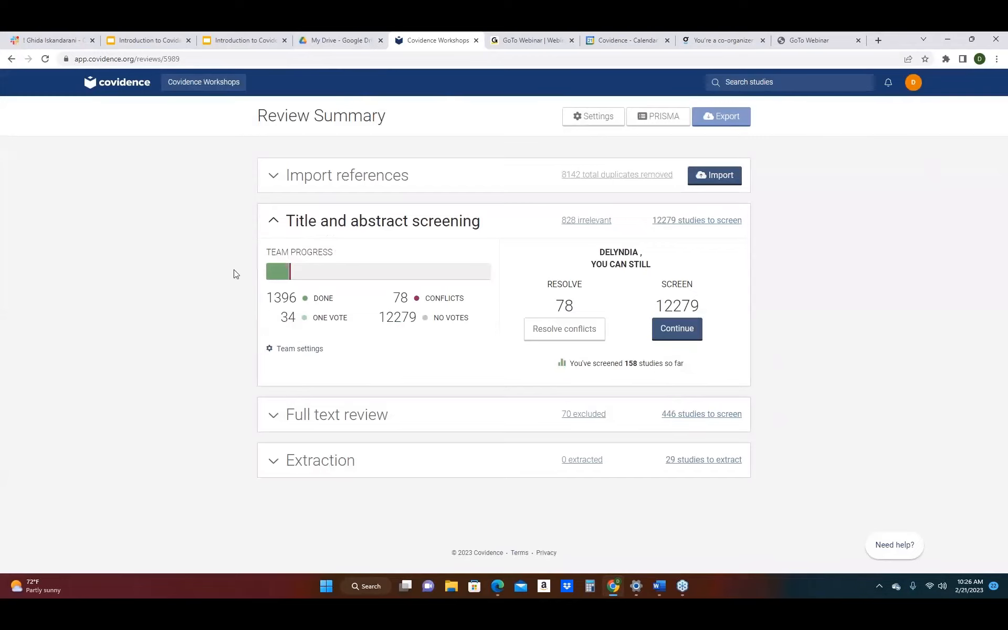
Continue to the title and abstract screening list and look through the references to screen.
mouse_move(220, 426)
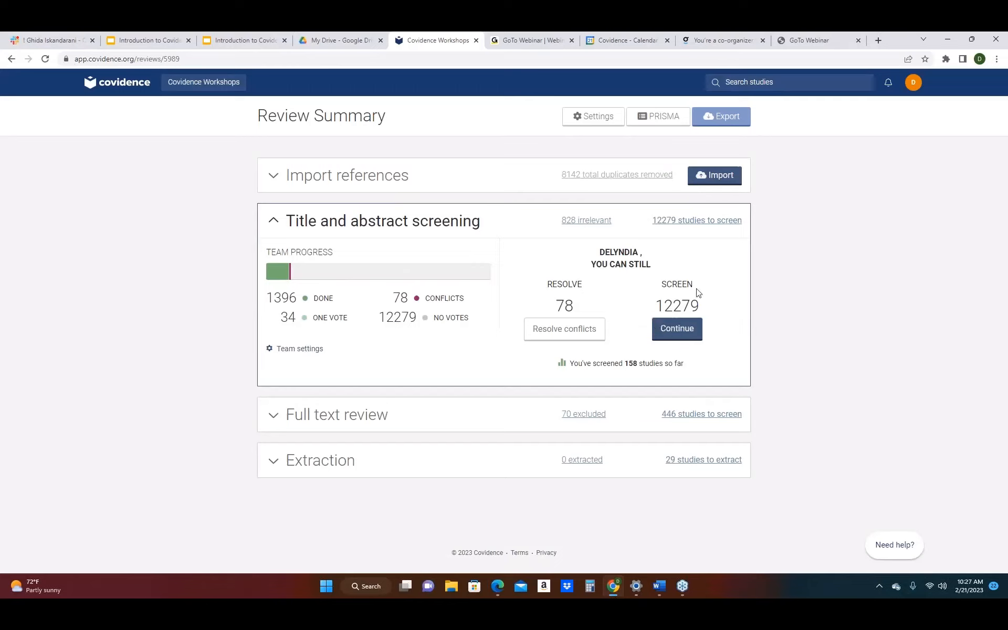
left_click(685, 327)
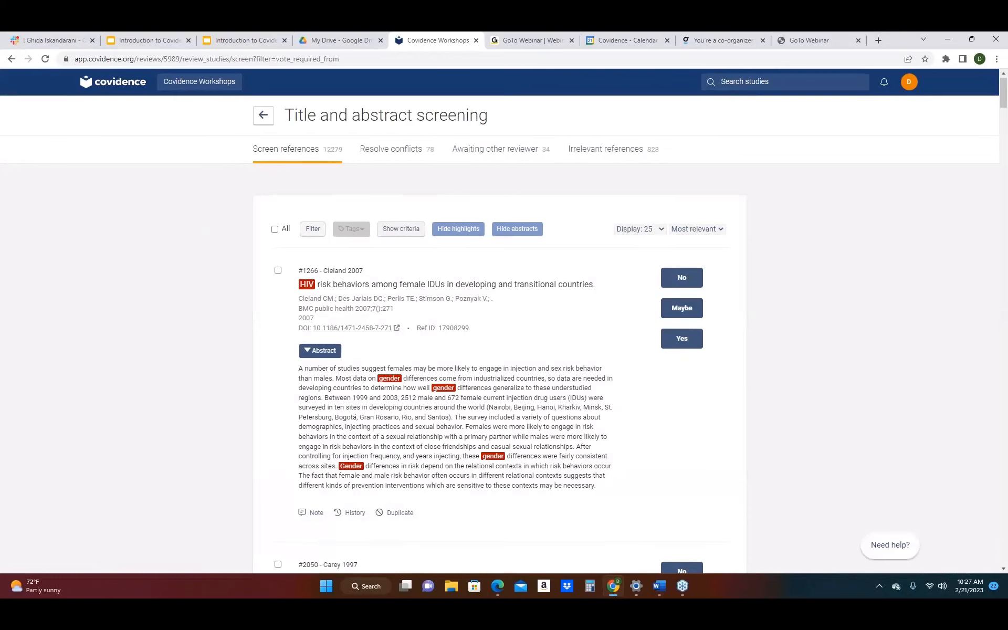
scroll(720, 265, "down", 3)
scroll(720, 265, "up", 3)
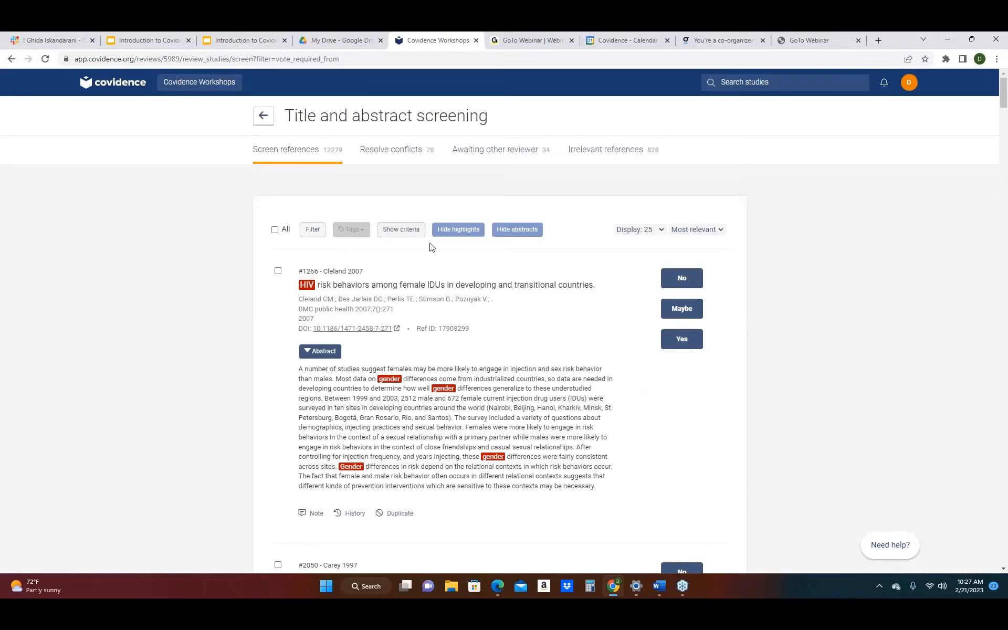
Hide the abstracts in the screening list, show them again, and hide the keyword highlights.
left_click(518, 229)
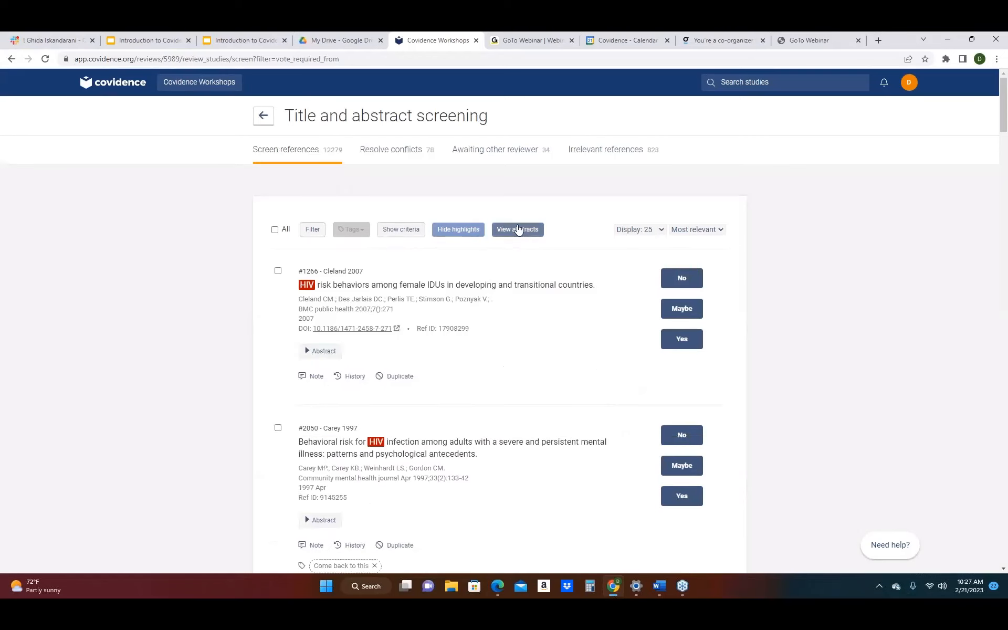
left_click(518, 230)
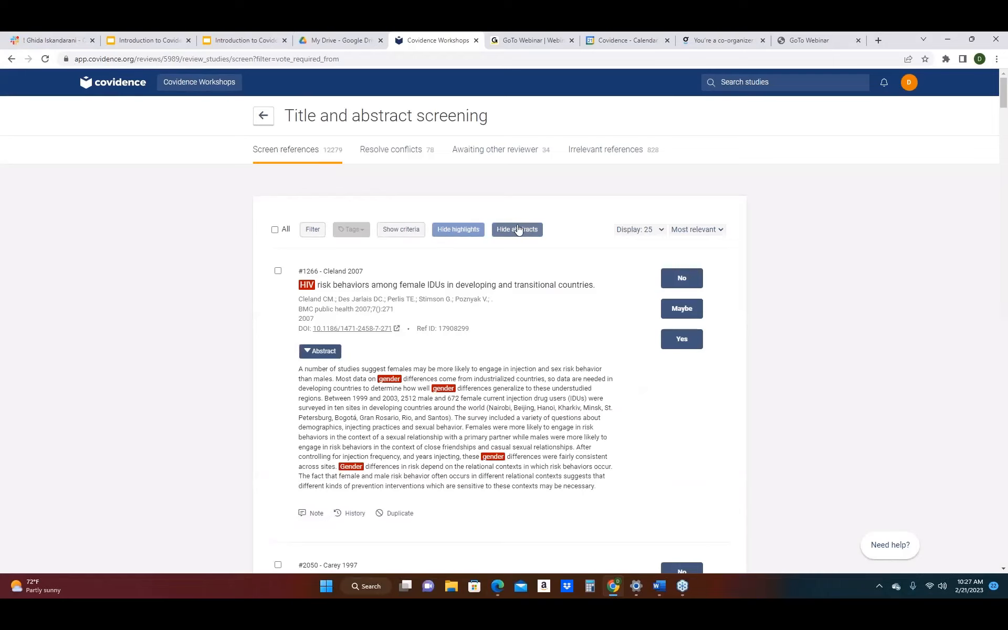
left_click(445, 234)
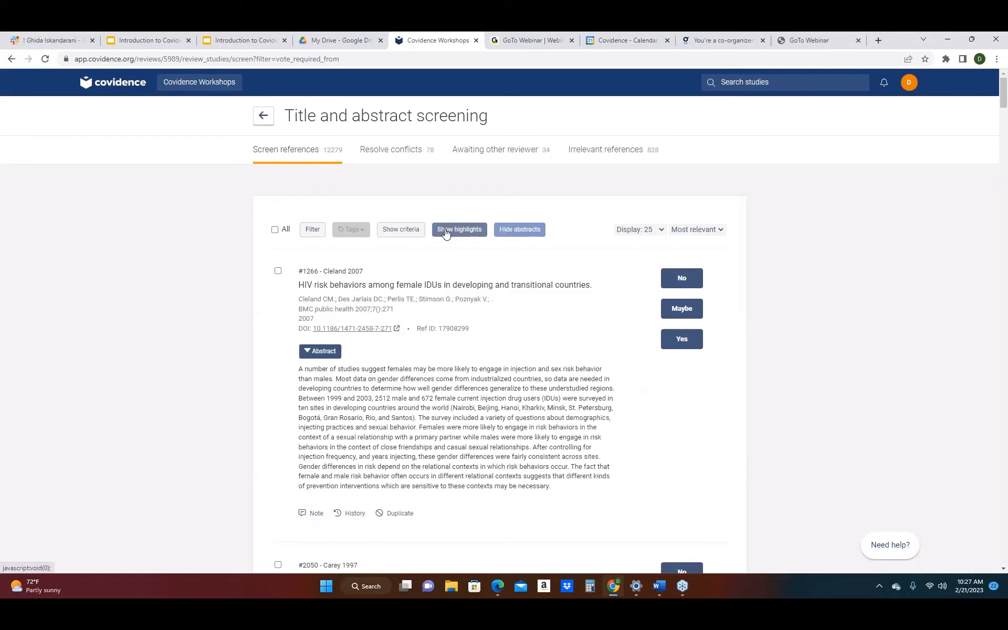
Show the keyword highlights again and look through the highlighted references in the screening list.
left_click(445, 233)
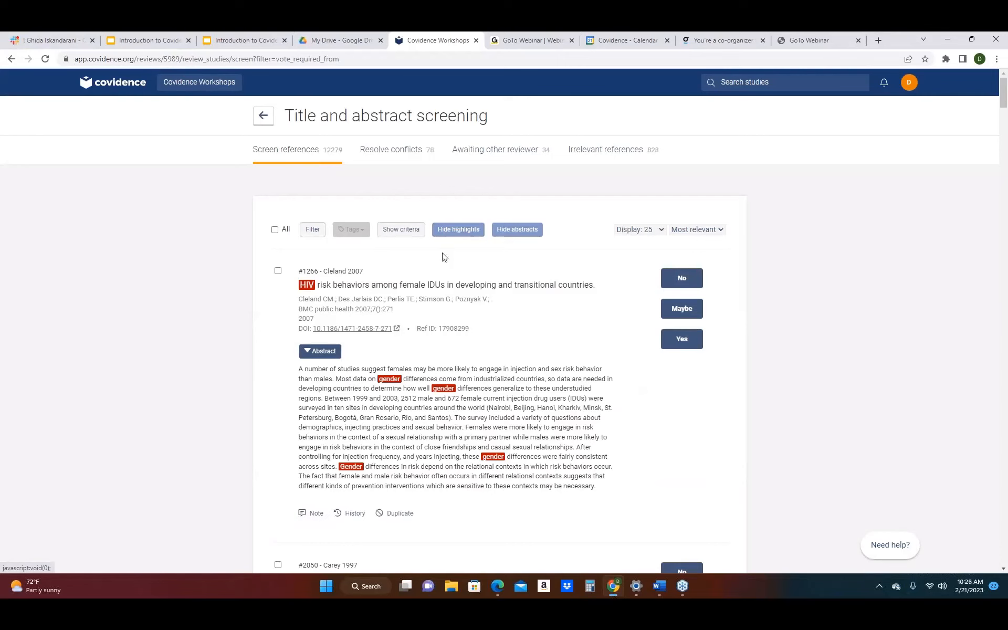
scroll(444, 256, "down", 1)
scroll(443, 257, "down", 15)
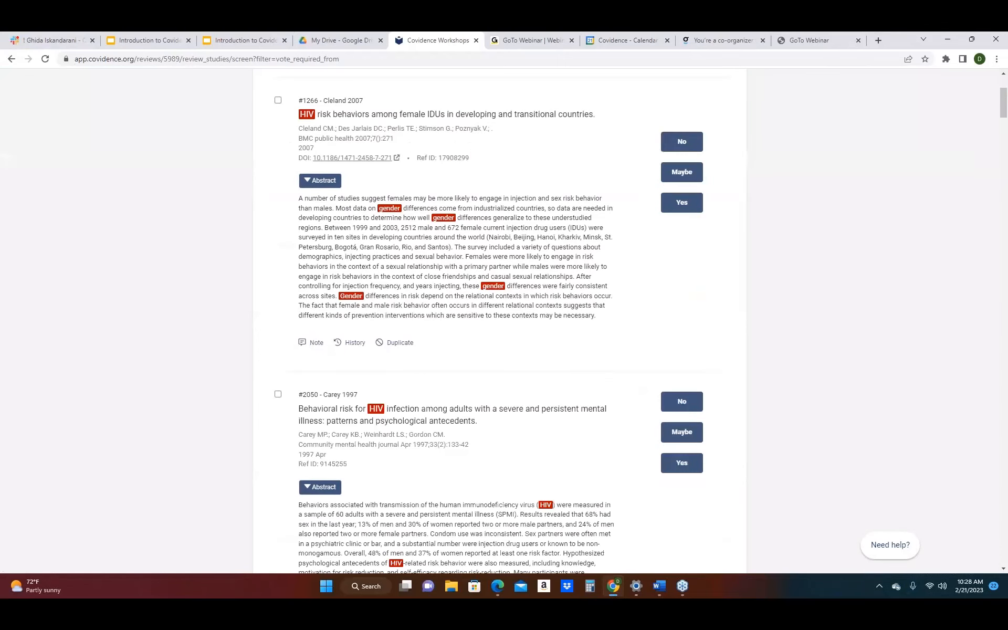
scroll(441, 256, "down", 5)
scroll(441, 255, "up", 10)
scroll(442, 256, "up", 5)
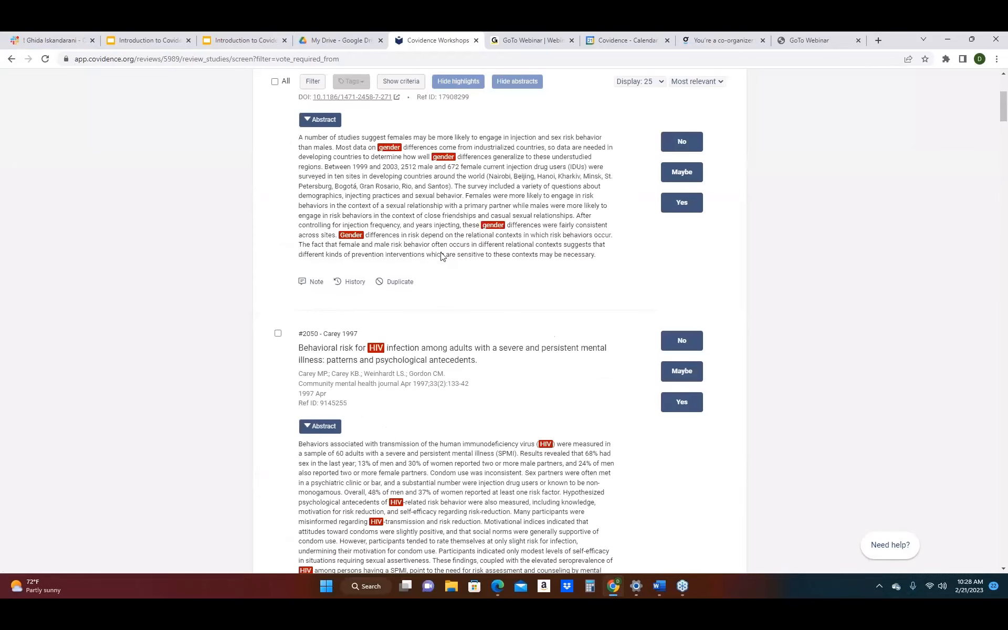
scroll(442, 256, "up", 5)
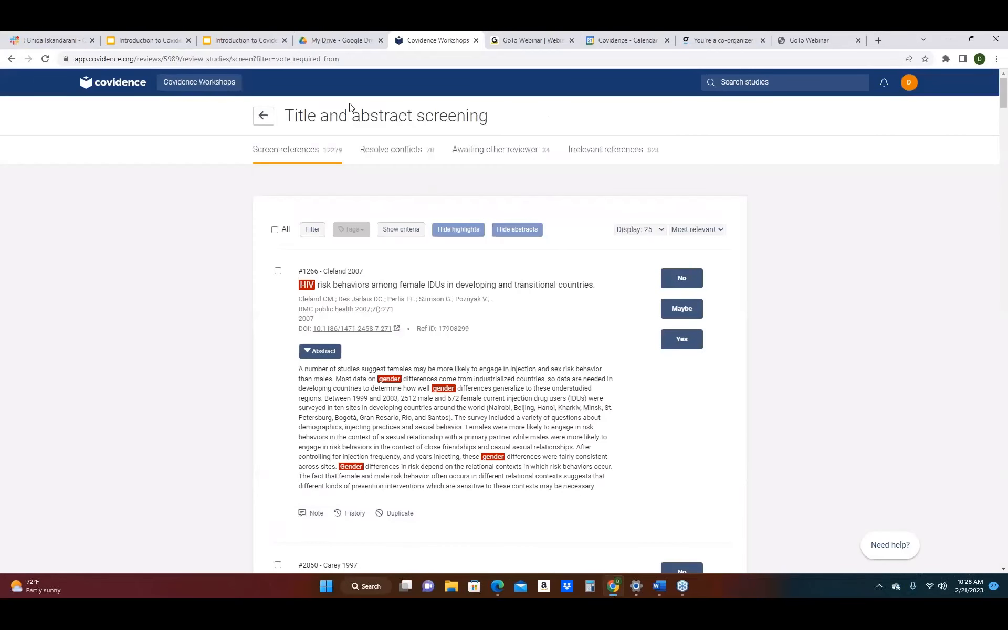
Check the inclusion and exclusion criteria, and vote No on reference #1266, Maybe on #2050 and Yes on #2078.
left_click(401, 234)
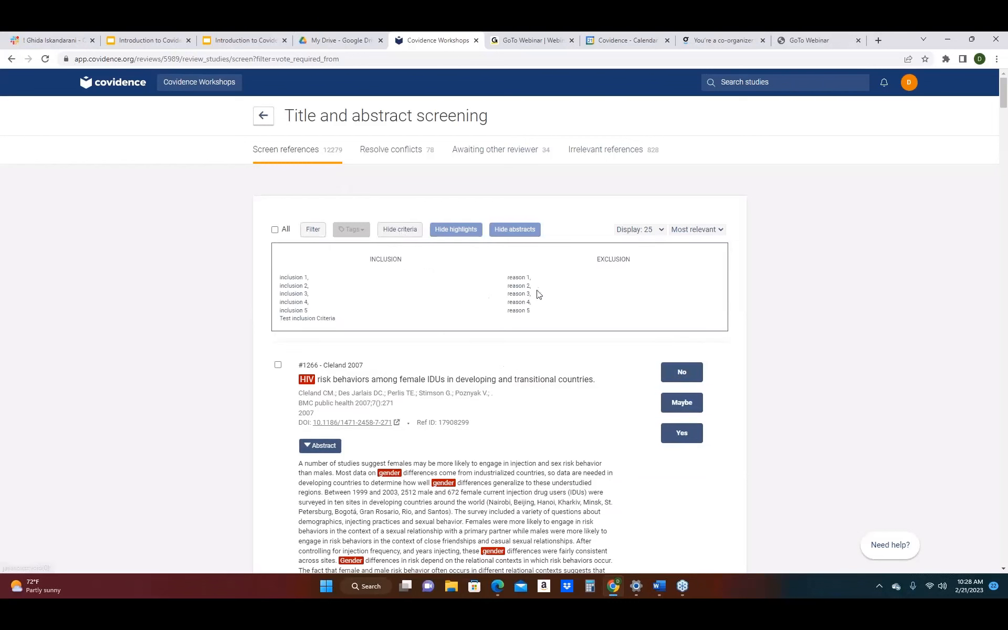
left_click(393, 231)
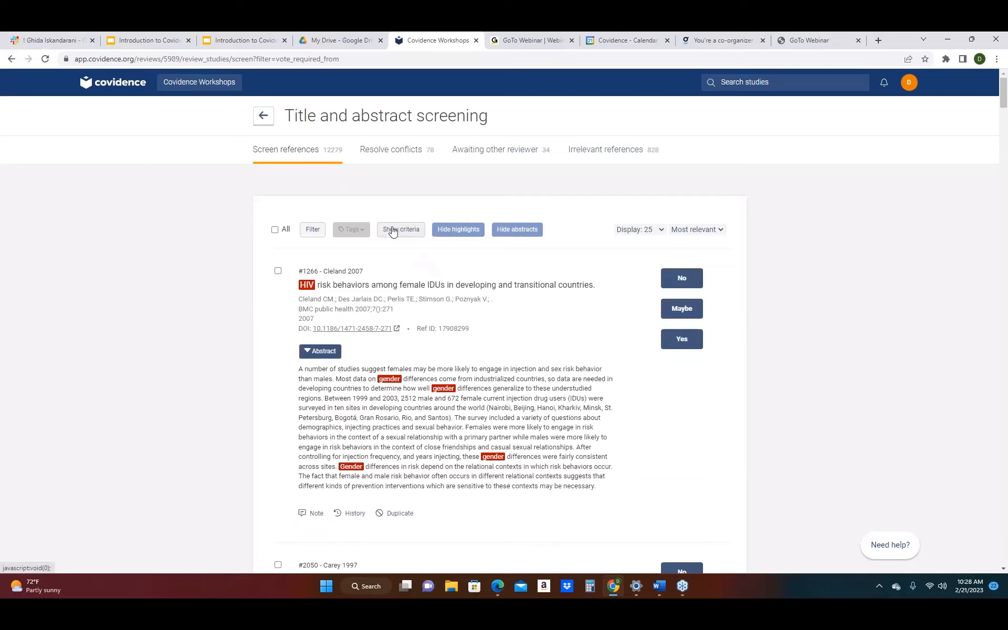
left_click(689, 277)
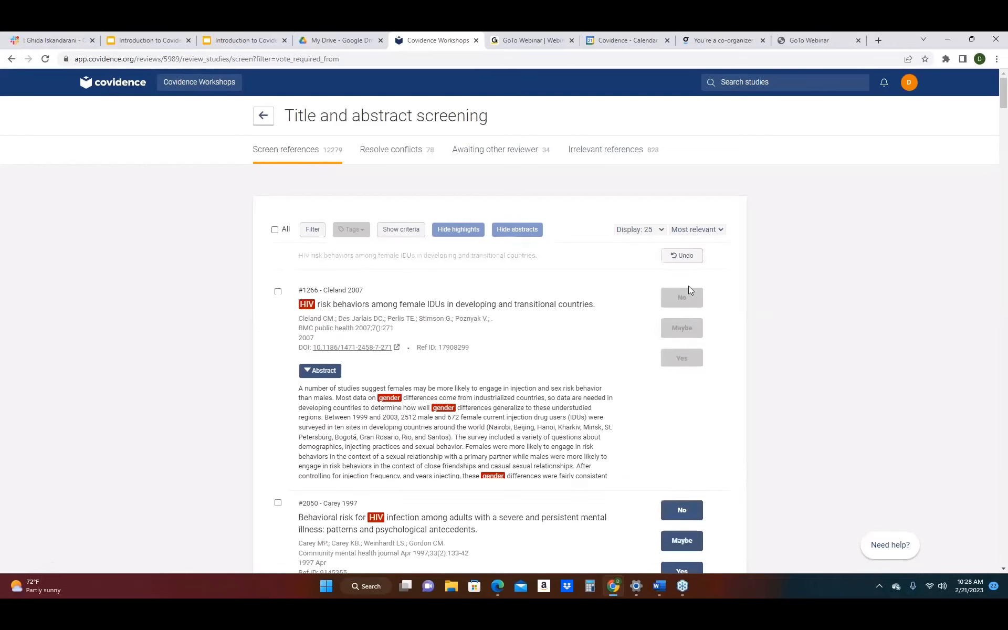
left_click(683, 336)
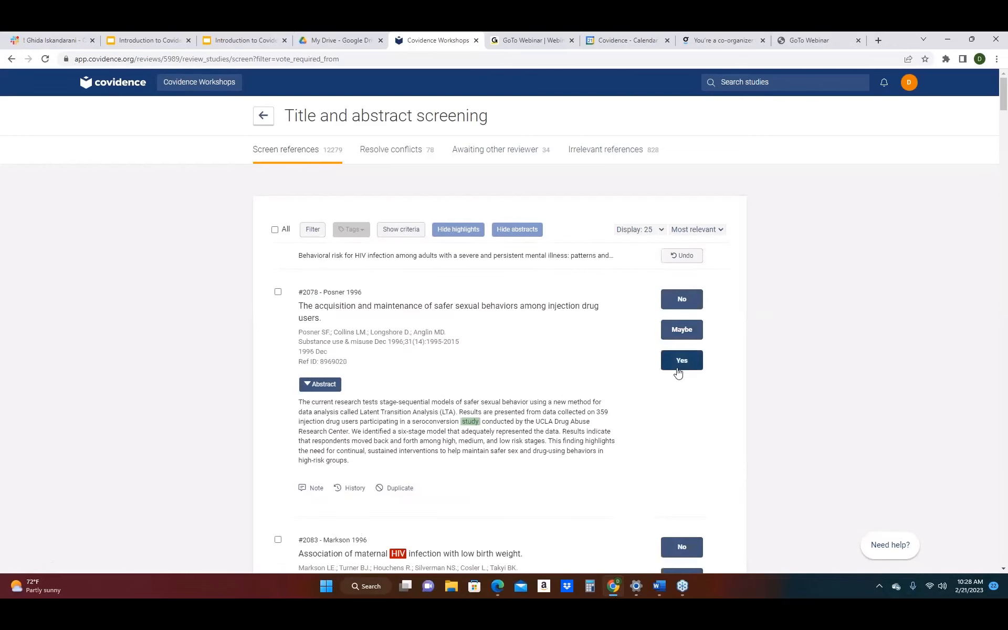
left_click(678, 369)
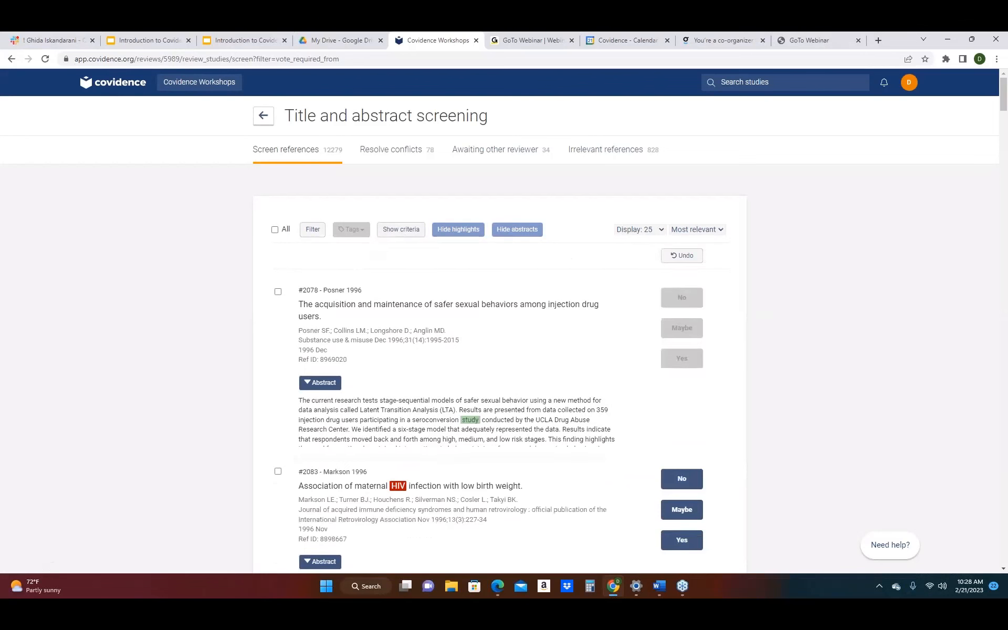
left_click(394, 231)
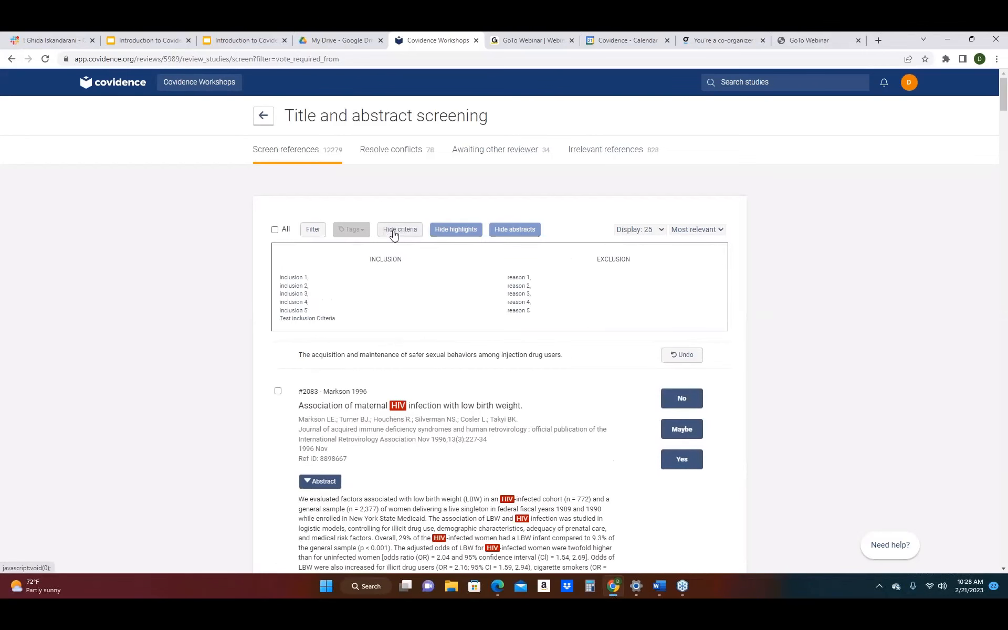
left_click(394, 231)
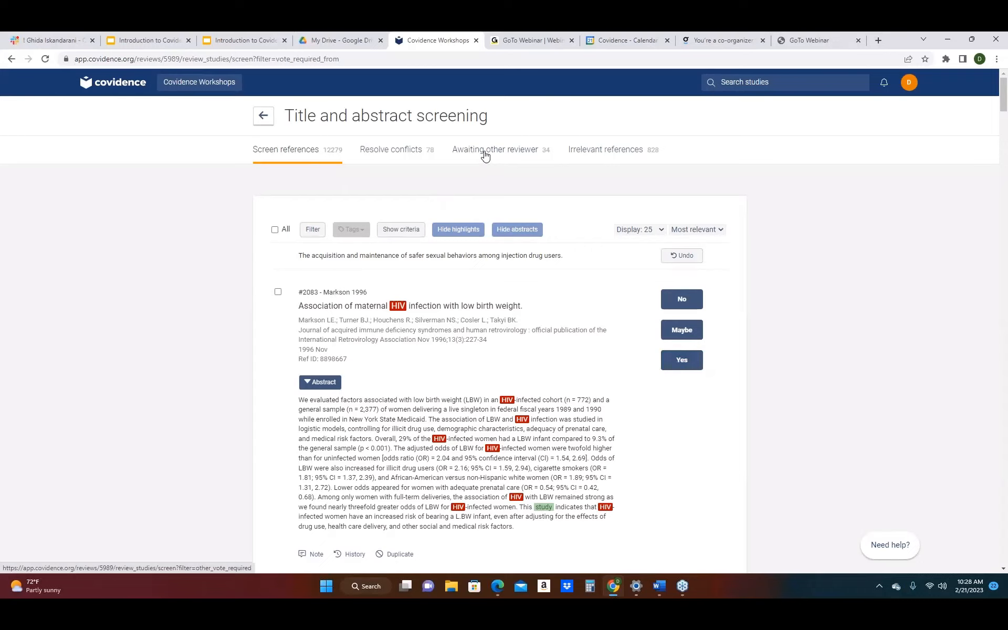
Change the vote on reference #11881, which is awaiting another reviewer, to maybe, and view the irrelevant references.
left_click(485, 153)
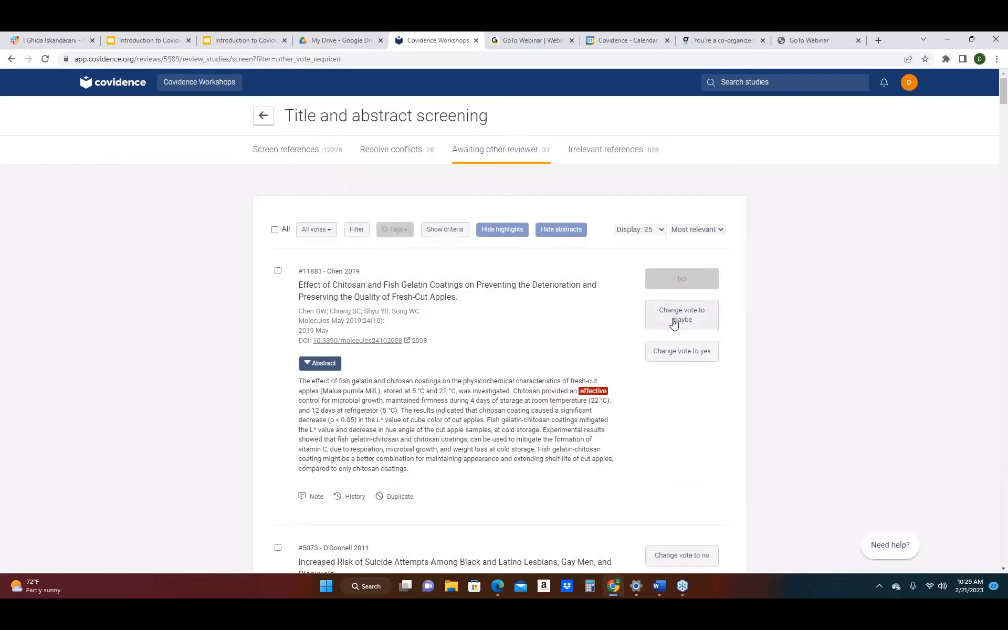
left_click(674, 324)
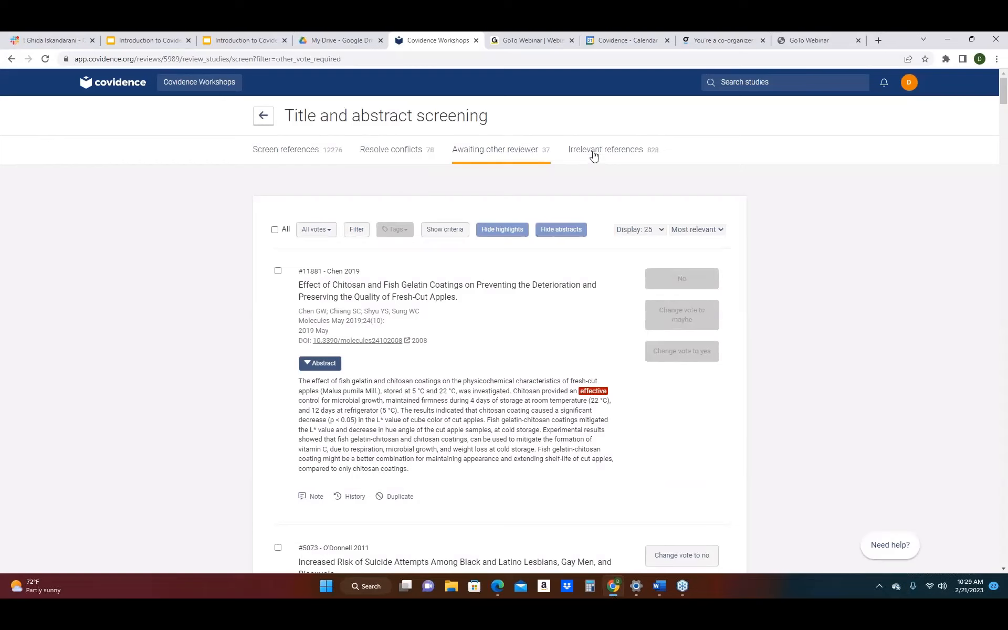
left_click(593, 152)
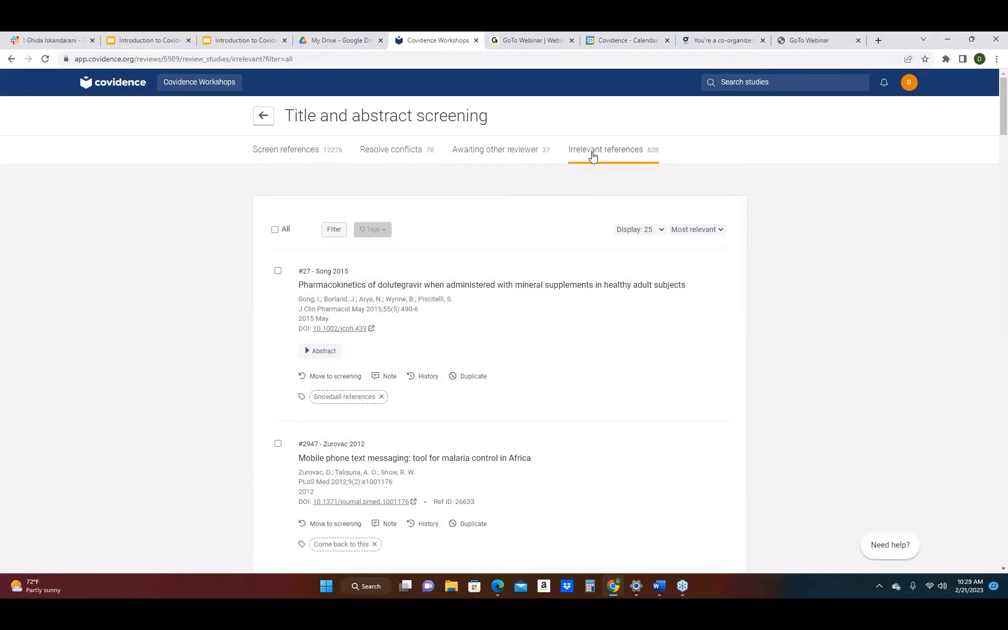
Return to title and abstract screening through the review summary and look through the conflicts to resolve.
left_click(263, 116)
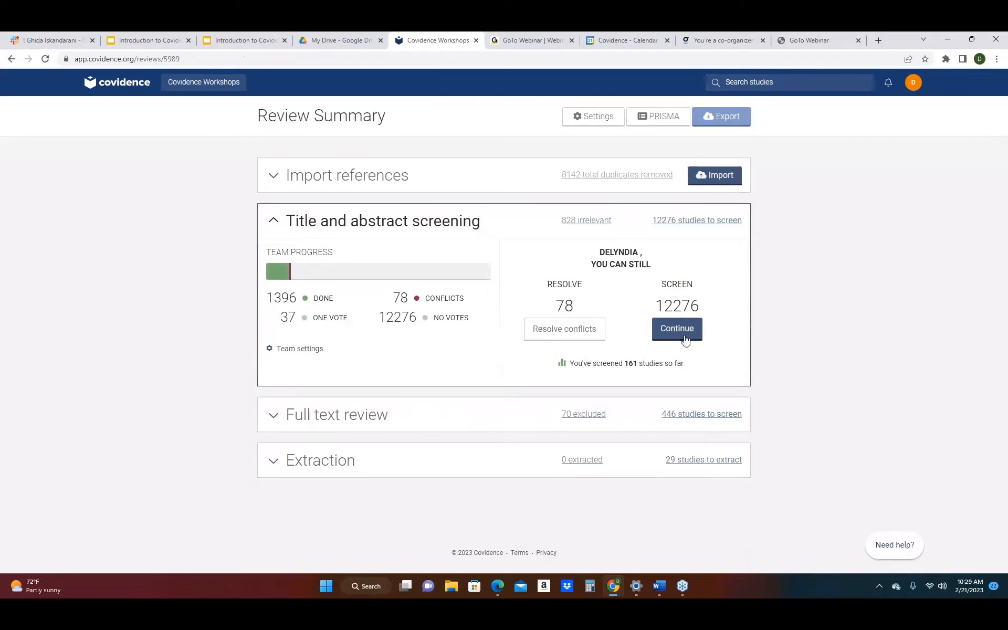
left_click(682, 336)
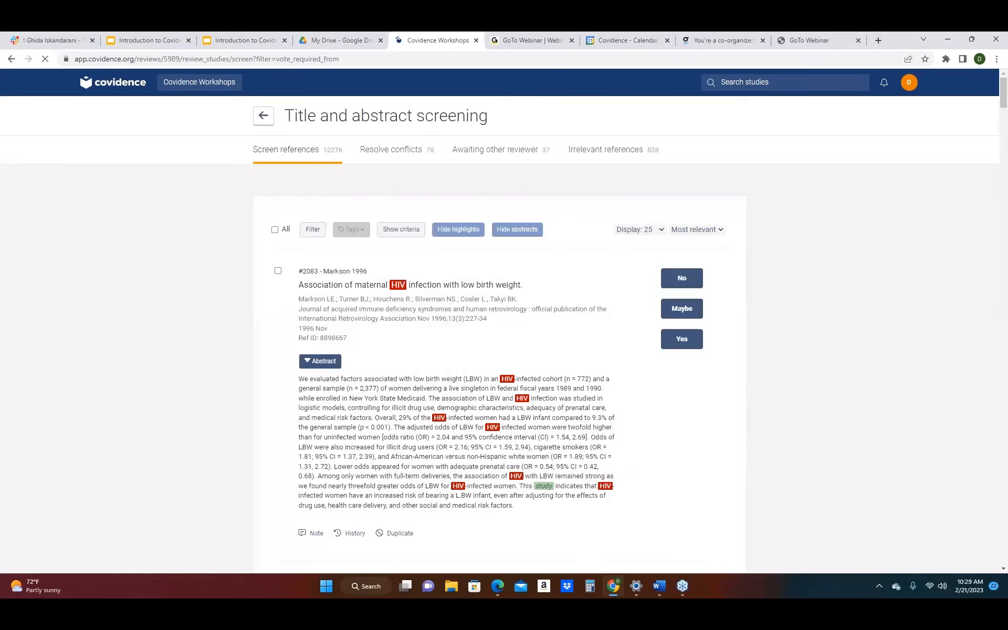
left_click(382, 154)
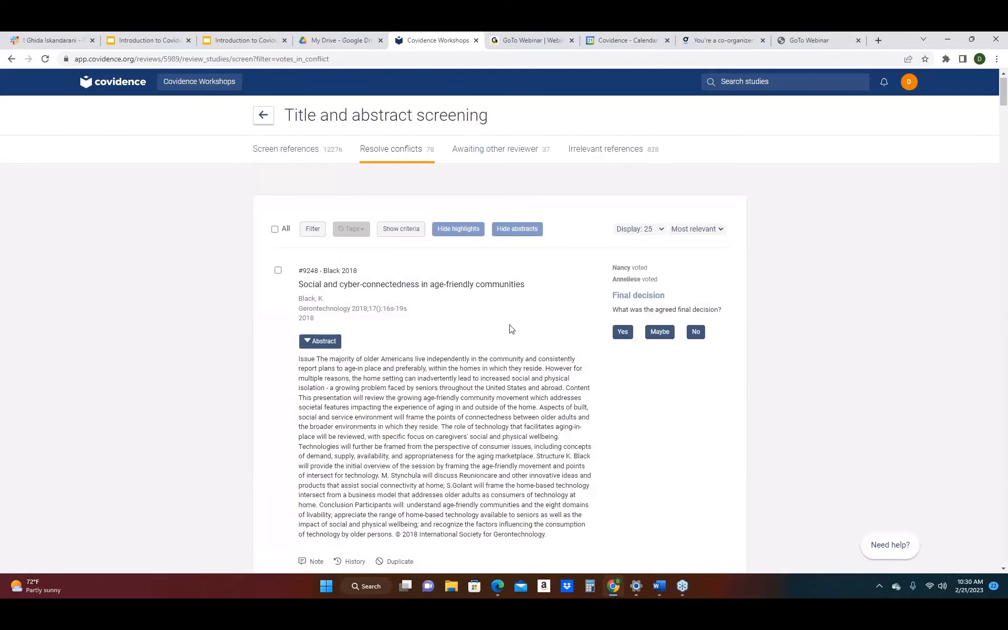
scroll(605, 296, "down", 2)
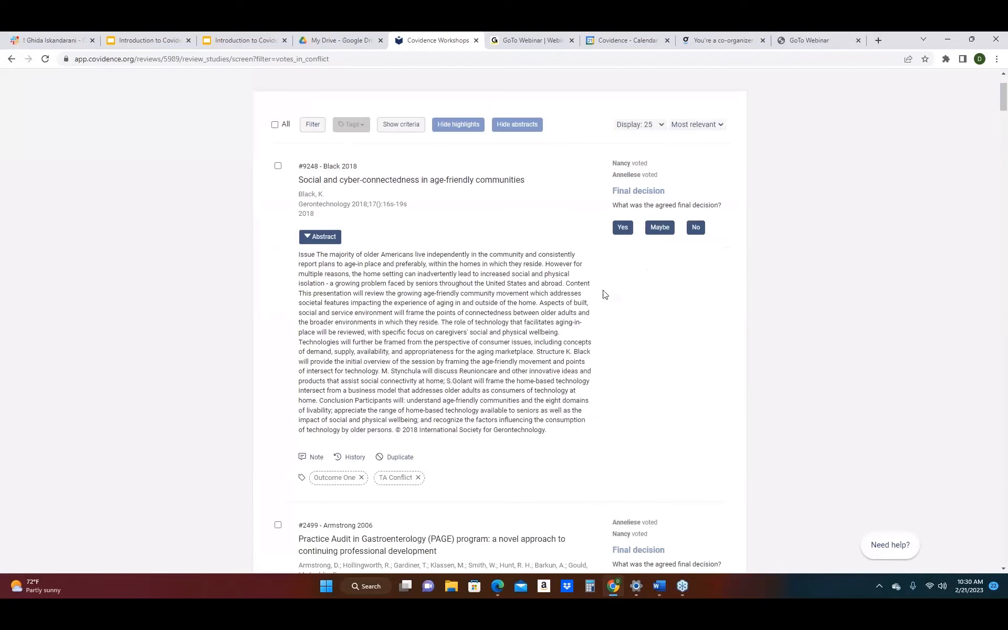
scroll(603, 293, "down", 6)
scroll(604, 293, "up", 8)
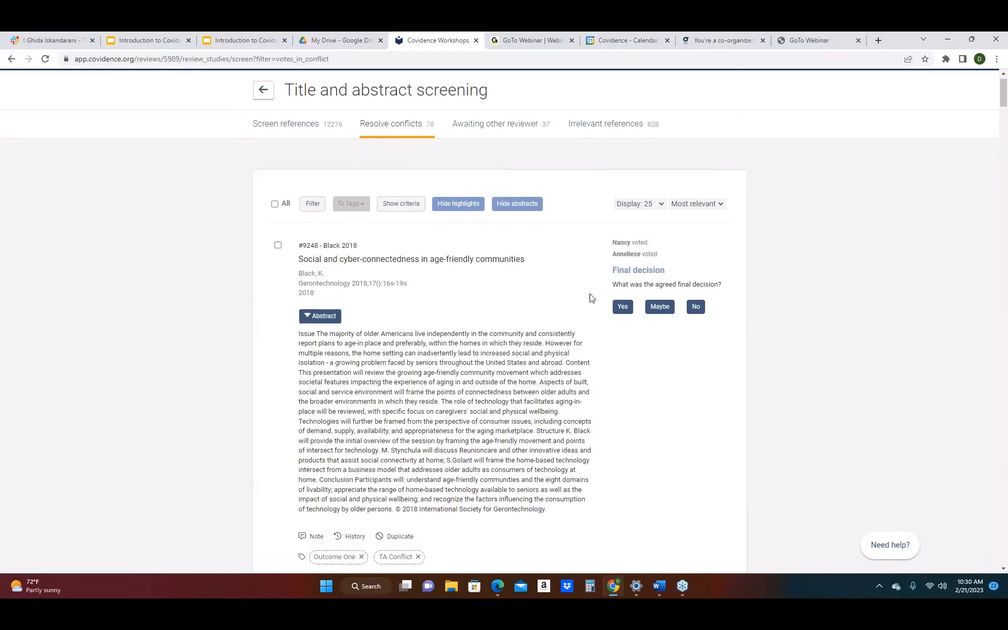
View the sort options of the conflicts list, and tag reference #9248 with TA Conflict.
left_click(716, 204)
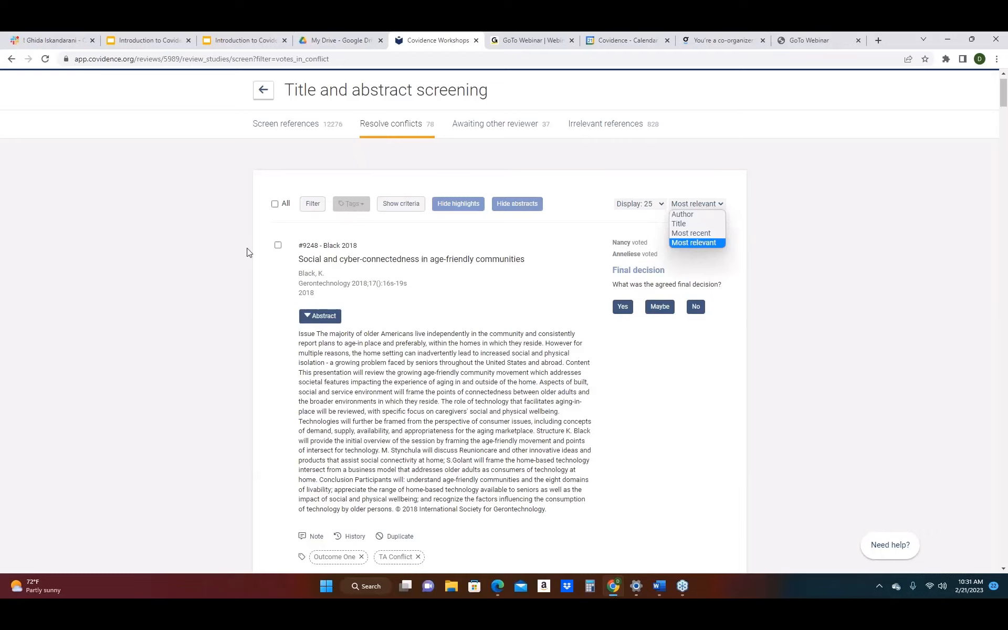
left_click(281, 248)
left_click(281, 248)
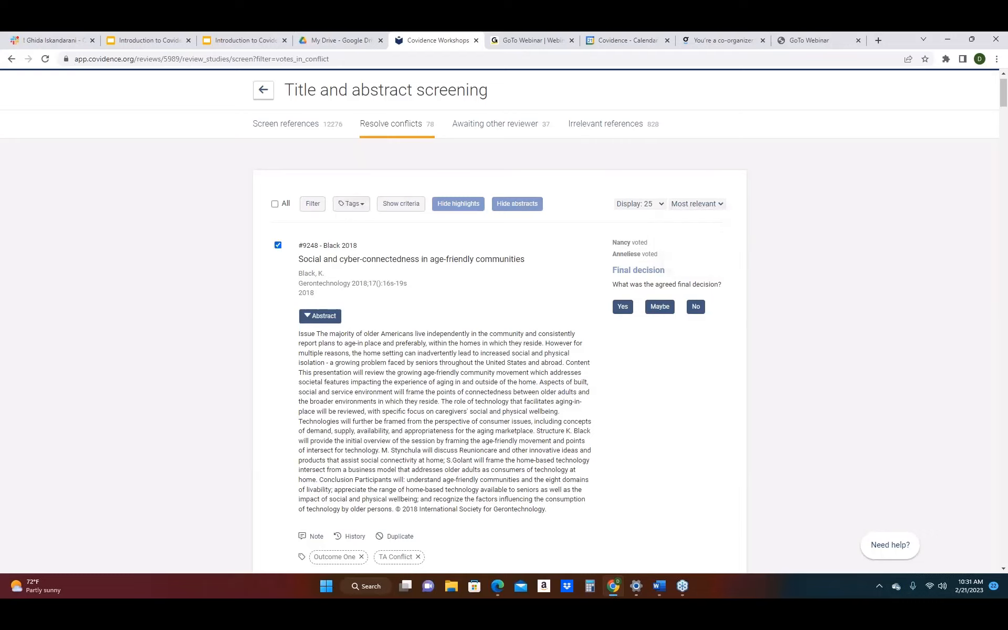
left_click(356, 212)
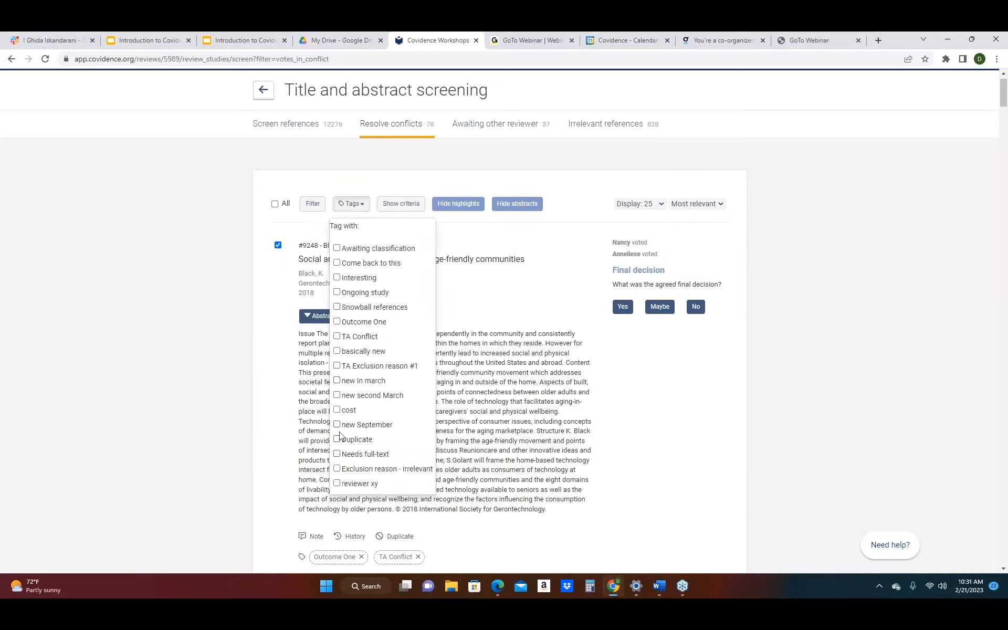
left_click(337, 337)
left_click(470, 315)
Select all listed conflict references, show the filter options, and tag the selection with TA Conflict.
left_click(288, 206)
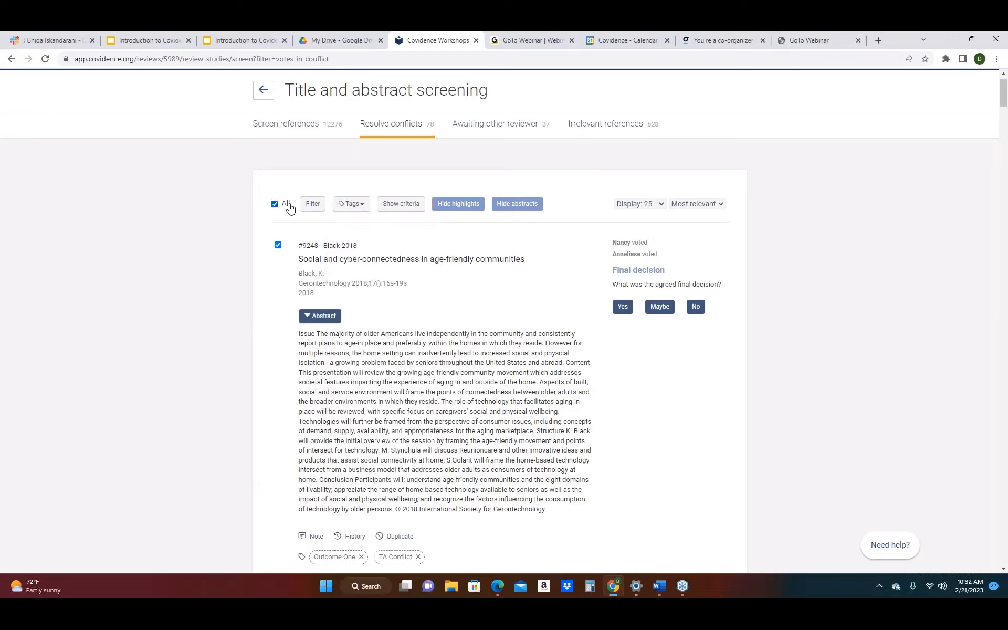
left_click(313, 205)
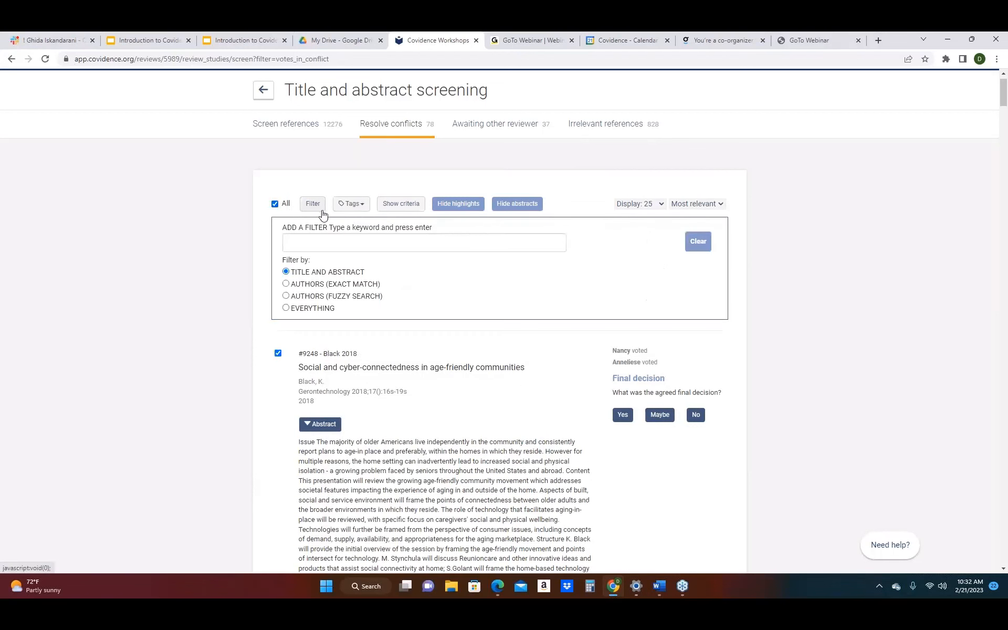
left_click(360, 210)
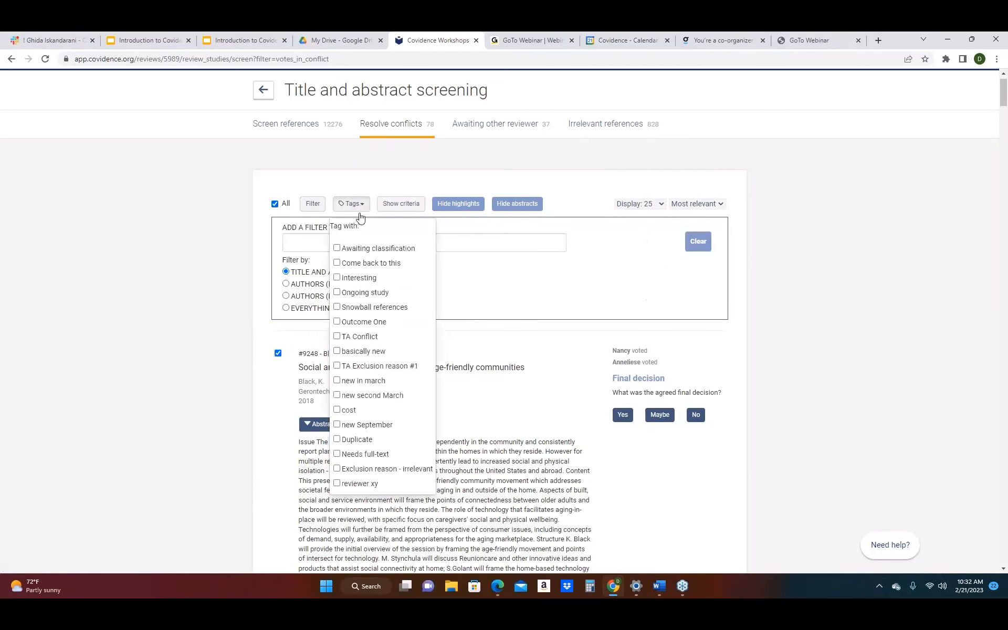
left_click(357, 337)
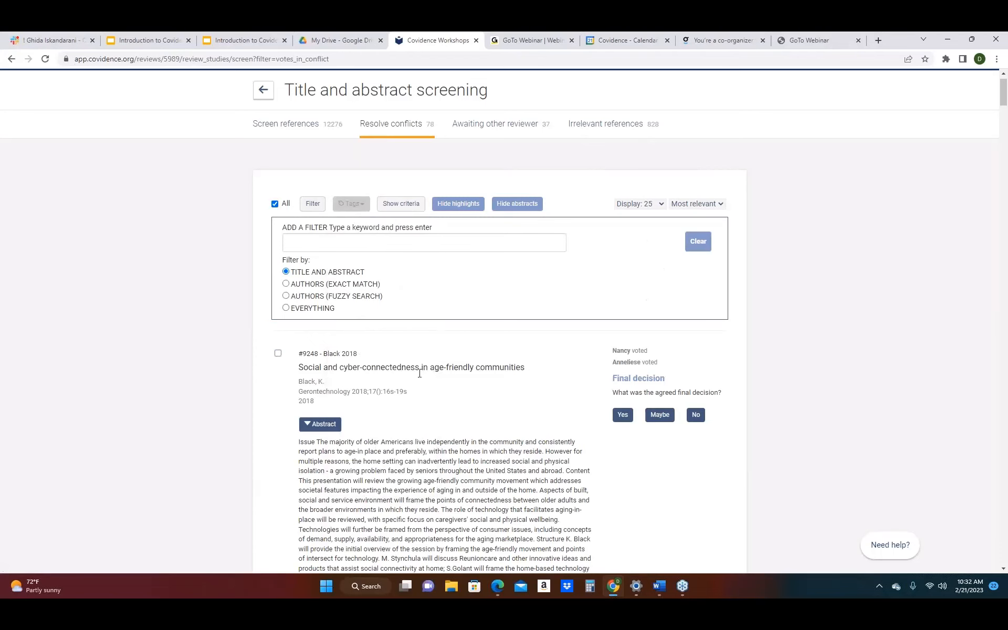
Check the tags down the conflicts list and remove the TA Conflict tag from reference #2499.
scroll(419, 372, "down", 5)
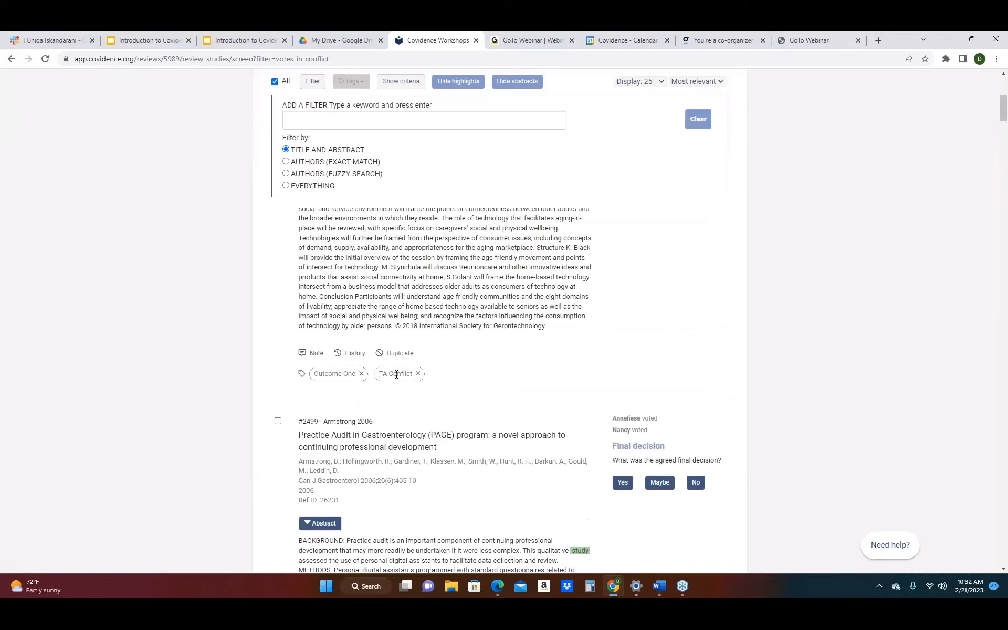
scroll(385, 376, "up", 10)
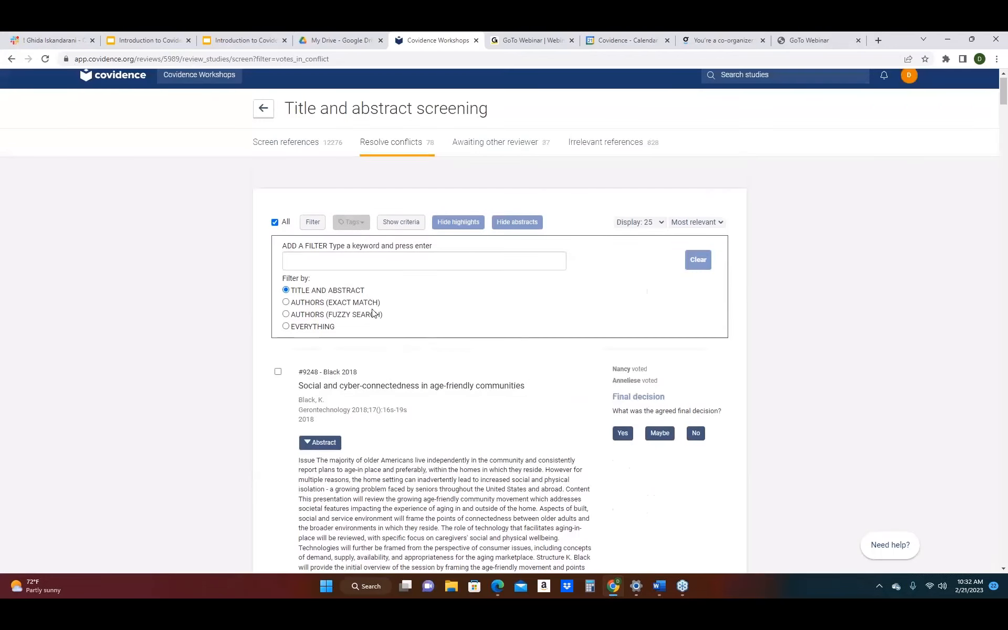
scroll(397, 295, "down", 6)
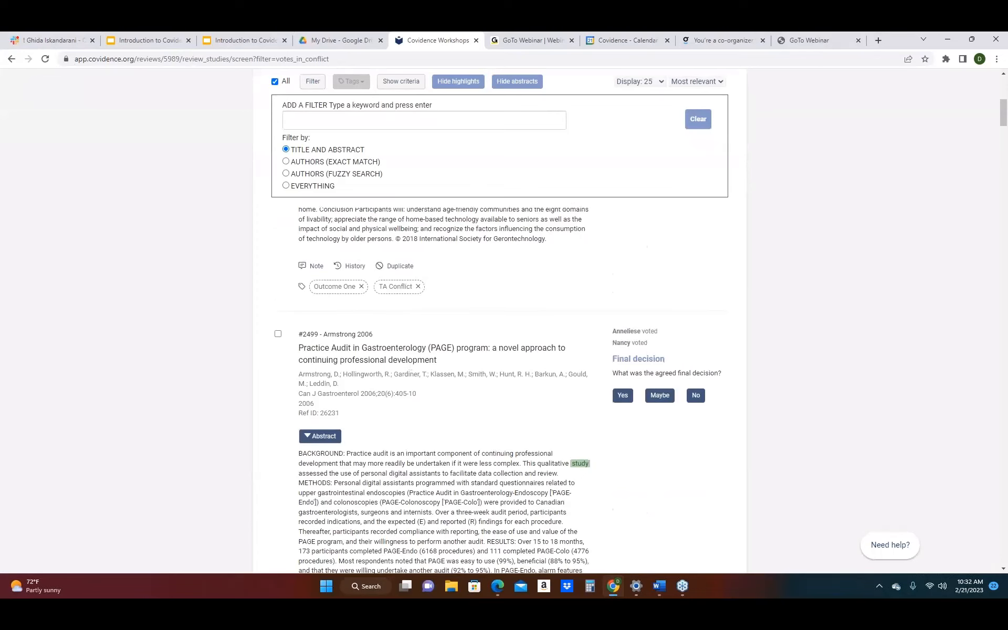
scroll(408, 345, "down", 8)
scroll(403, 407, "down", 4)
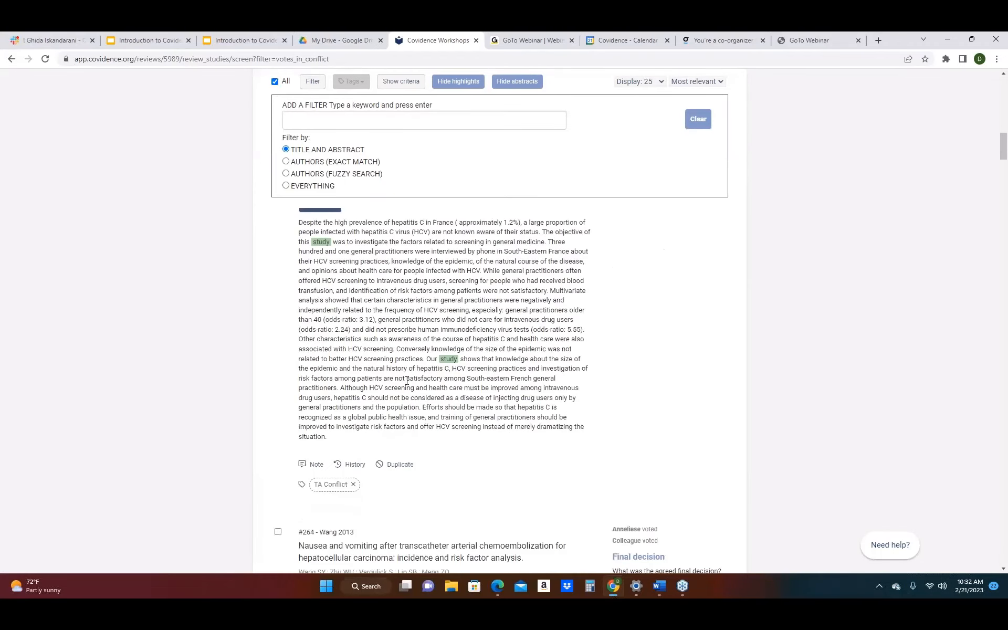
scroll(404, 407, "down", 10)
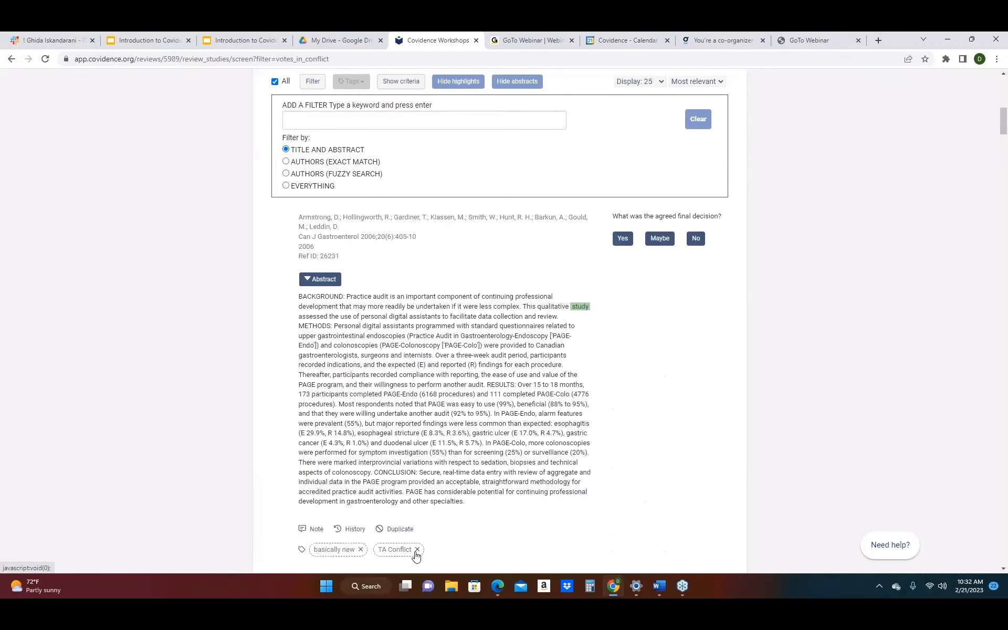
left_click(416, 550)
scroll(416, 523, "up", 8)
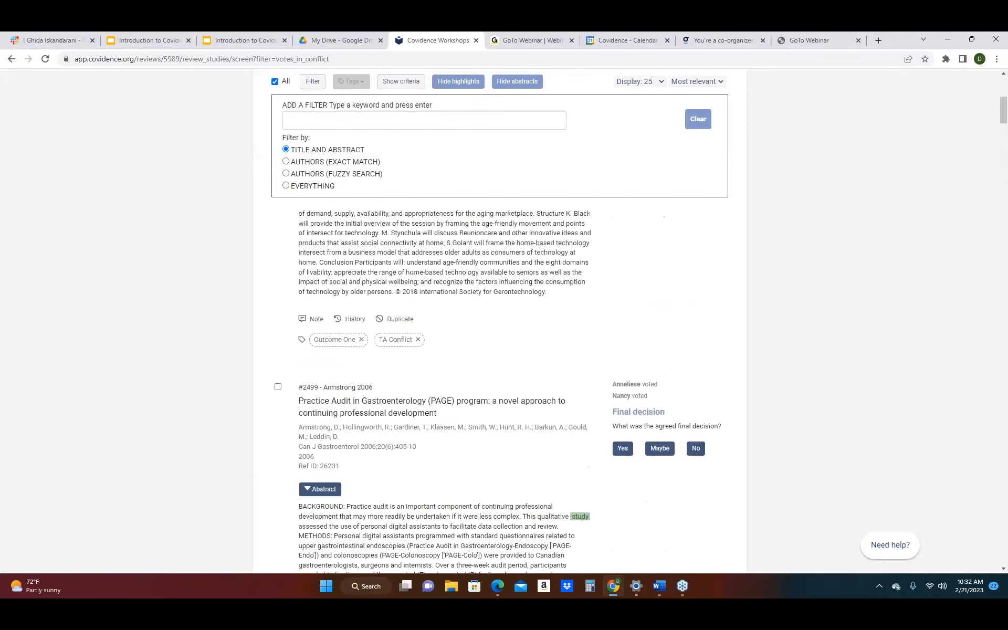
scroll(397, 502, "up", 3)
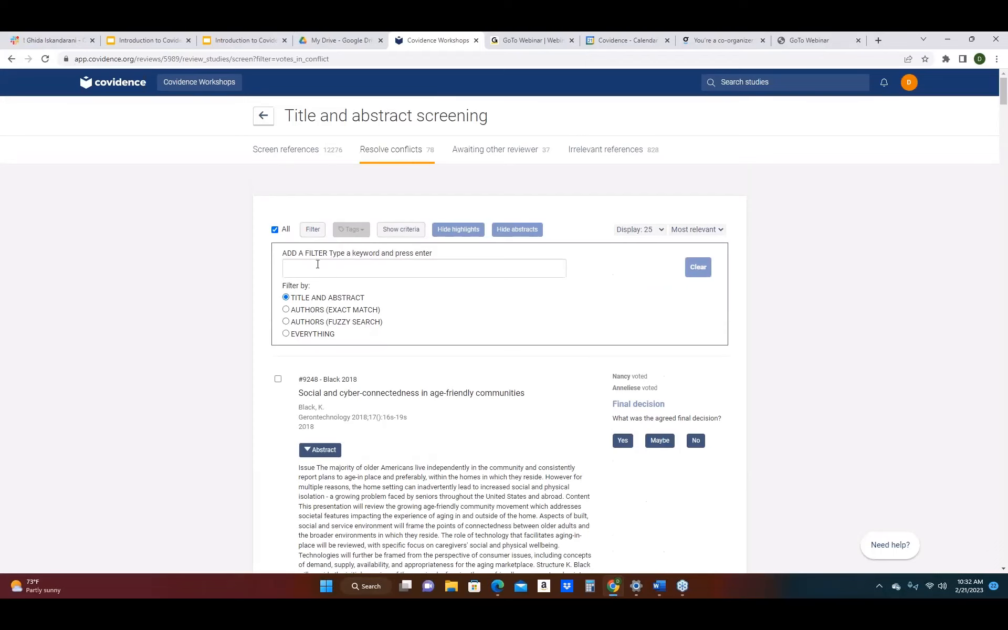
Add the note "test" to reference #9248 in the conflicts list and close its notes.
scroll(313, 294, "down", 3)
scroll(313, 315, "down", 3)
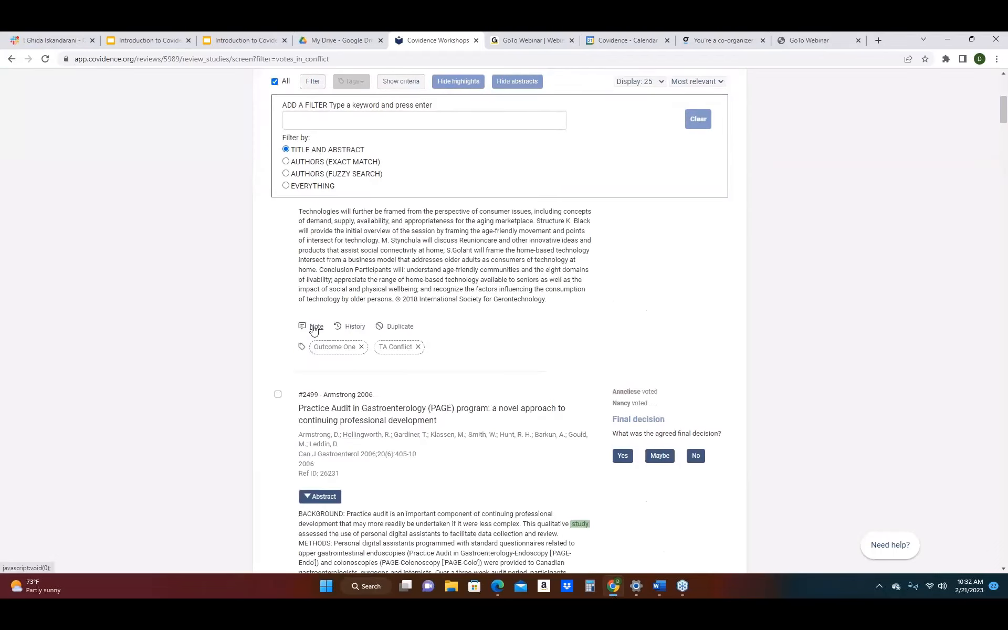
left_click(314, 328)
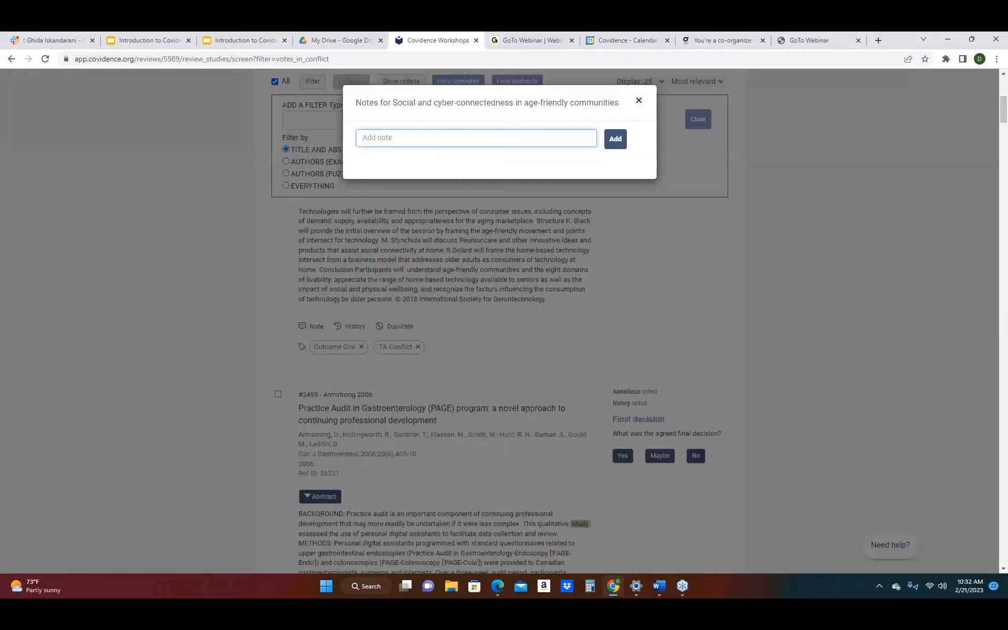
type("tesr")
key("BackSpace")
type("t")
left_click(617, 141)
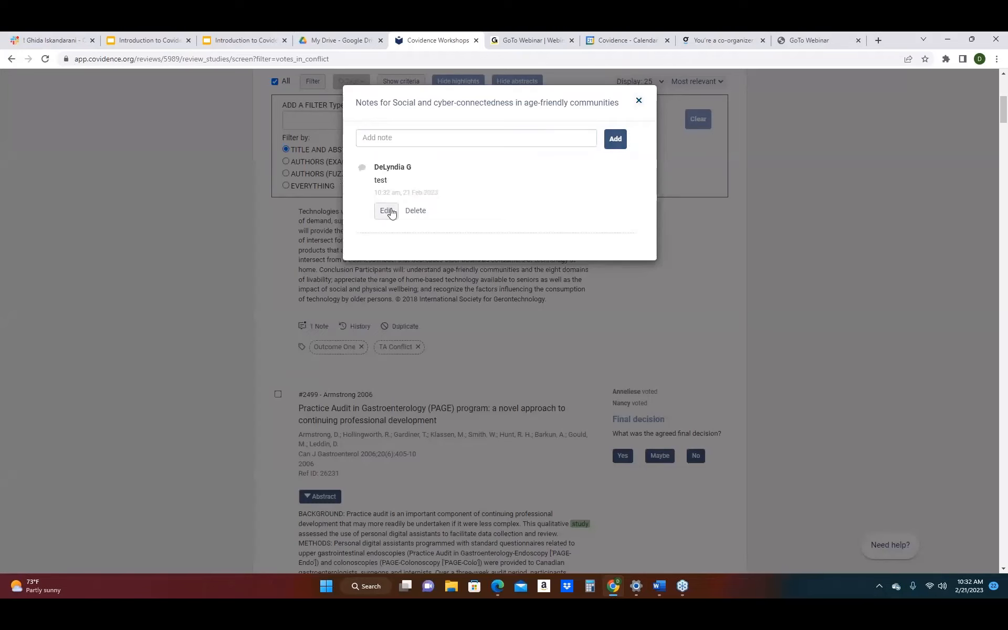
left_click(638, 102)
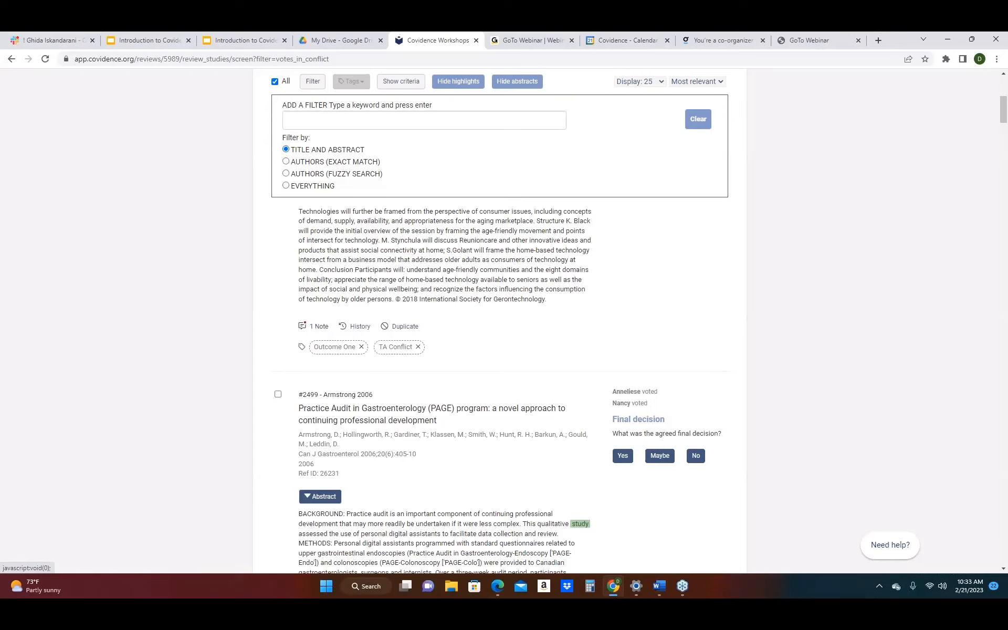
Return to the review summary and continue to the title and abstract references still to screen.
scroll(445, 315, "up", 2)
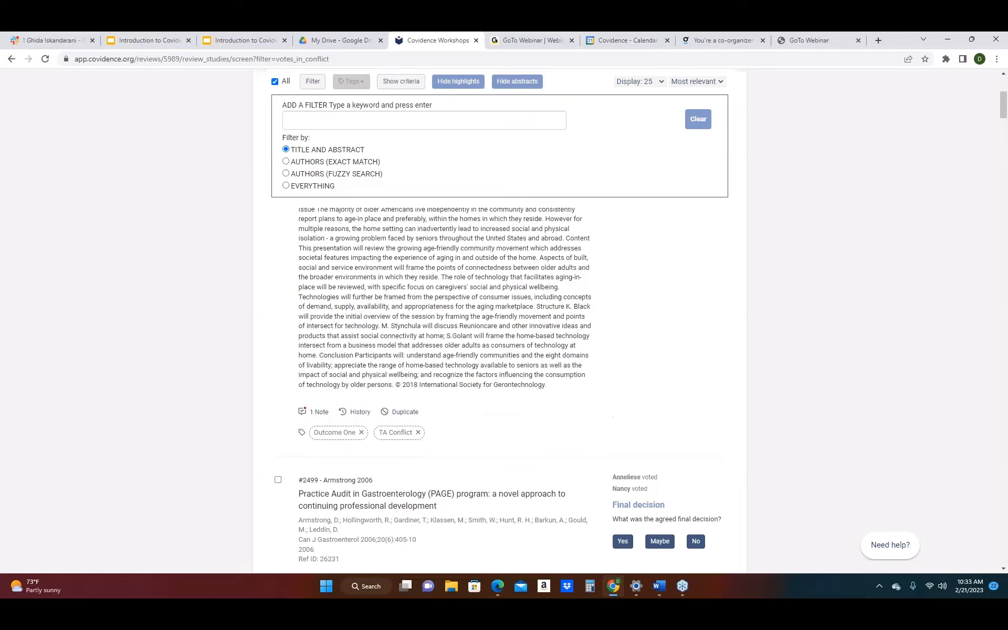
scroll(320, 171, "up", 5)
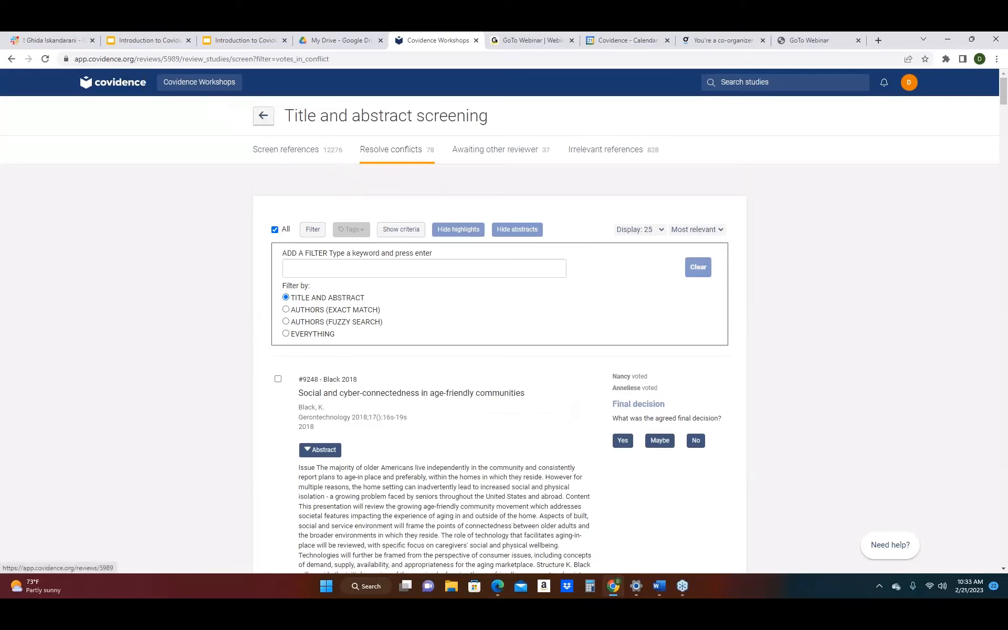
left_click(264, 117)
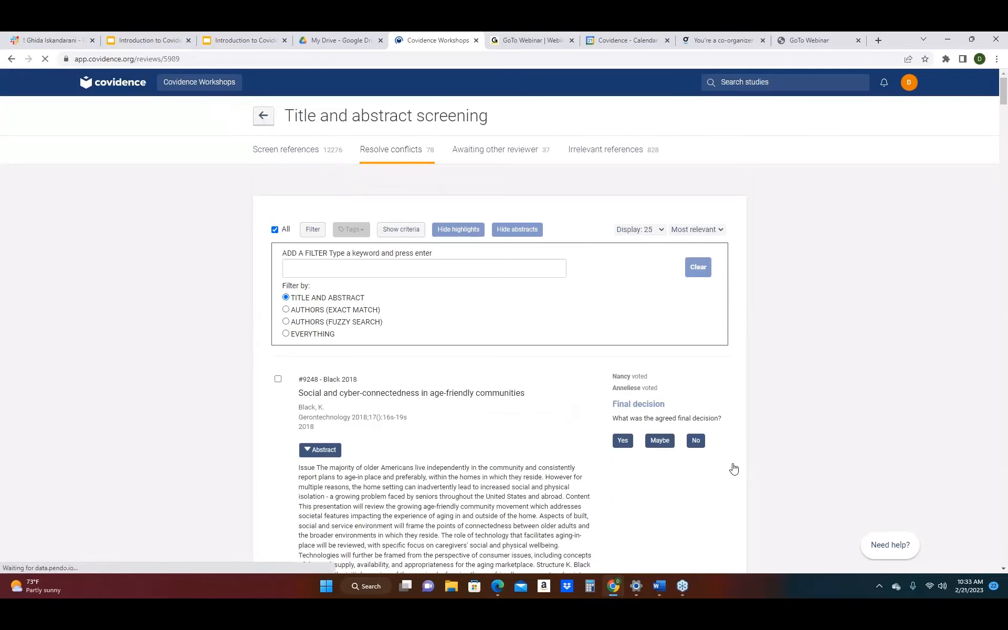
scroll(734, 467, "down", 1)
scroll(734, 466, "down", 2)
scroll(720, 452, "up", 3)
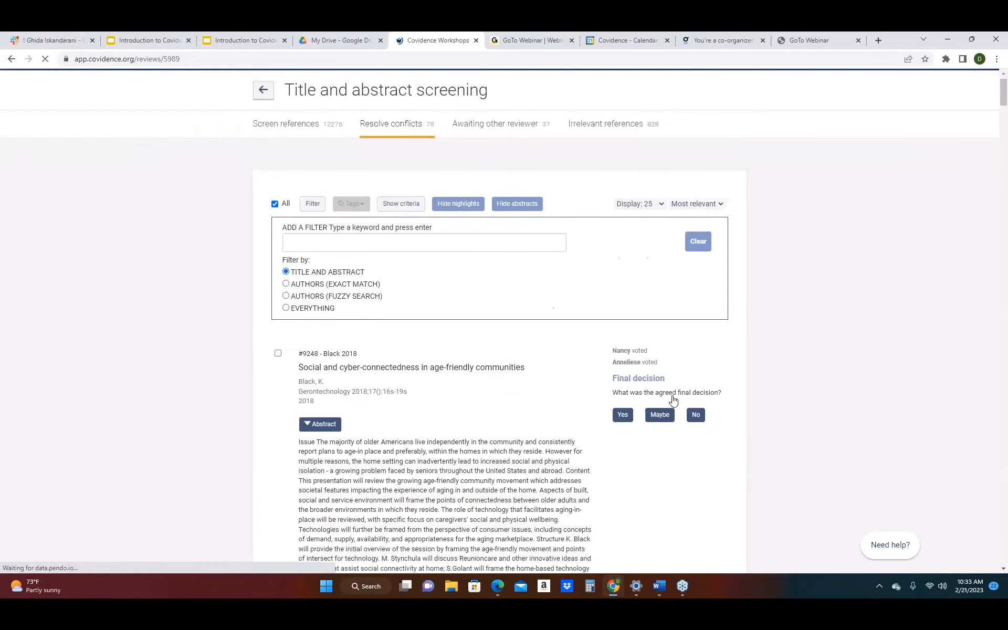
left_click(681, 338)
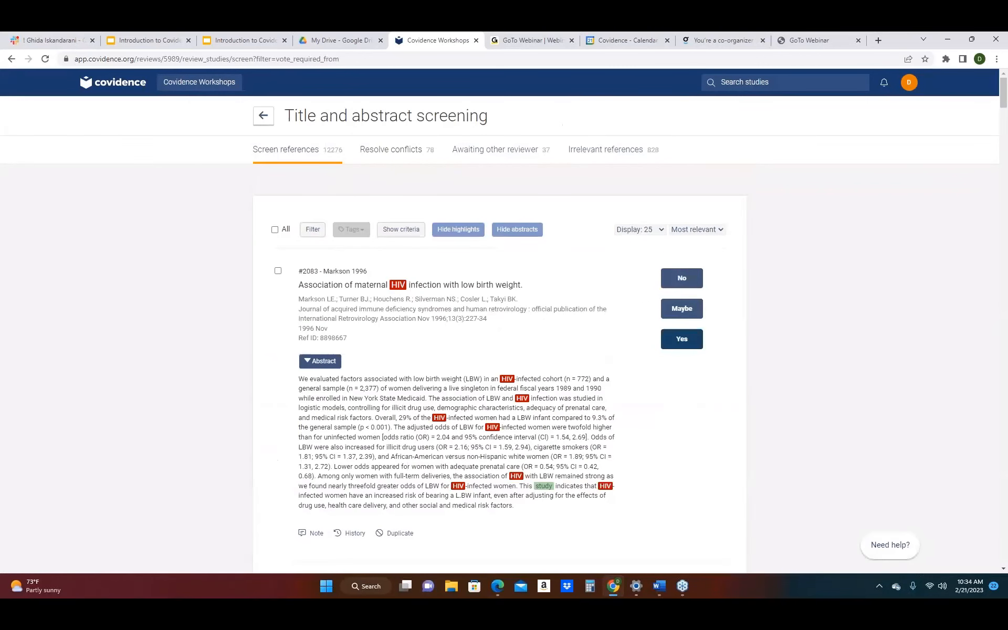
Try to vote No on reference #2083, view the references awaiting another reviewer, and return to the screening list.
left_click(681, 278)
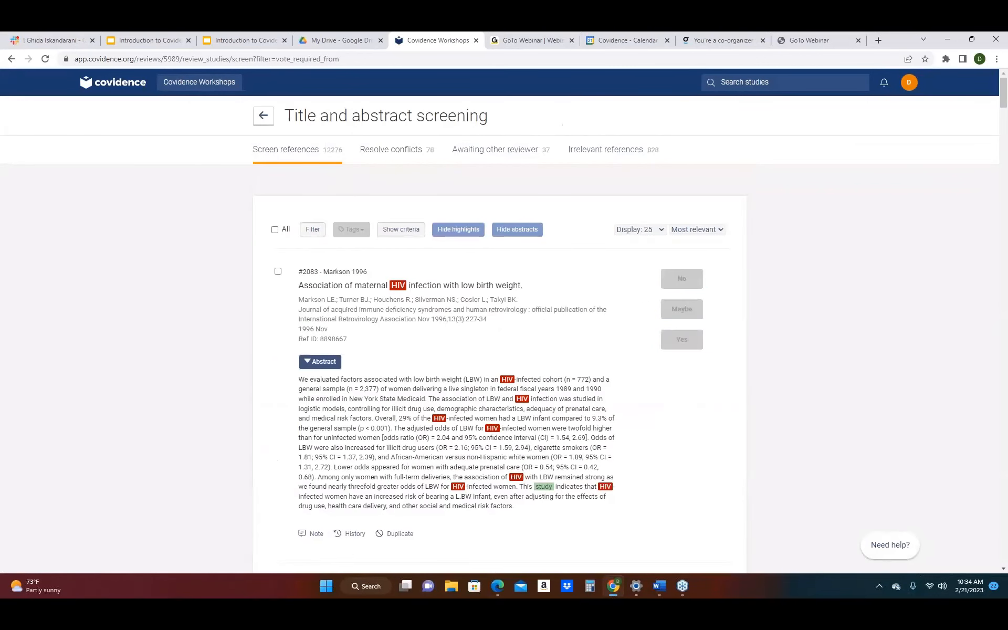
left_click(682, 256)
left_click(686, 269)
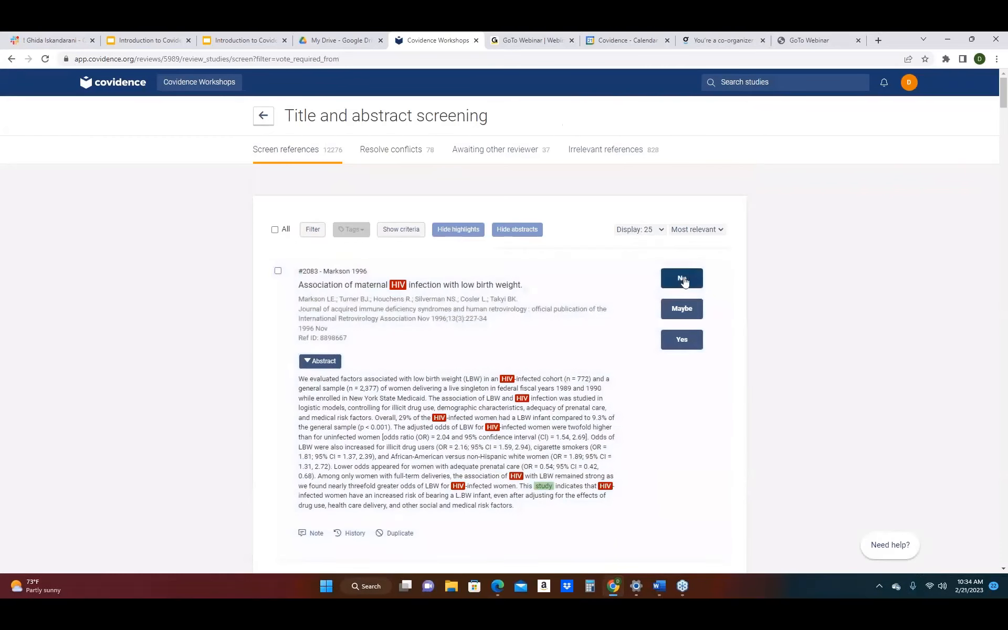
left_click(684, 256)
left_click(486, 152)
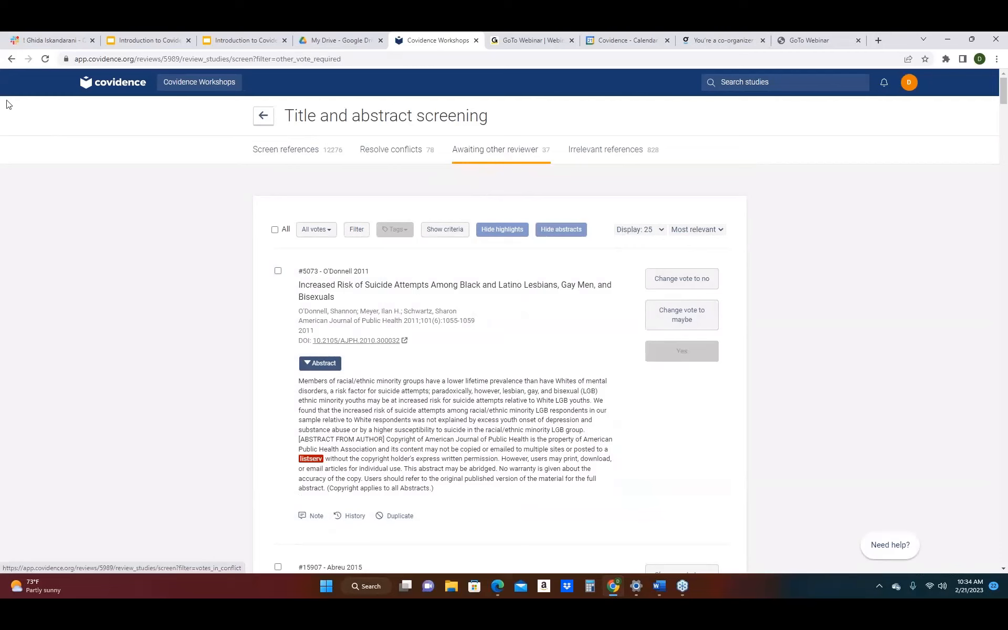
left_click(14, 60)
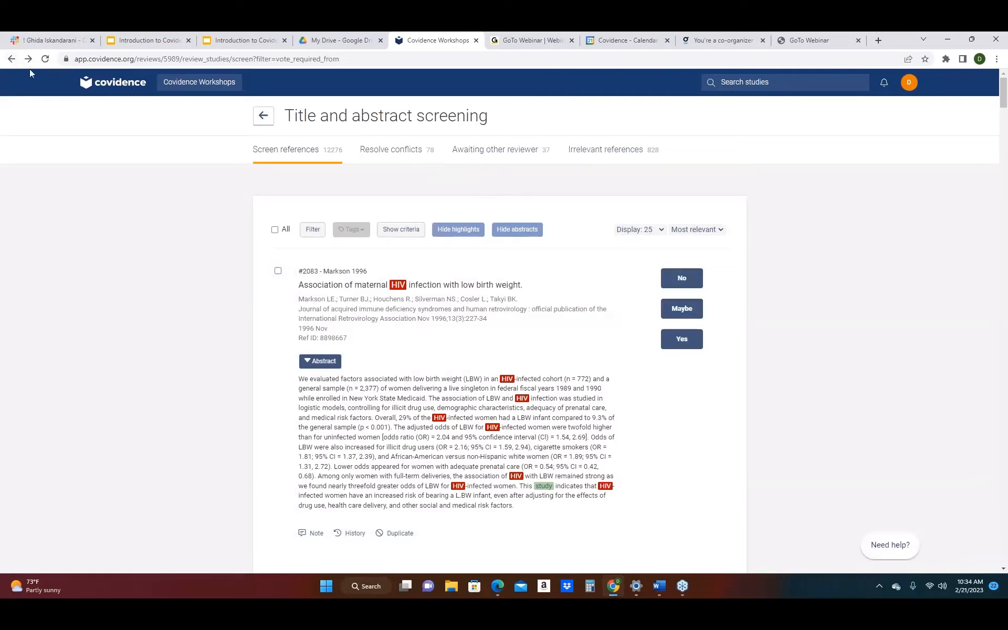
Return to the review summary, expand Full text review, and continue to its references to screen.
left_click(260, 120)
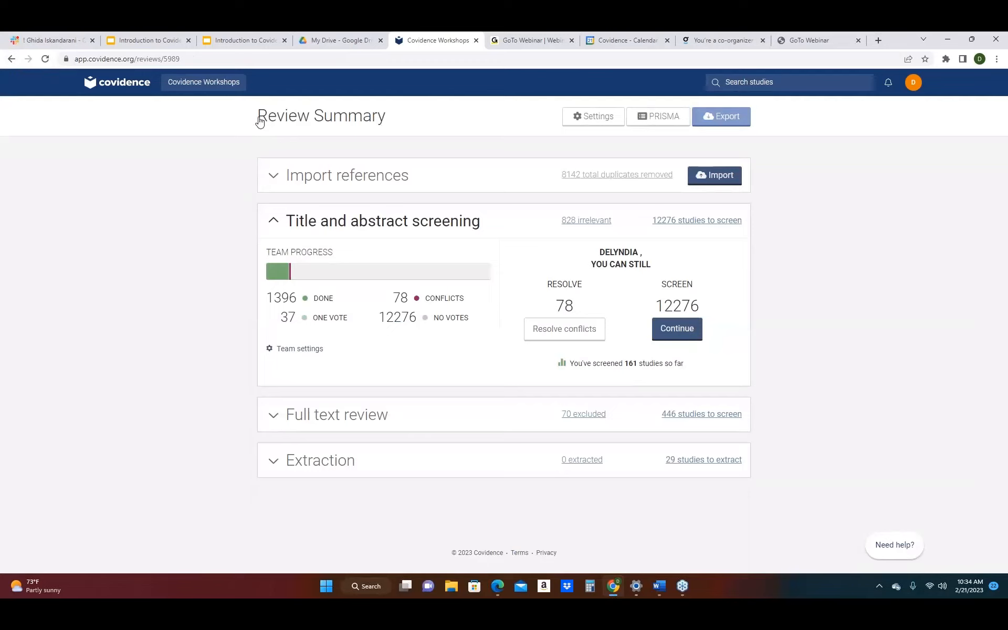
left_click(418, 433)
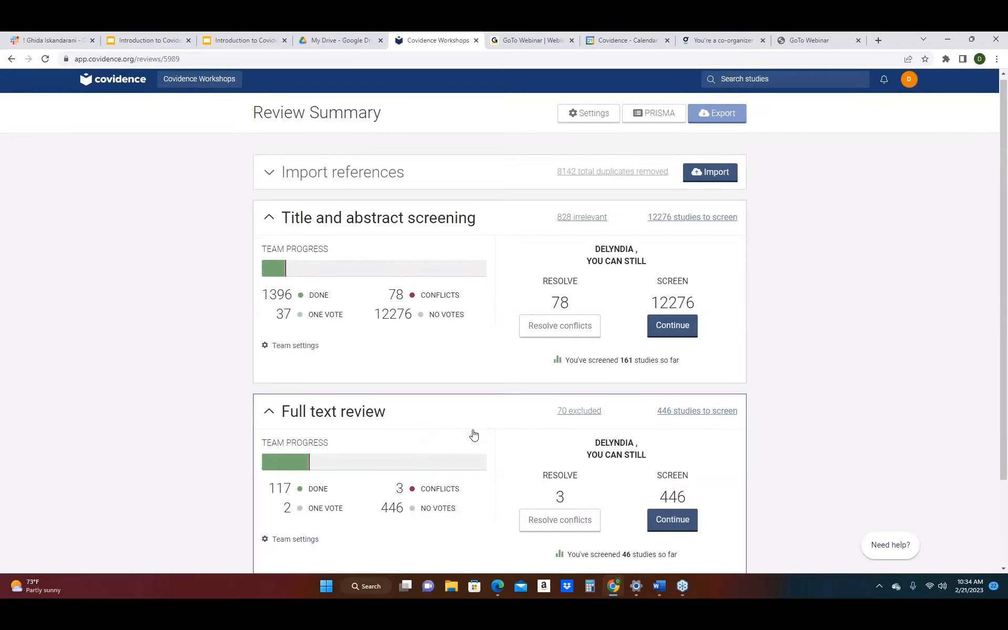
scroll(473, 436, "down", 2)
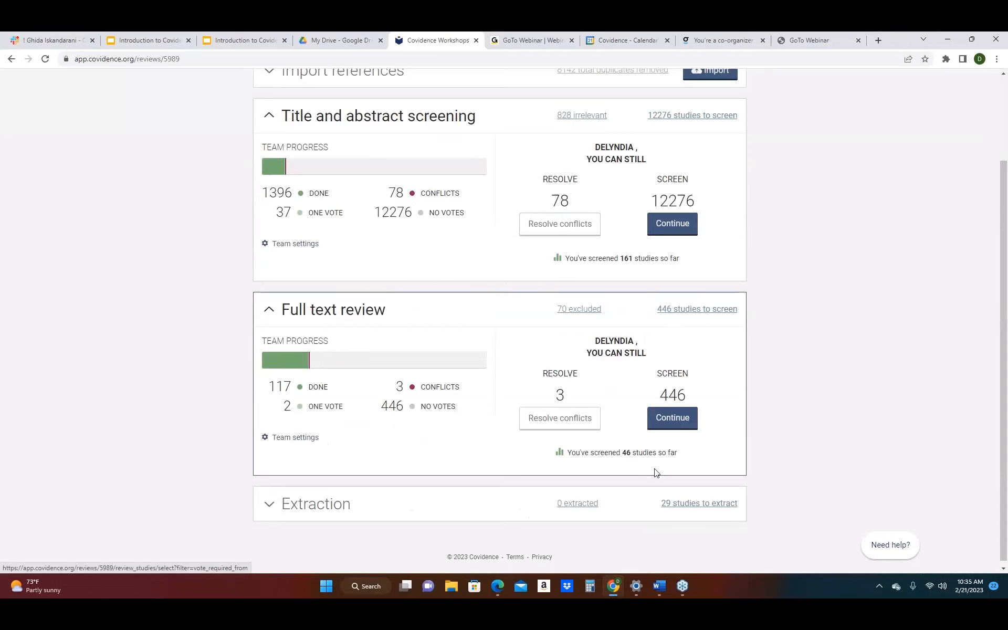
left_click(669, 418)
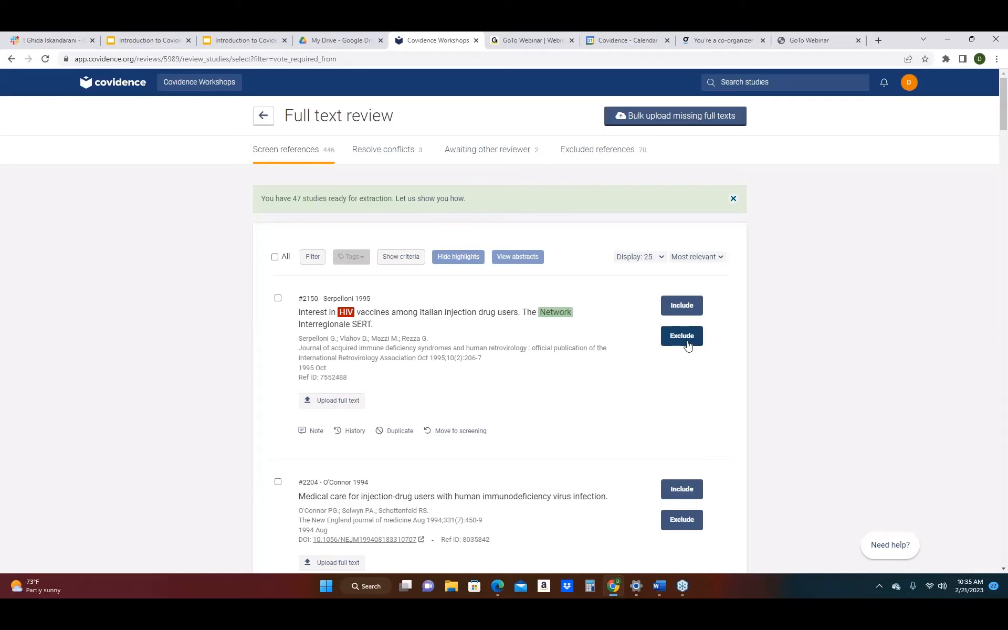
Start excluding reference #2150, show the available exclusion reasons, and view the editable reasons list without changing it.
left_click(688, 342)
left_click(711, 340)
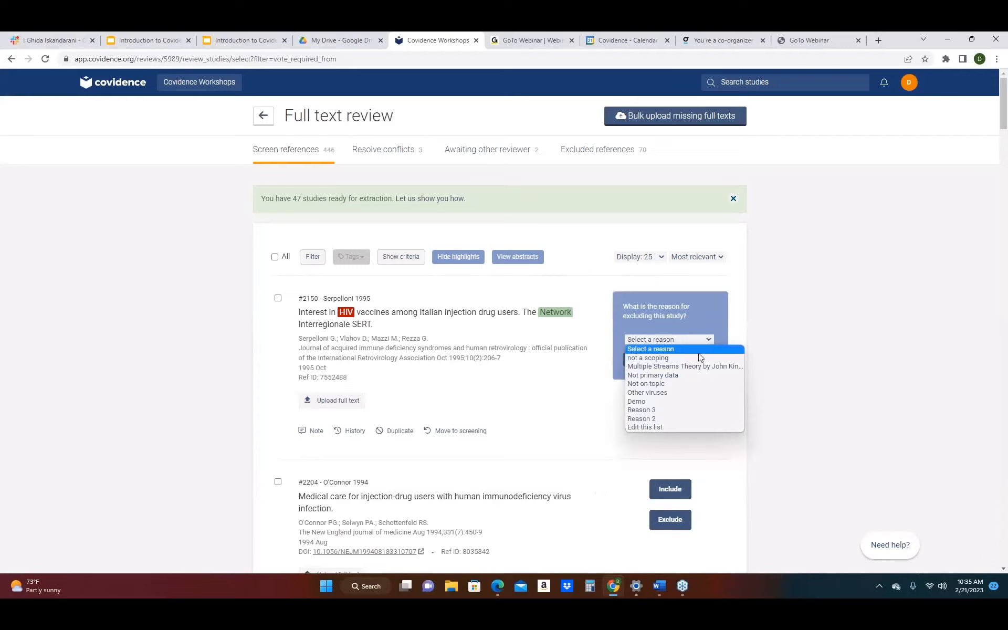
left_click(651, 428)
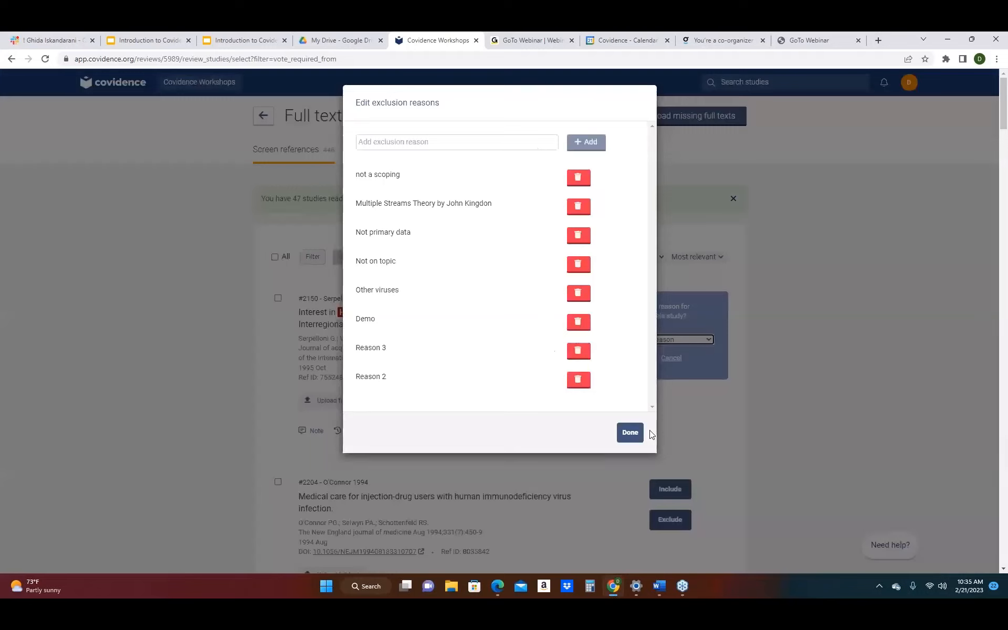
left_click(776, 362)
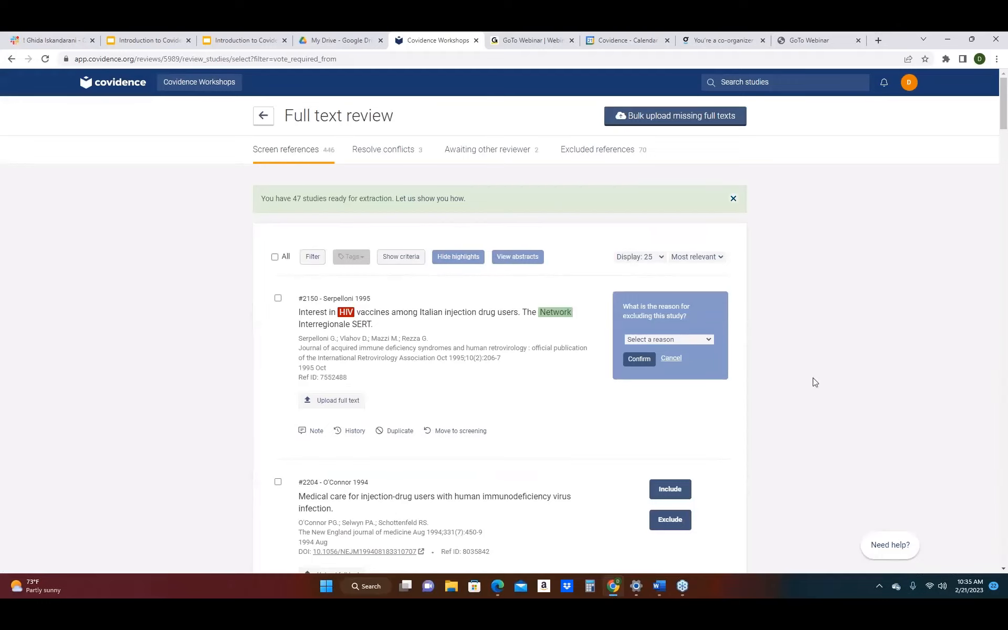
Look through the full text review conflicts, comparing the exclusion reason conflict on #1037 with the final decisions needed.
left_click(369, 153)
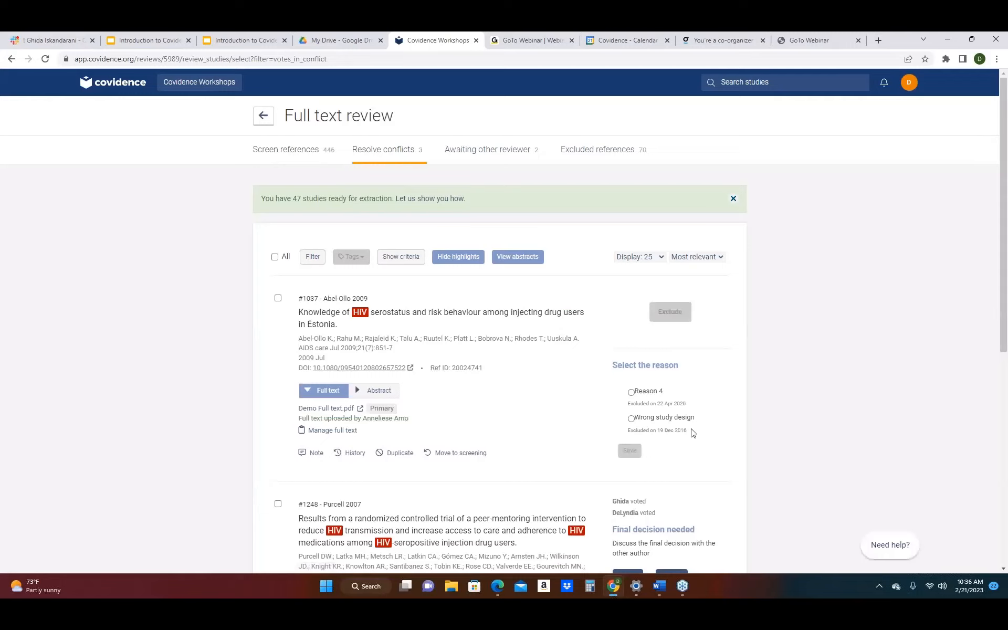
scroll(641, 362, "down", 2)
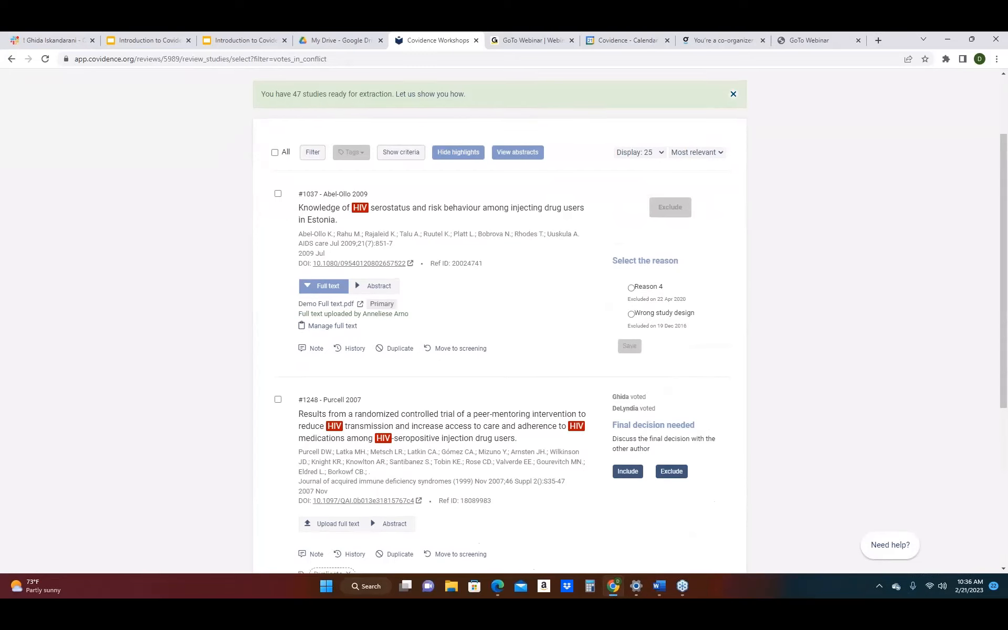
scroll(613, 407, "up", 3)
scroll(613, 407, "down", 1)
scroll(612, 406, "down", 5)
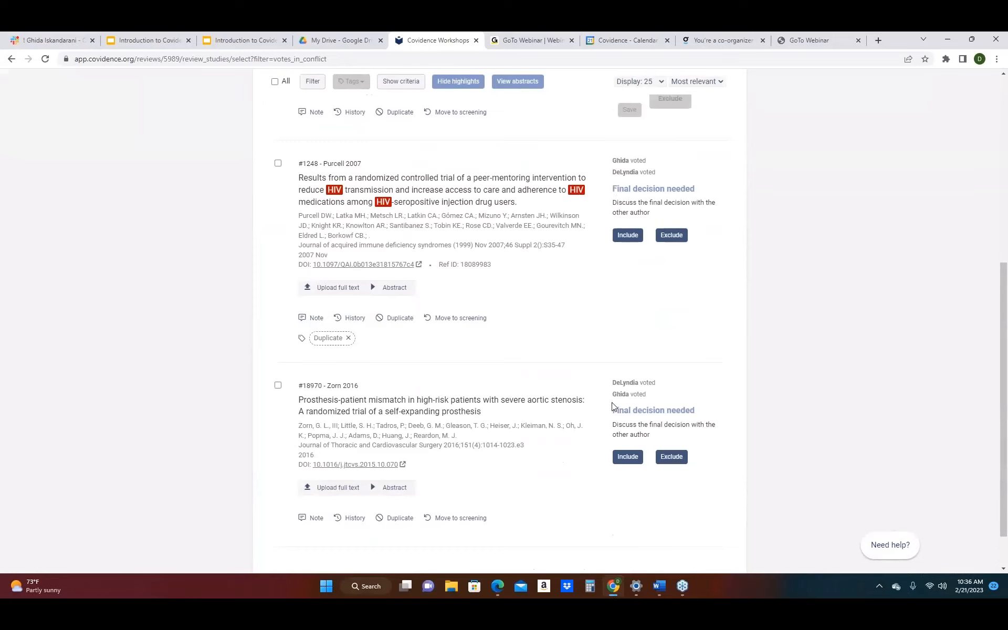
scroll(360, 349, "up", 2)
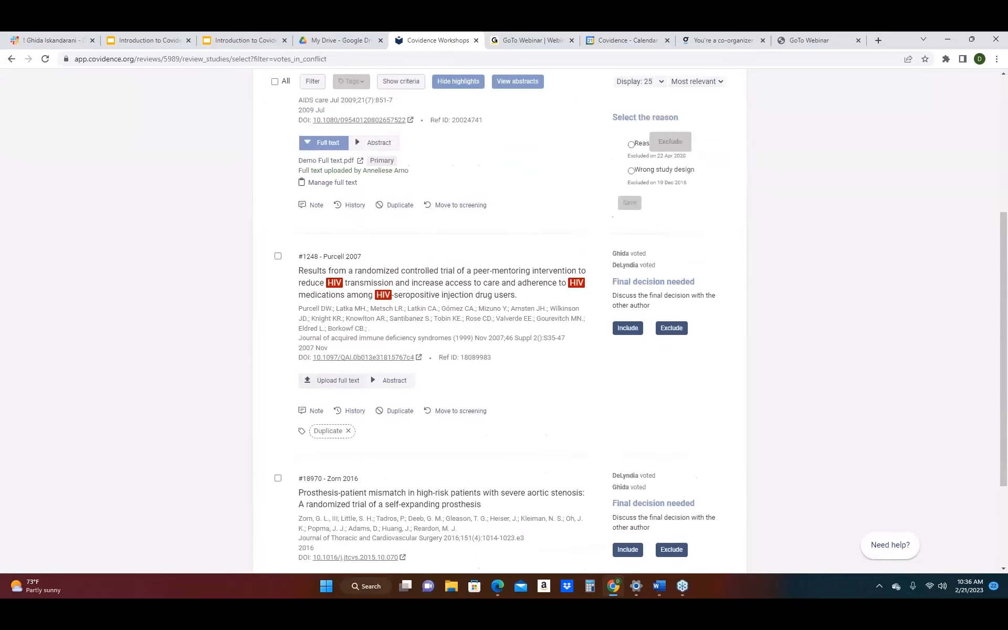
scroll(338, 411, "up", 5)
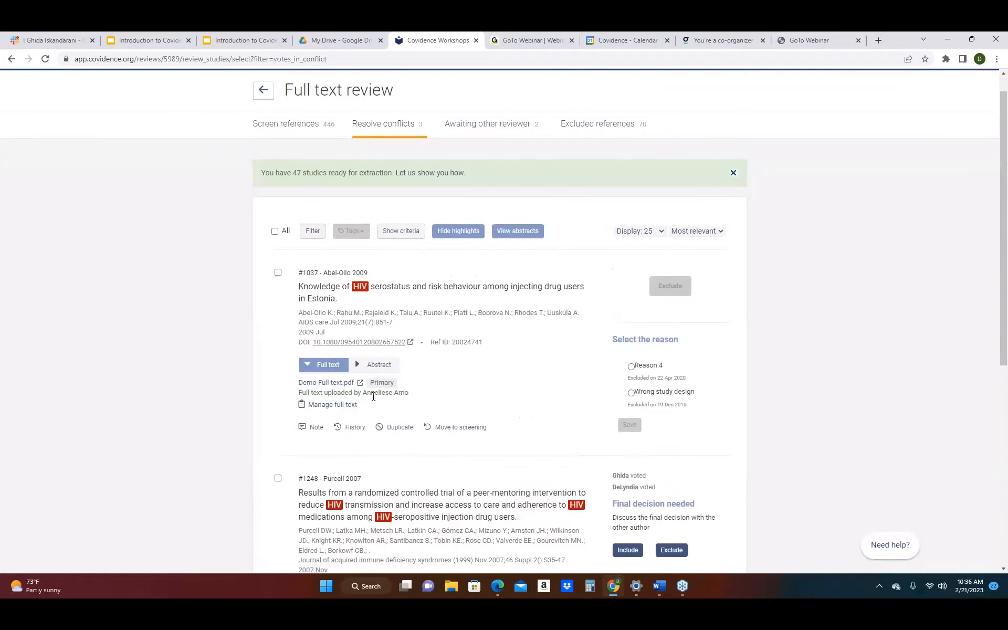
scroll(318, 370, "down", 1)
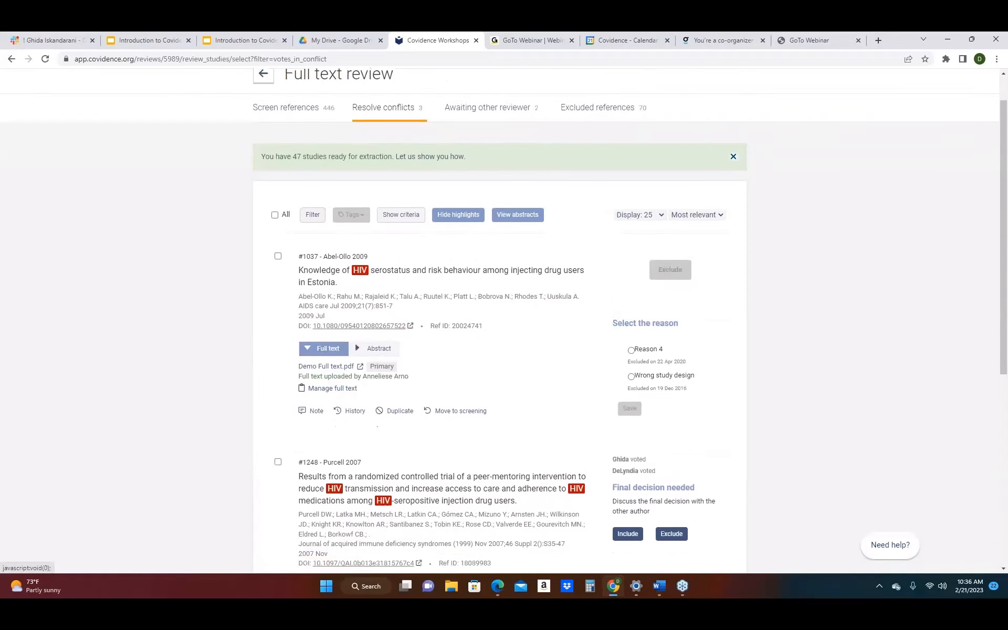
scroll(311, 205, "down", 3)
scroll(320, 338, "down", 3)
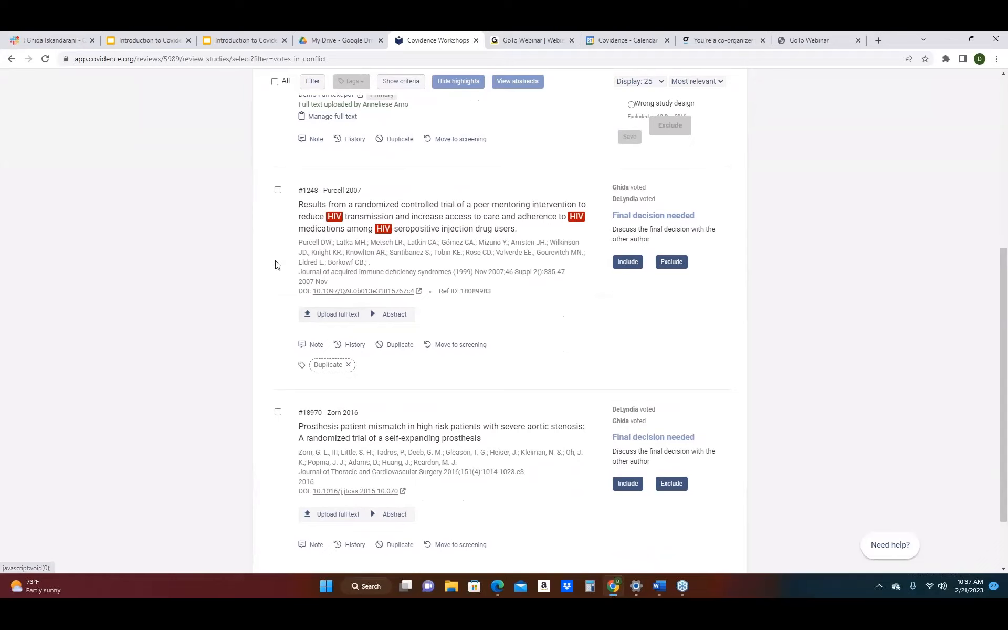
scroll(278, 264, "up", 1)
scroll(318, 213, "up", 1)
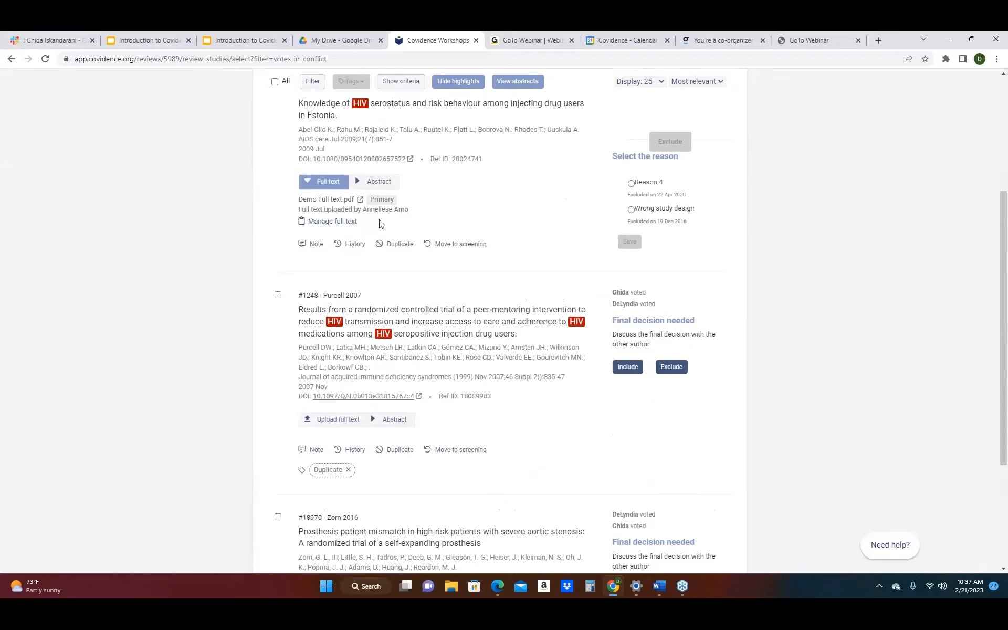
scroll(420, 389, "up", 1)
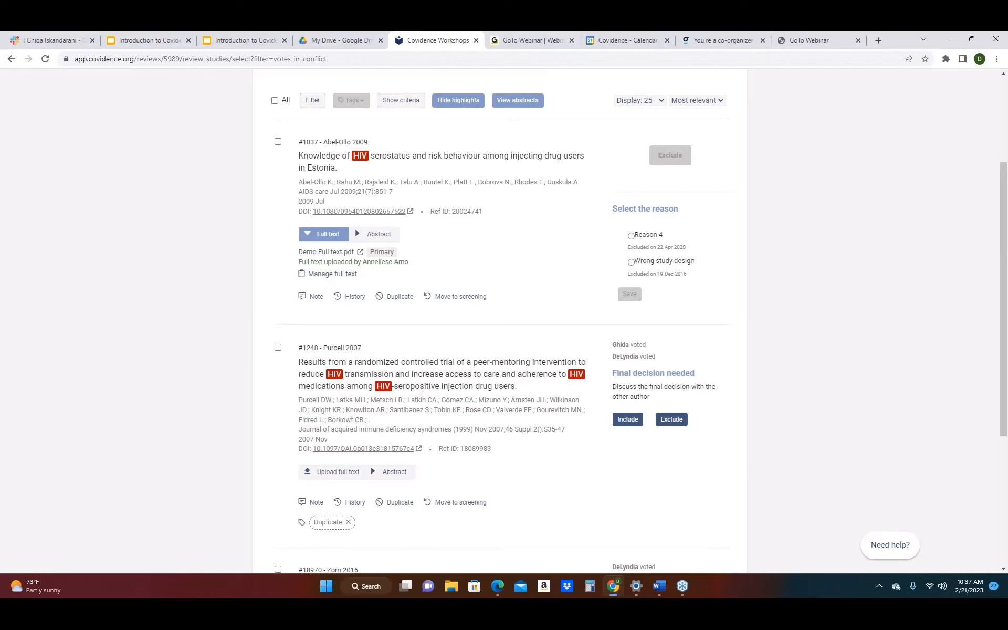
Upload the PDF "Article for the Scoping Review" from Documents as the full text of reference #1248.
scroll(338, 393, "down", 2)
left_click(338, 393)
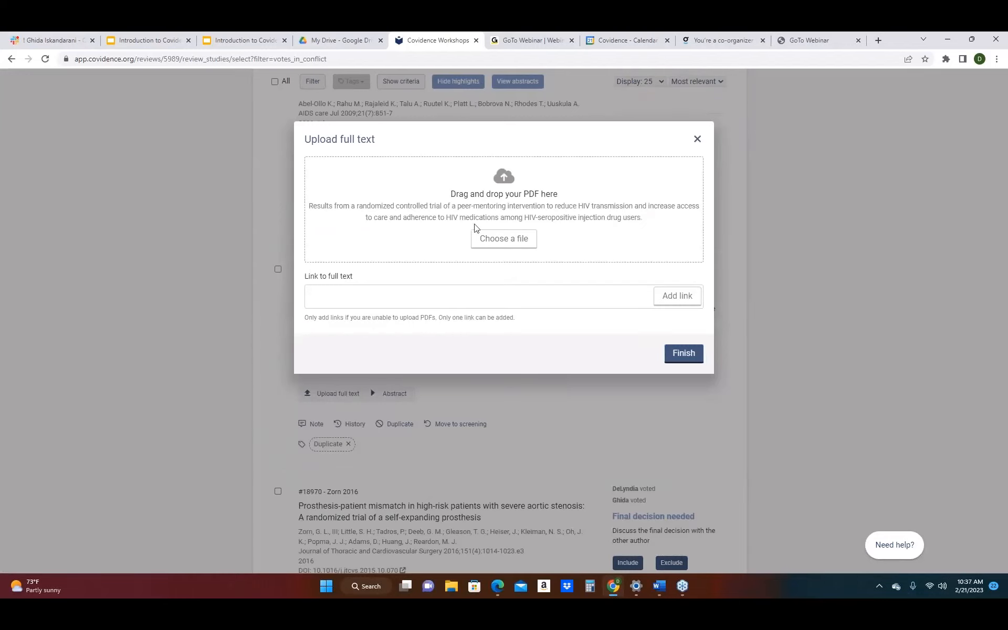
left_click(498, 247)
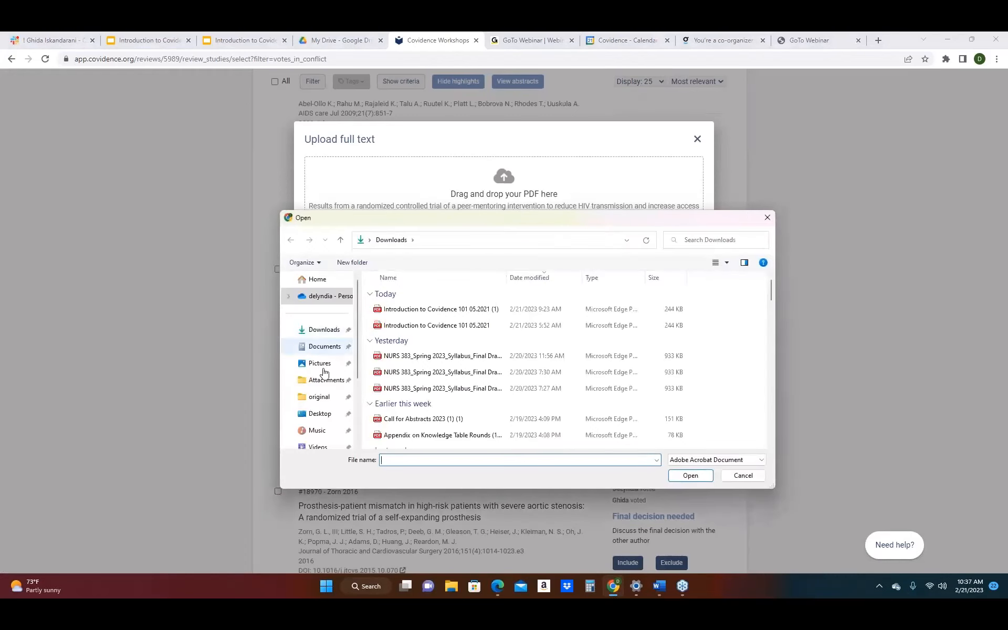
left_click(325, 346)
scroll(416, 355, "down", 2)
scroll(415, 355, "down", 10)
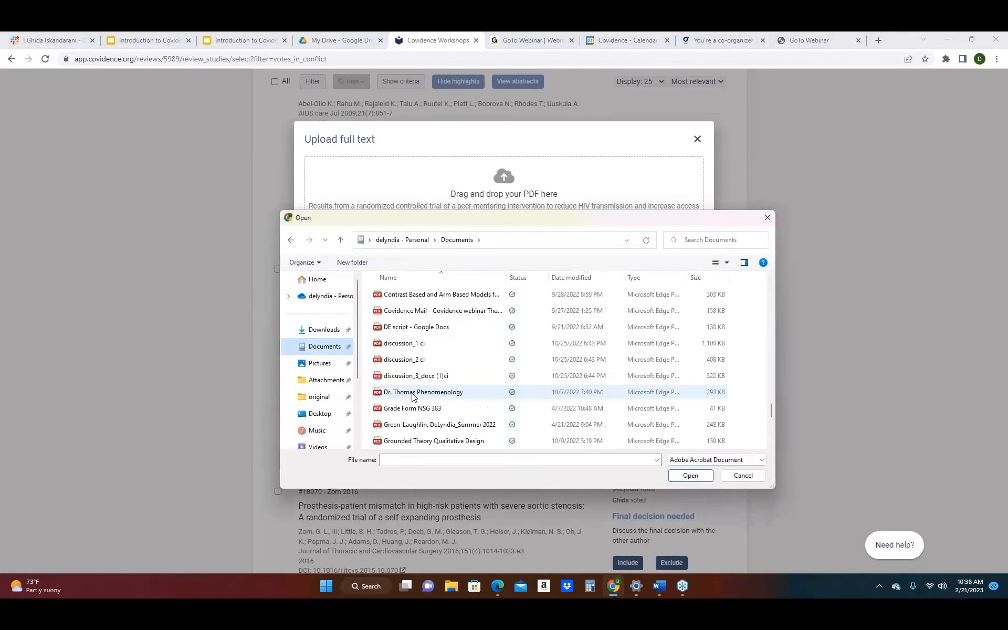
left_click(414, 343)
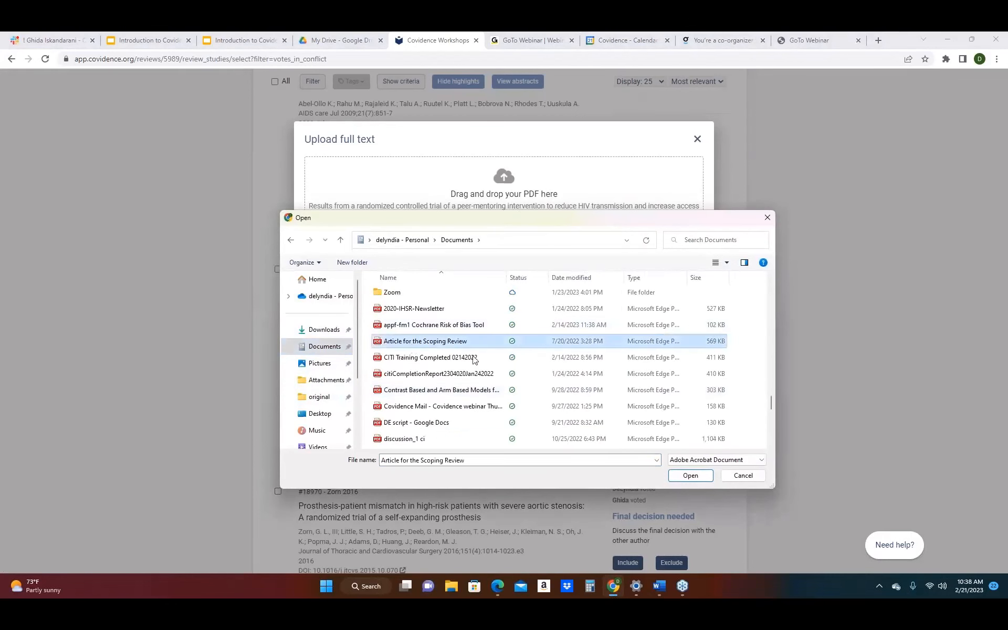
left_click(689, 477)
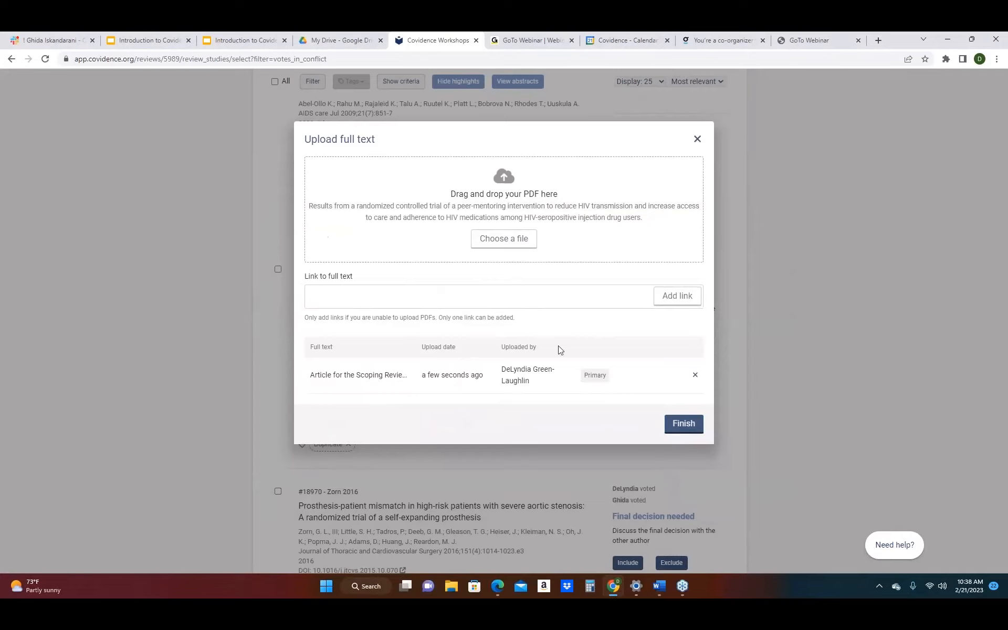
left_click(684, 423)
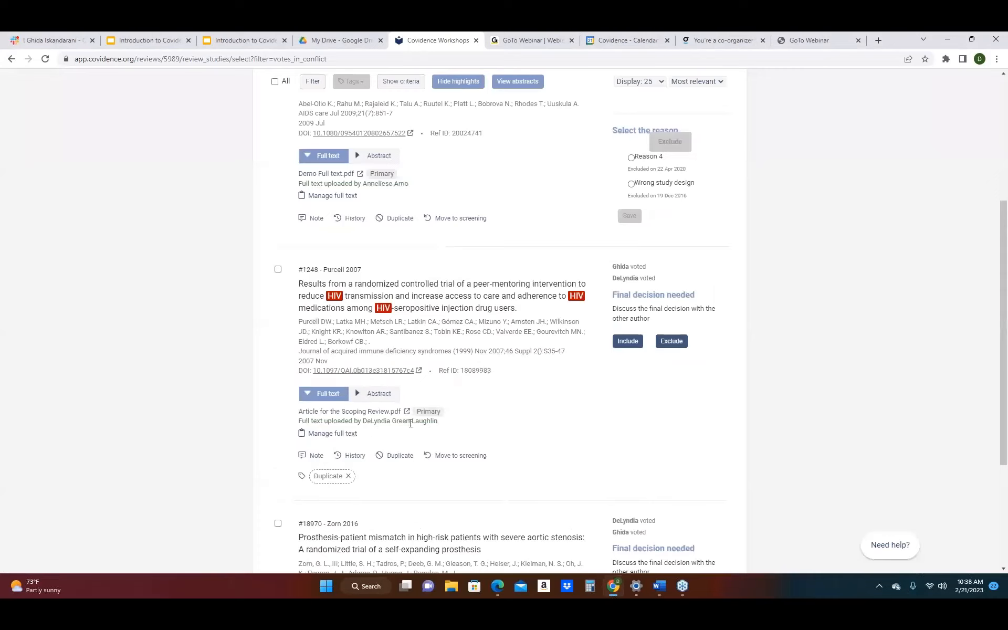
Remove the uploaded PDF "Article for the Scoping Review" from the full texts of reference #1248.
left_click(339, 433)
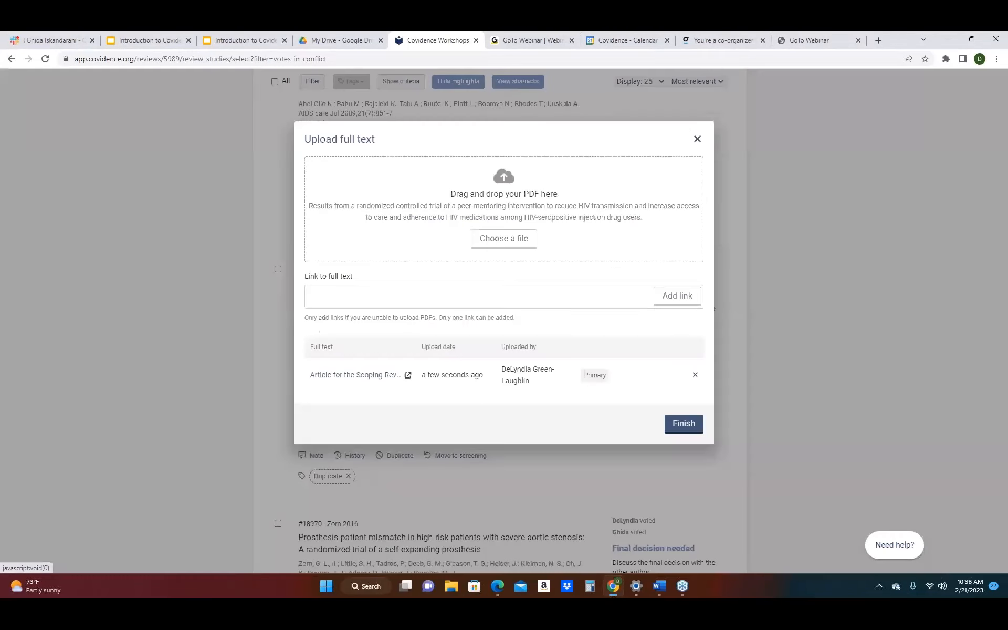
left_click(694, 375)
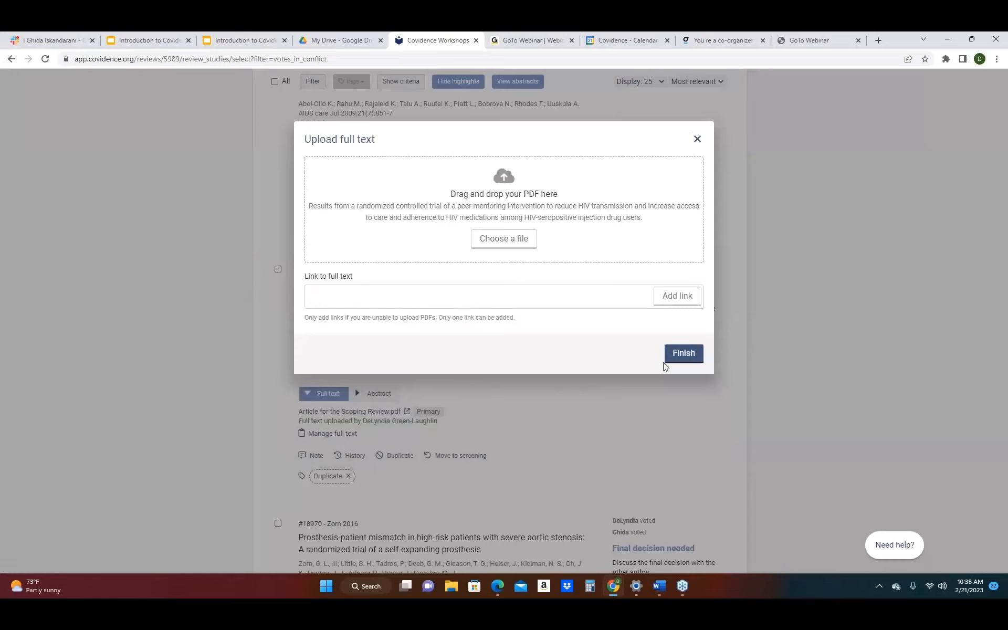
left_click(693, 352)
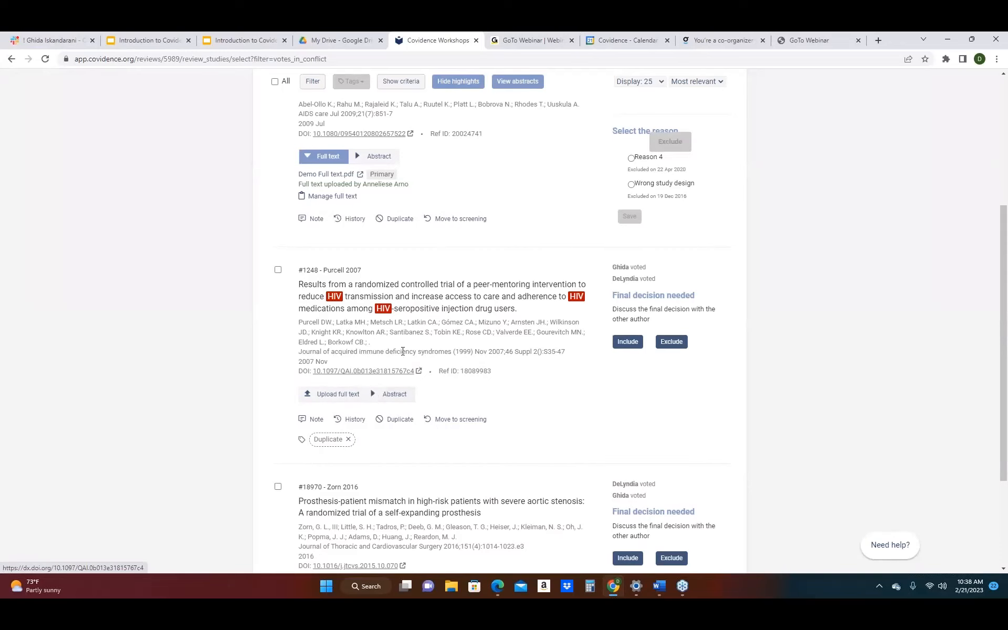
Go through the review summary to the bulk upload of missing full texts and check the guides for finding PDFs.
scroll(326, 236, "up", 4)
left_click(261, 116)
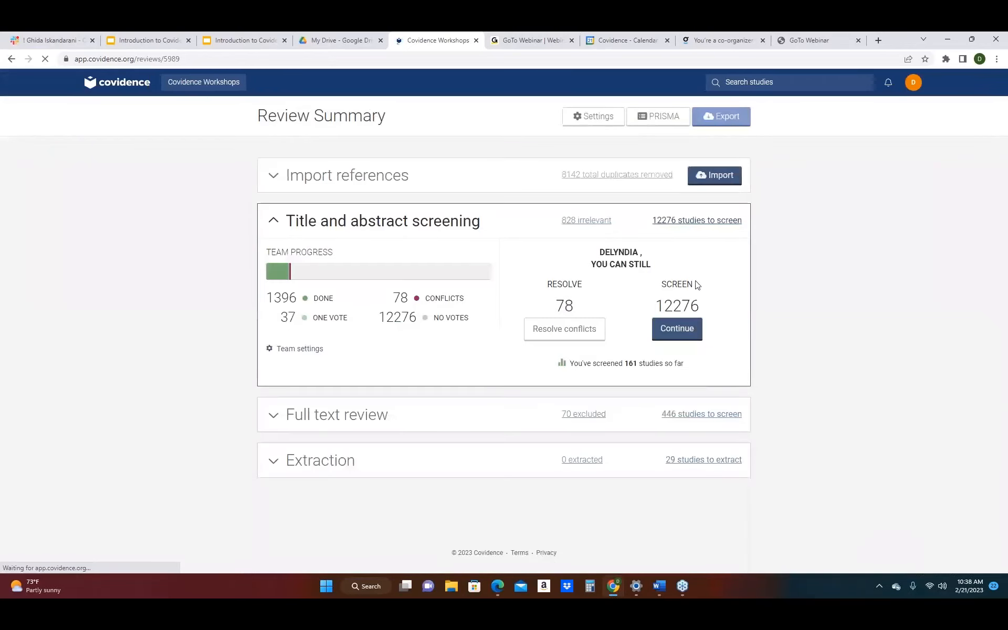
left_click(682, 423)
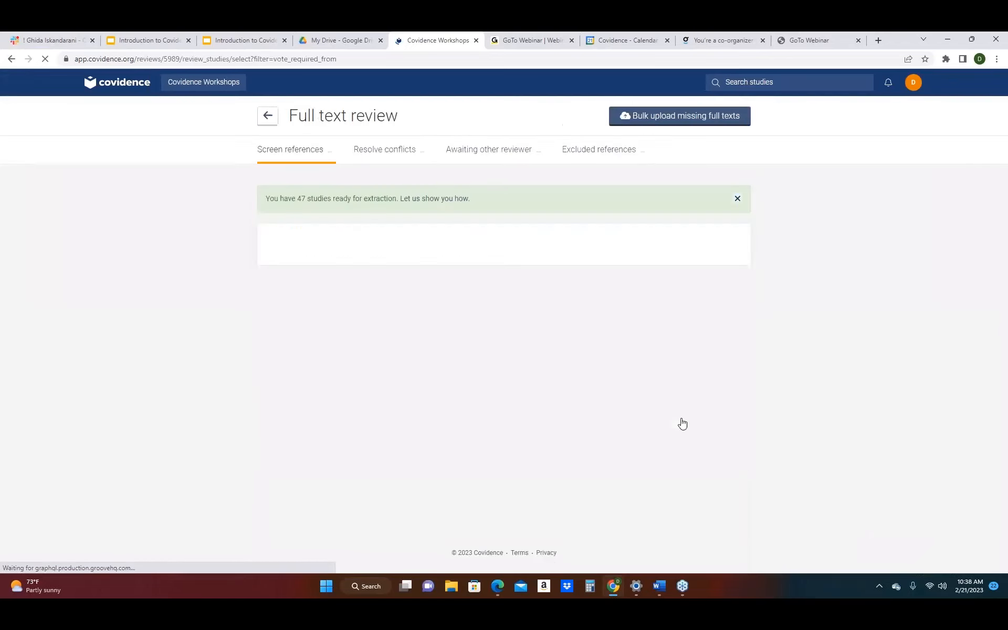
left_click(627, 123)
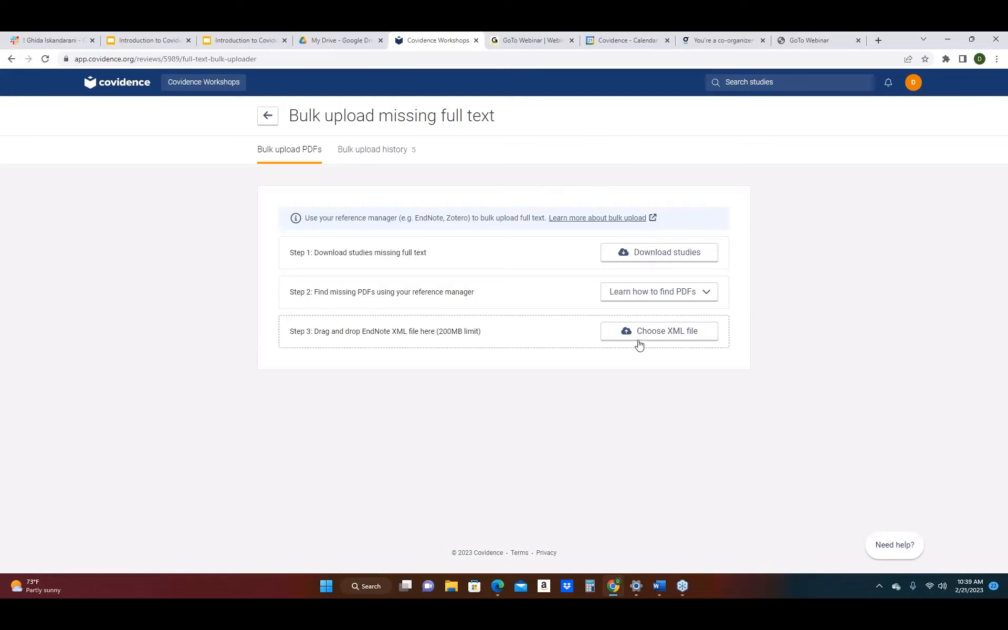
left_click(708, 293)
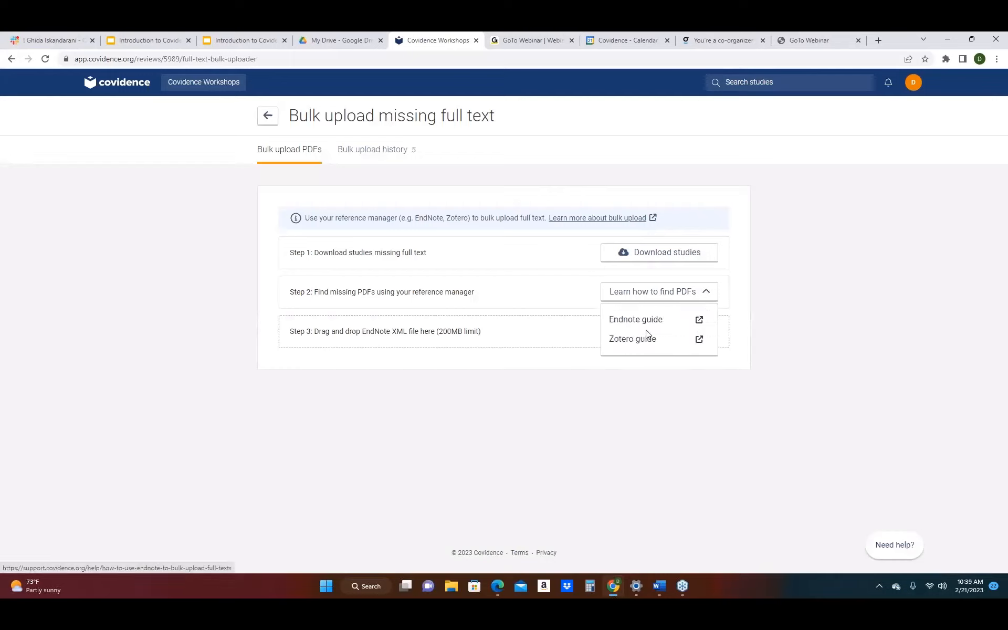
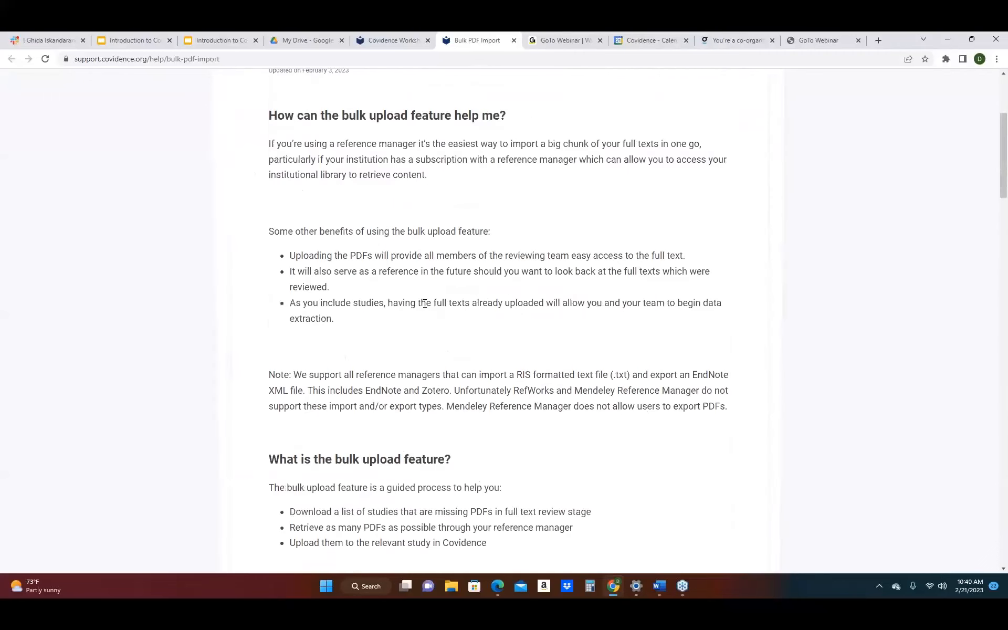
left_click(513, 40)
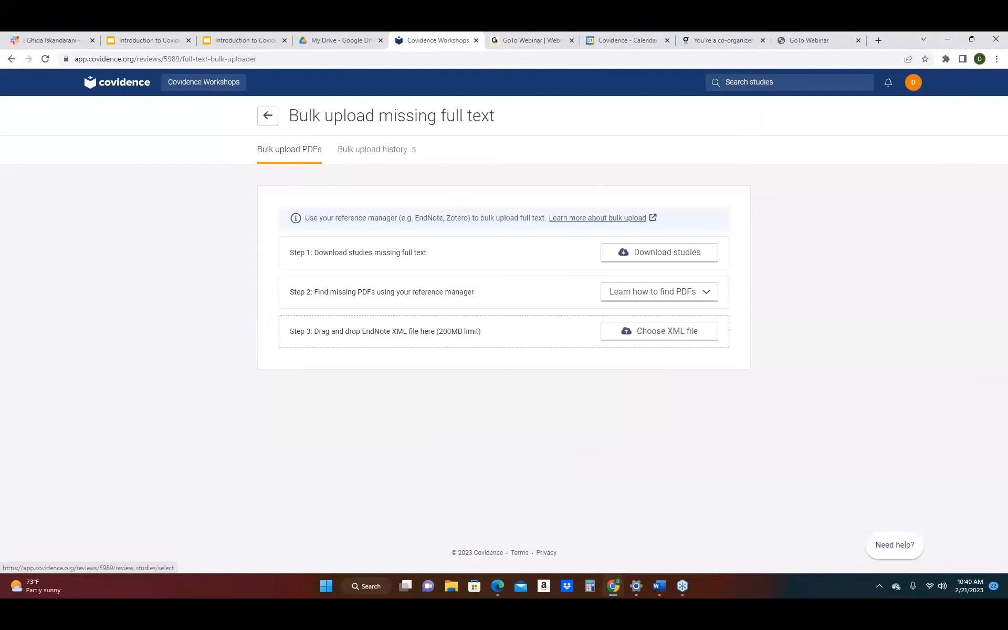
Return to the full text review and look through its references to screen.
left_click(269, 118)
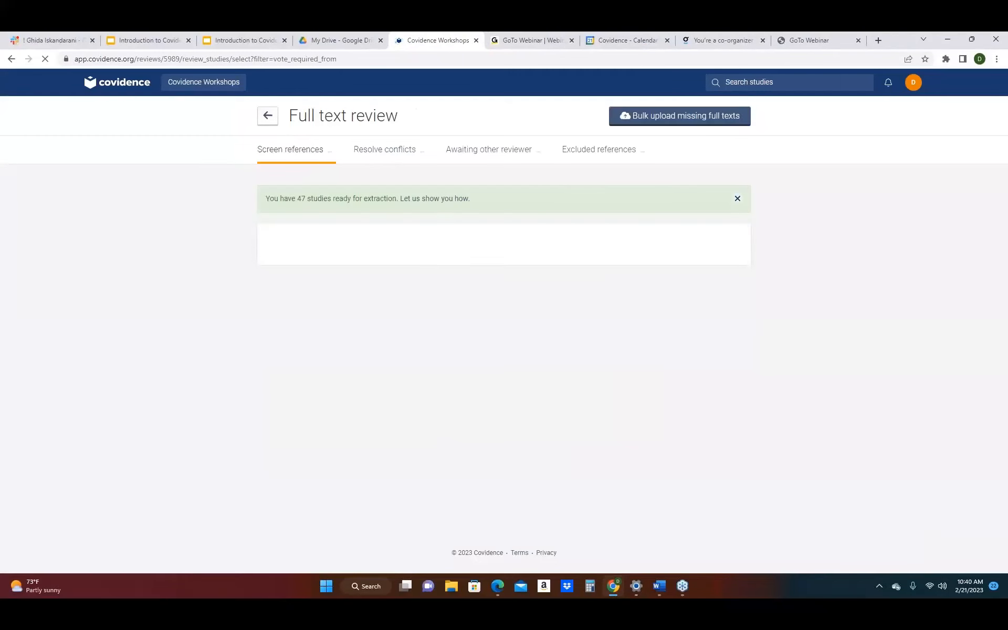
scroll(402, 337, "down", 1)
scroll(401, 337, "down", 3)
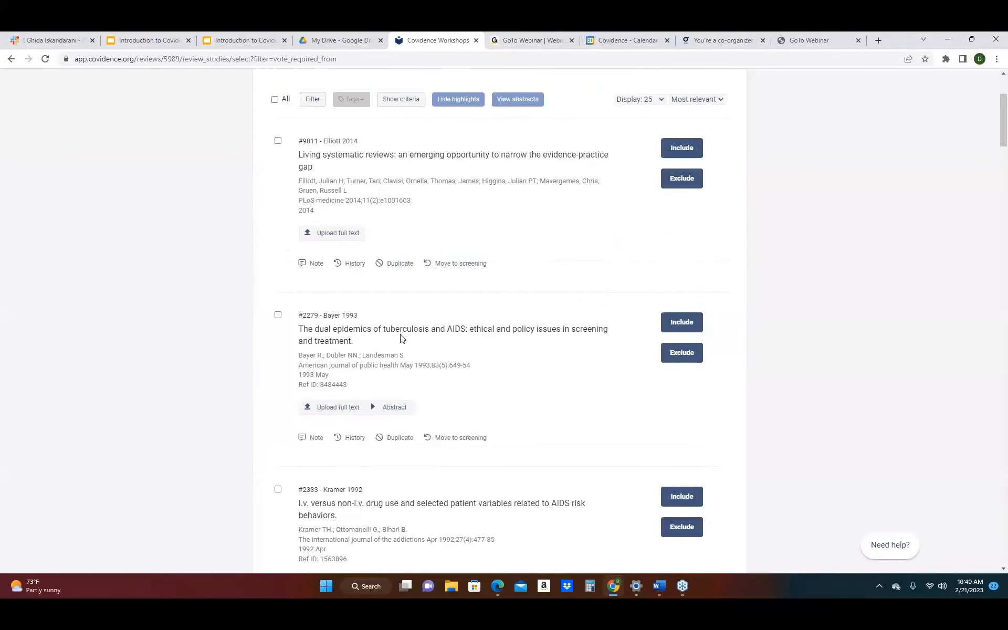
scroll(402, 337, "down", 4)
scroll(499, 323, "down", 2)
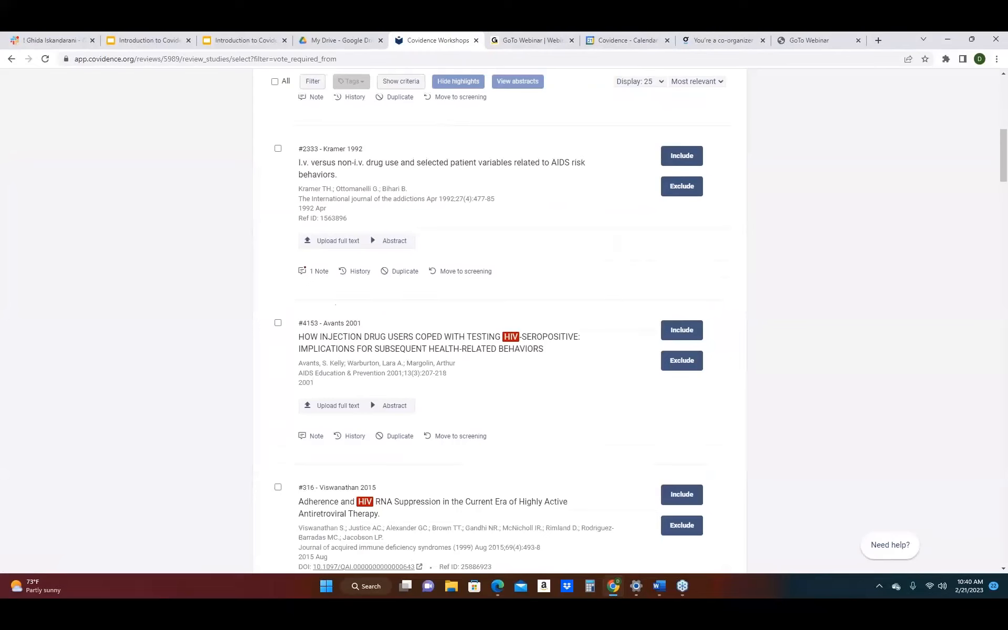
scroll(457, 299, "up", 10)
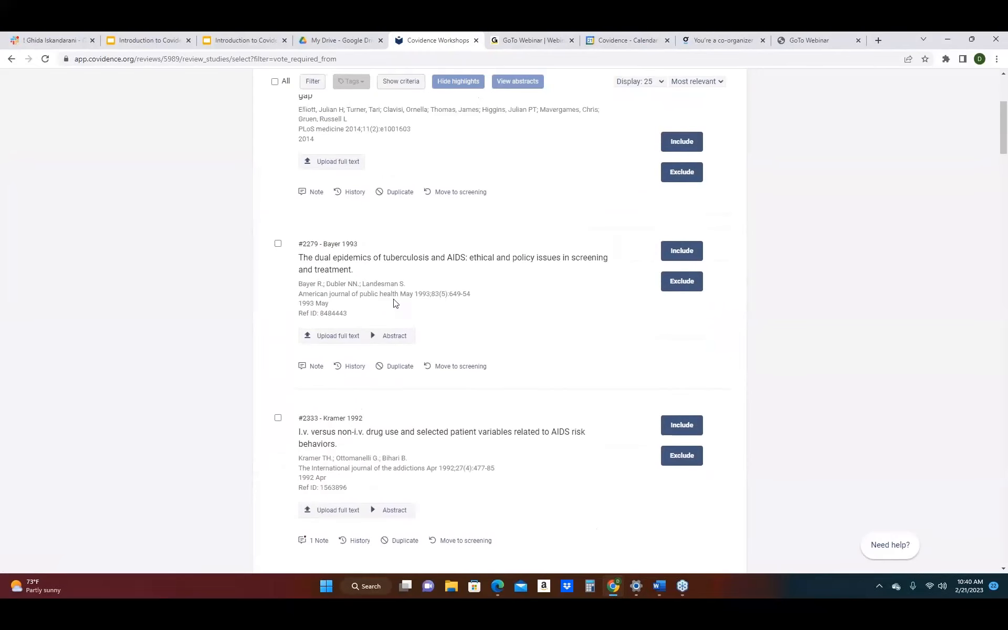
scroll(353, 379, "down", 1)
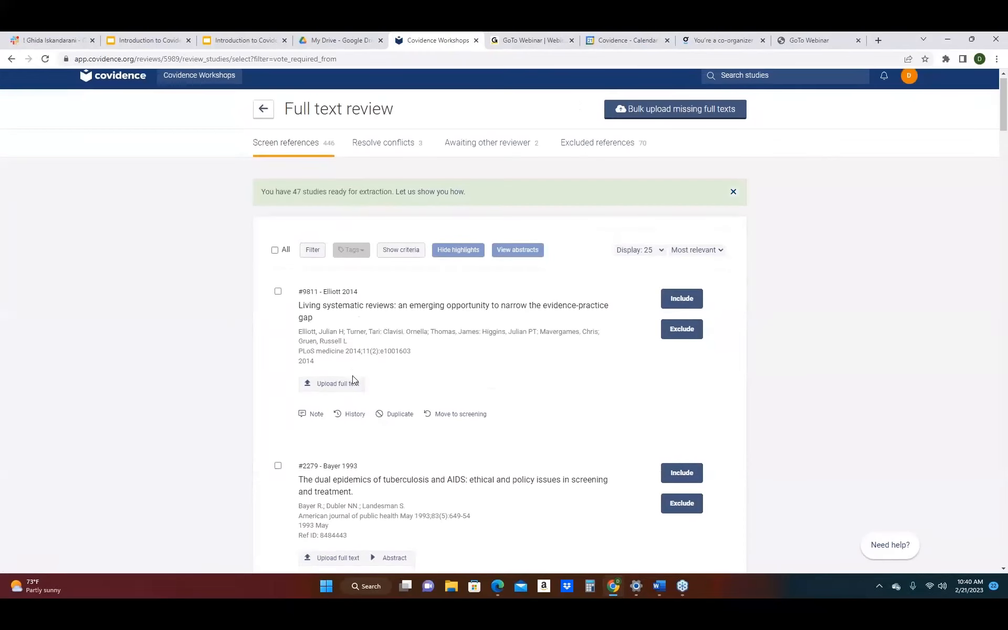
scroll(353, 379, "down", 3)
scroll(484, 161, "up", 1)
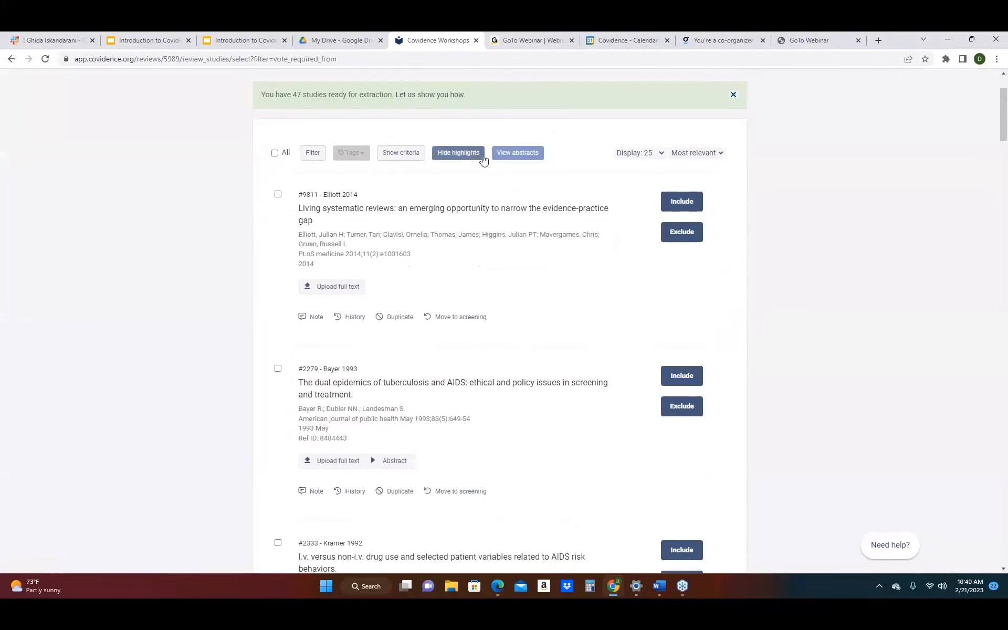
Show the abstracts of all references, open reference #316's DOI link to view the publisher's article page, and close that page.
left_click(517, 153)
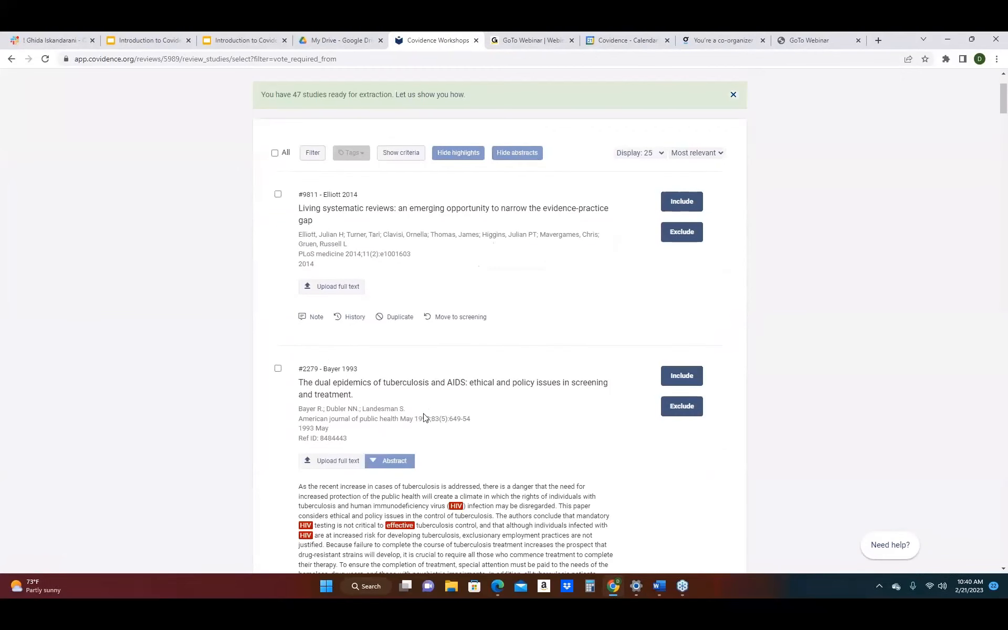
scroll(424, 417, "down", 5)
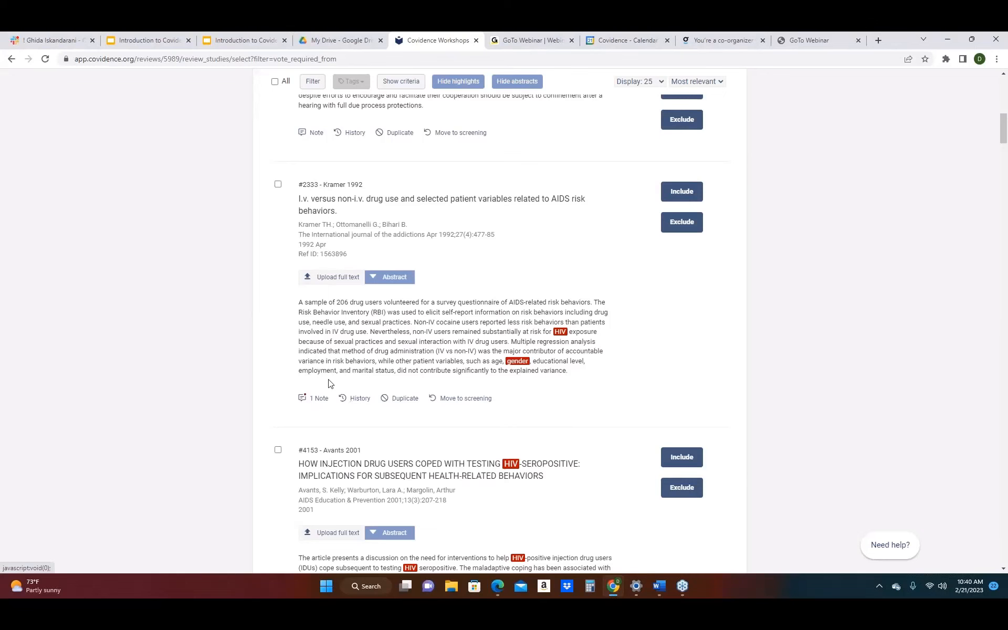
scroll(371, 388, "down", 4)
scroll(373, 387, "down", 4)
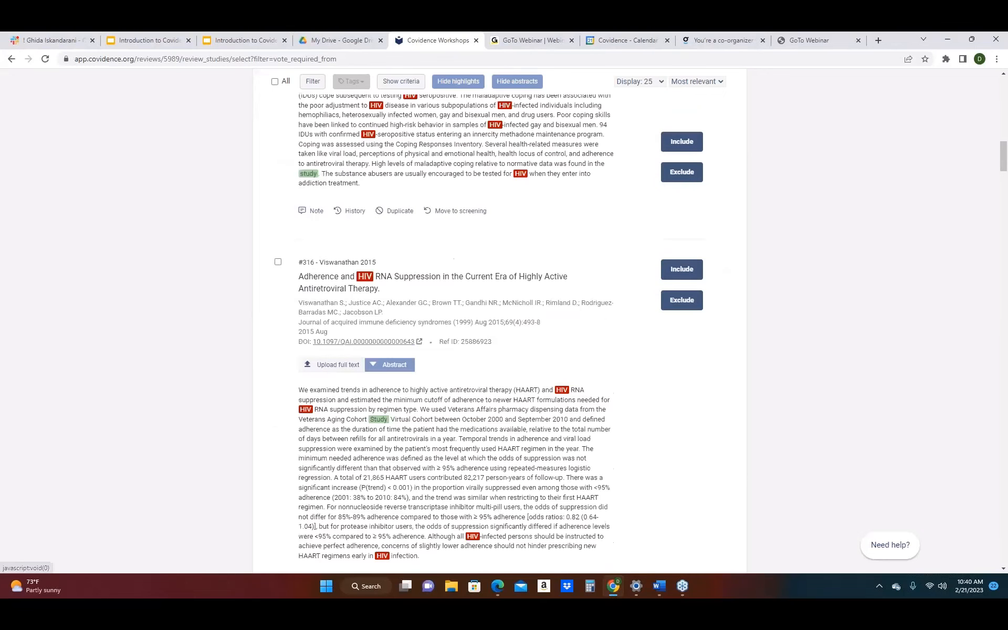
left_click(354, 342)
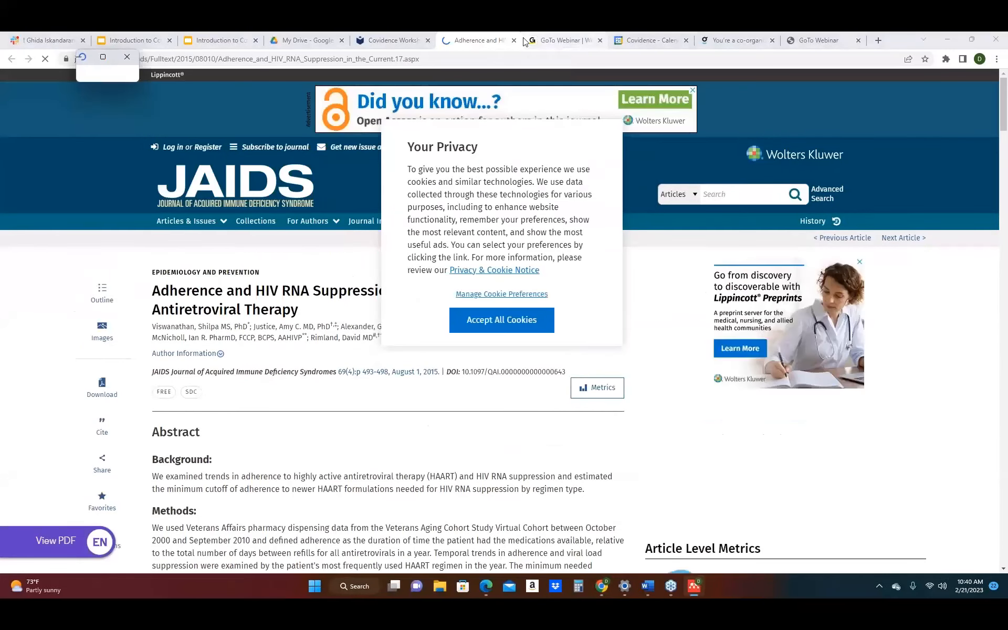
left_click(514, 41)
Compare the reference list with and without abstracts, leaving the abstracts hidden.
scroll(443, 263, "up", 2)
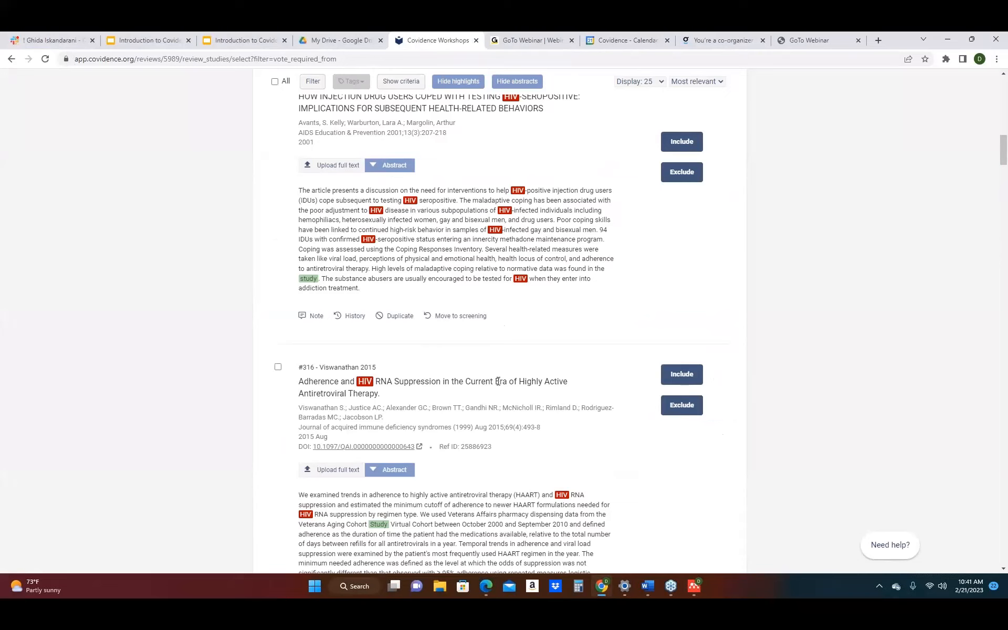
scroll(464, 373, "up", 4)
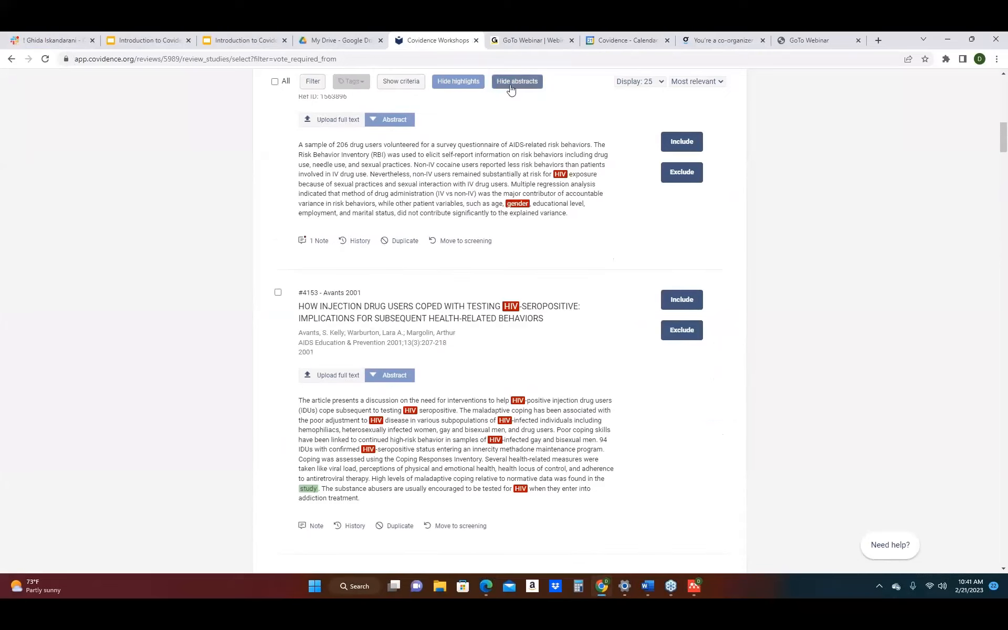
left_click(512, 84)
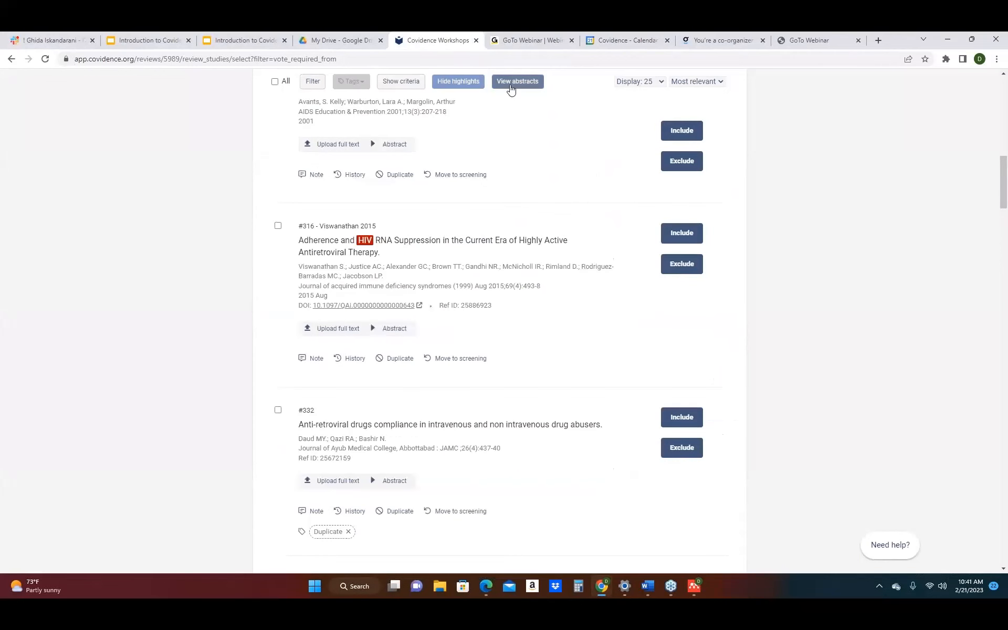
left_click(511, 84)
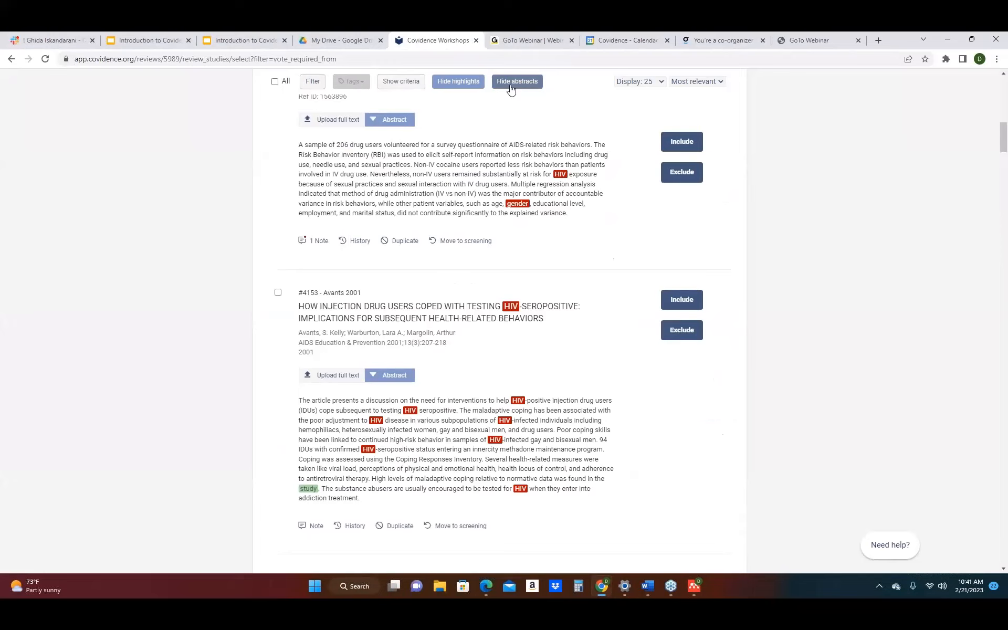
left_click(512, 84)
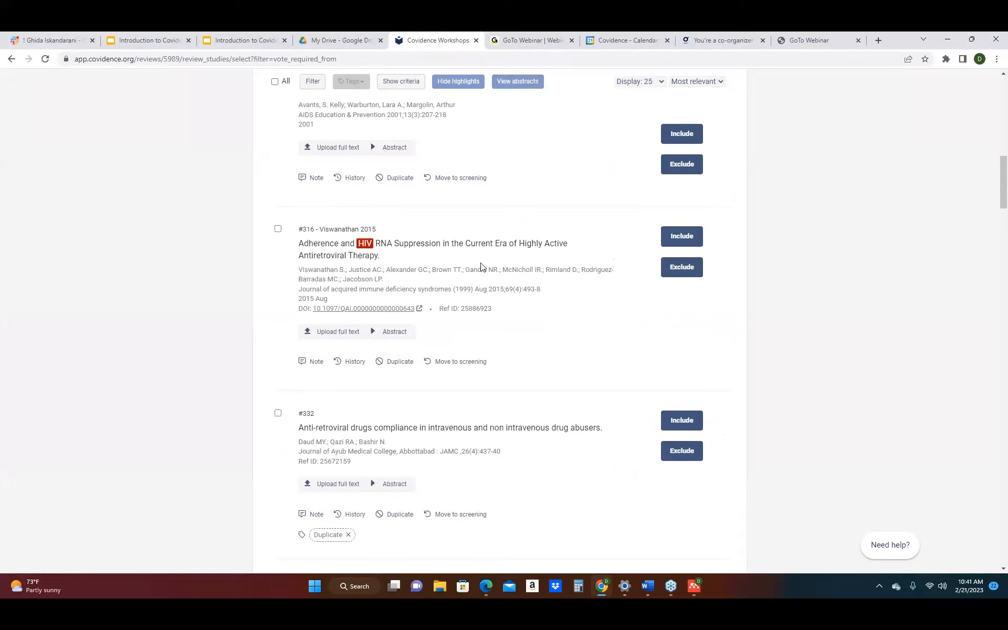
Return to the review summary, open the studies to extract, and look through all included studies.
scroll(443, 289, "up", 10)
left_click(270, 120)
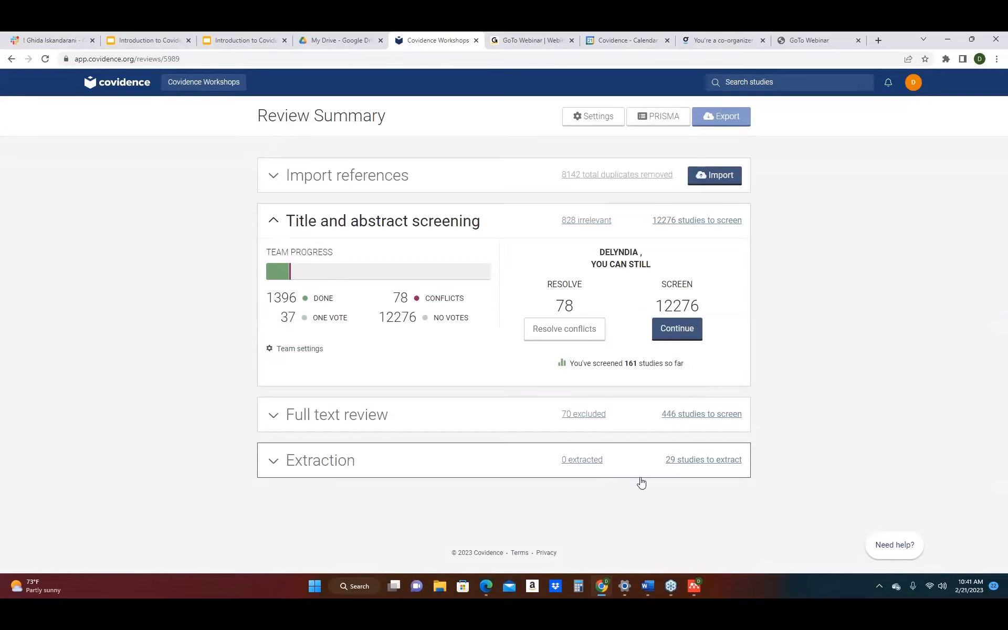
left_click(690, 462)
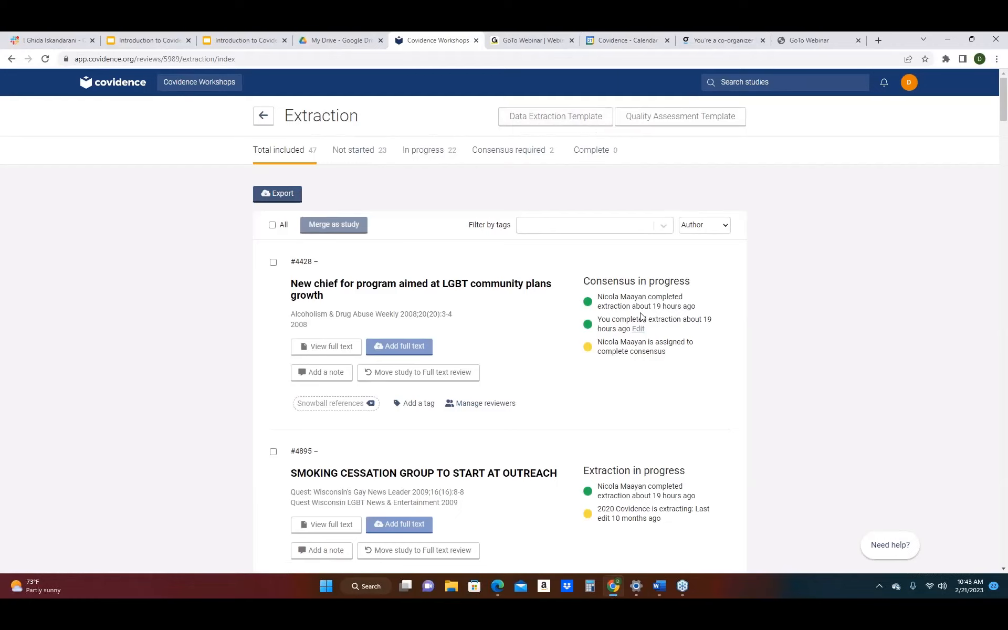
scroll(640, 316, "down", 3)
scroll(636, 333, "down", 6)
scroll(635, 333, "up", 9)
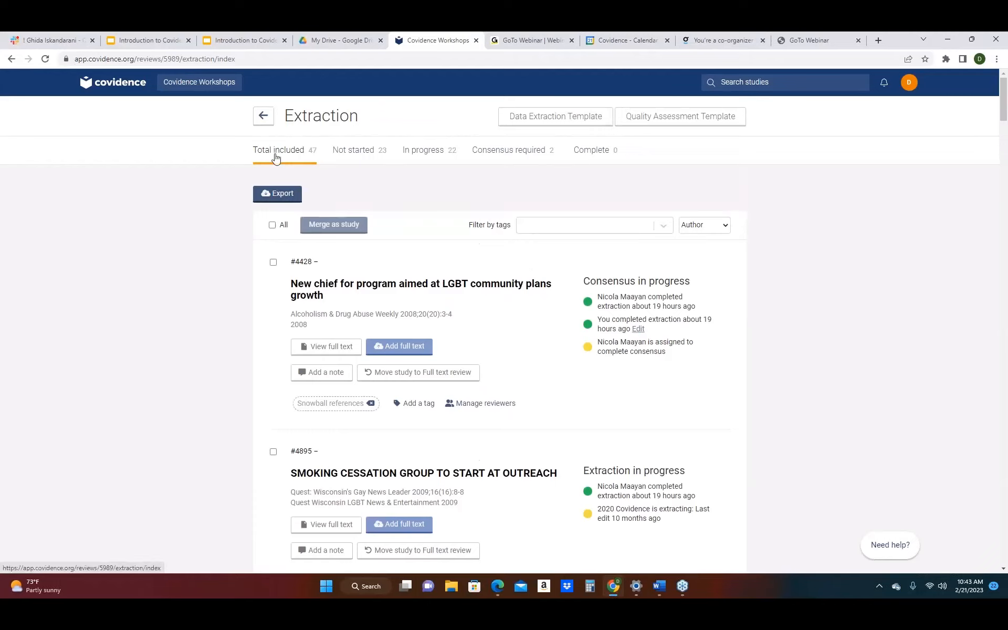
List the studies whose extraction has not started and open the Data Extraction Template for editing.
left_click(341, 154)
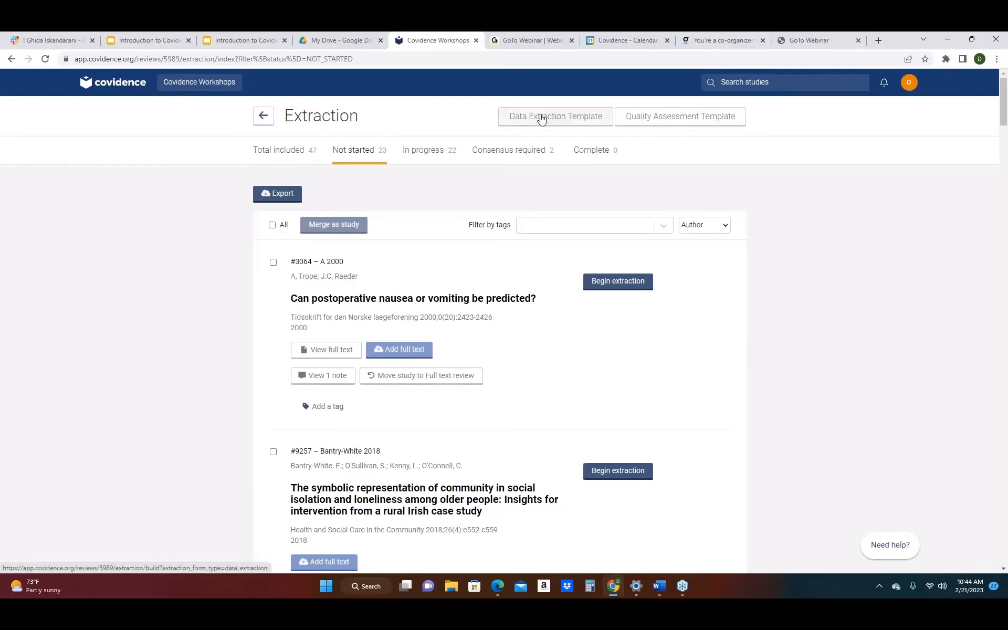
left_click(541, 118)
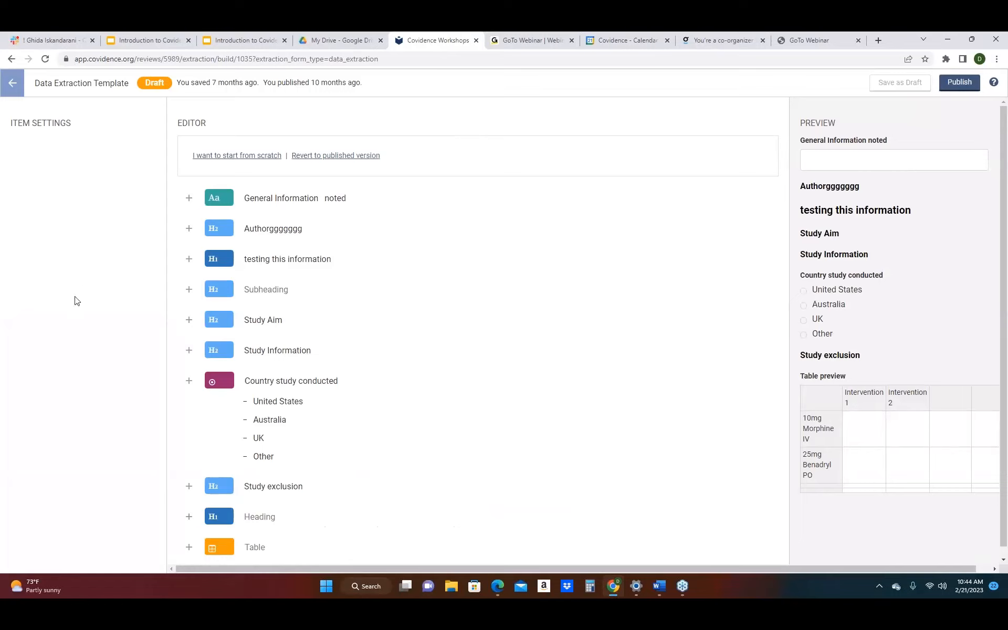
mouse_move(209, 199)
left_mouse_down()
mouse_move(251, 234)
mouse_move(218, 188)
mouse_move(213, 197)
left_mouse_up()
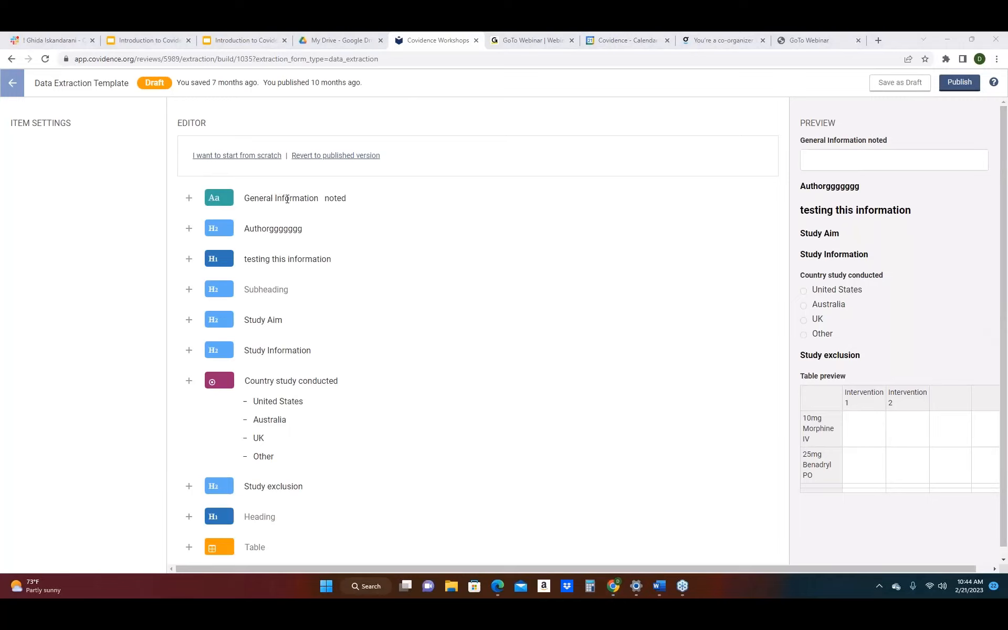
Reword the template's first text field to "General Information to now".
left_click(342, 197)
key("BackSpace")
key("BackSpace")
key("BackSpace")
key("BackSpace")
key("BackSpace")
key("BackSpace")
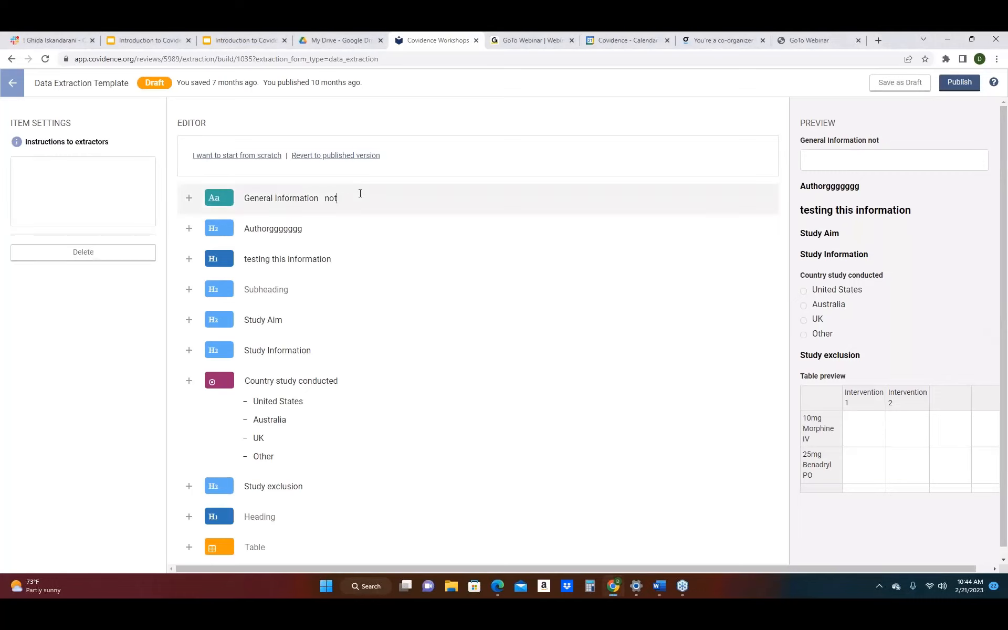
type("to now")
View the item types that can be added below the first text field without adding any.
left_click(189, 201)
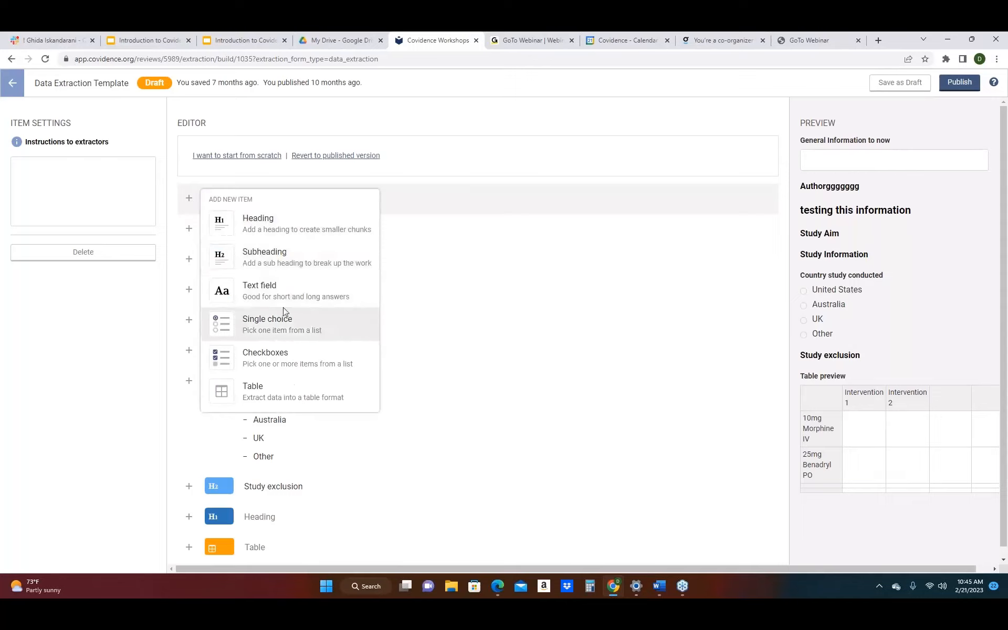
left_click(465, 310)
left_click_drag(215, 199, 242, 201)
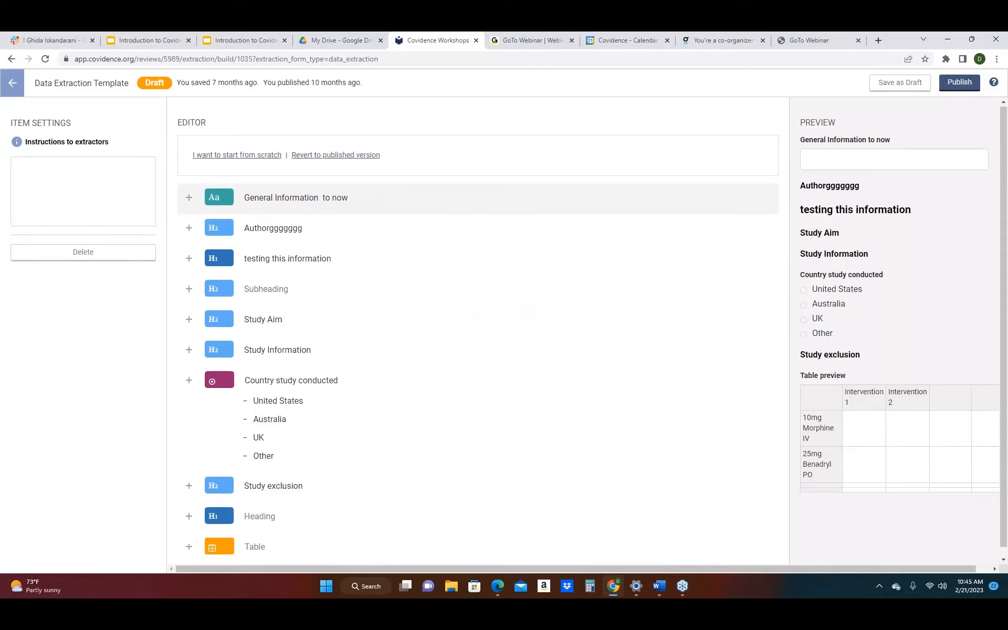
Bring up the publish confirmation for the Data Extraction Template, cancel it, and leave the editor without saving.
scroll(507, 283, "down", 1)
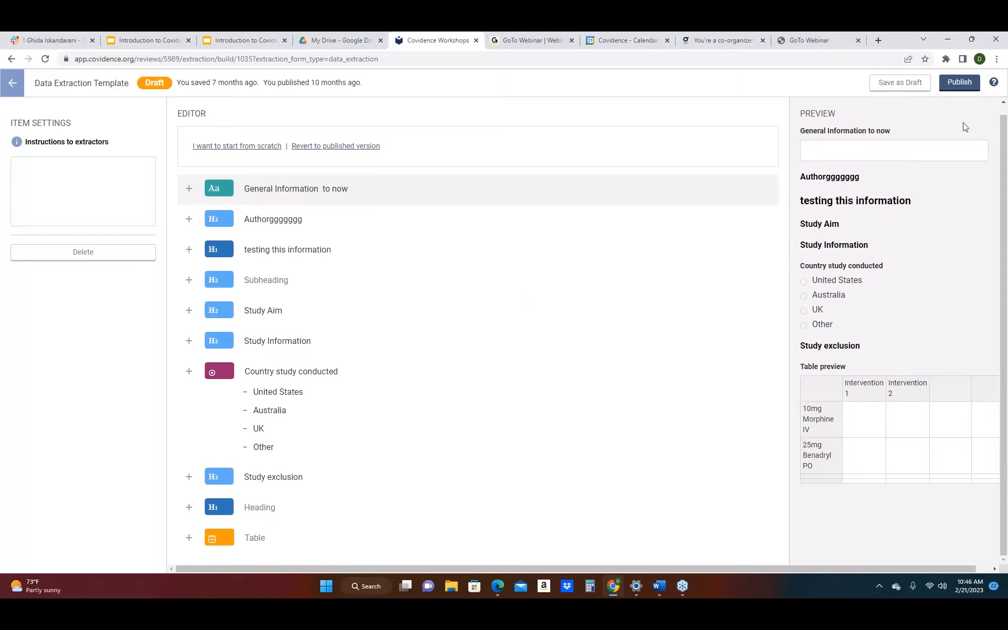
left_click(964, 88)
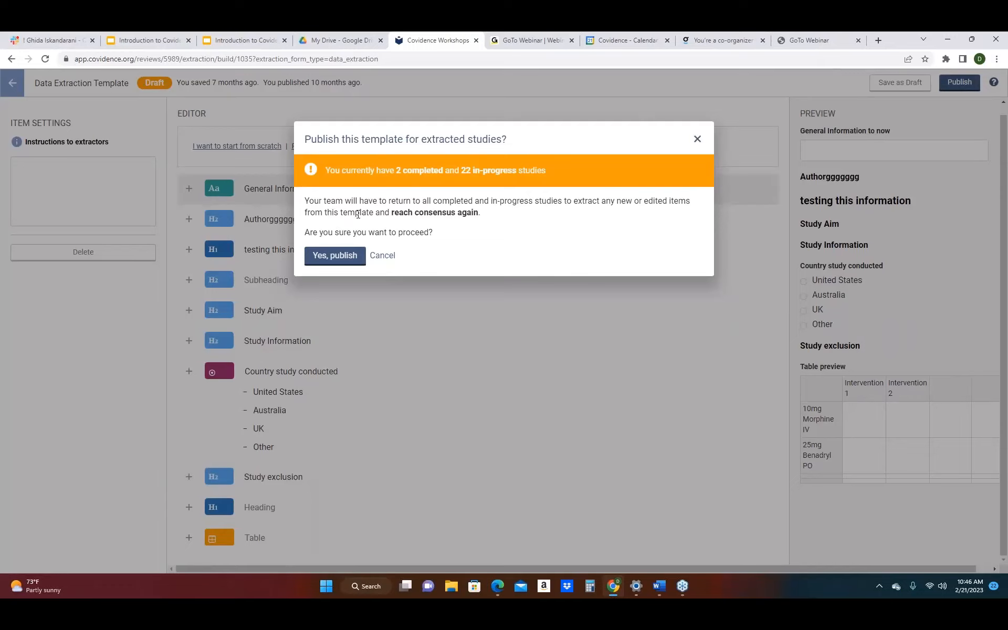
left_click(698, 140)
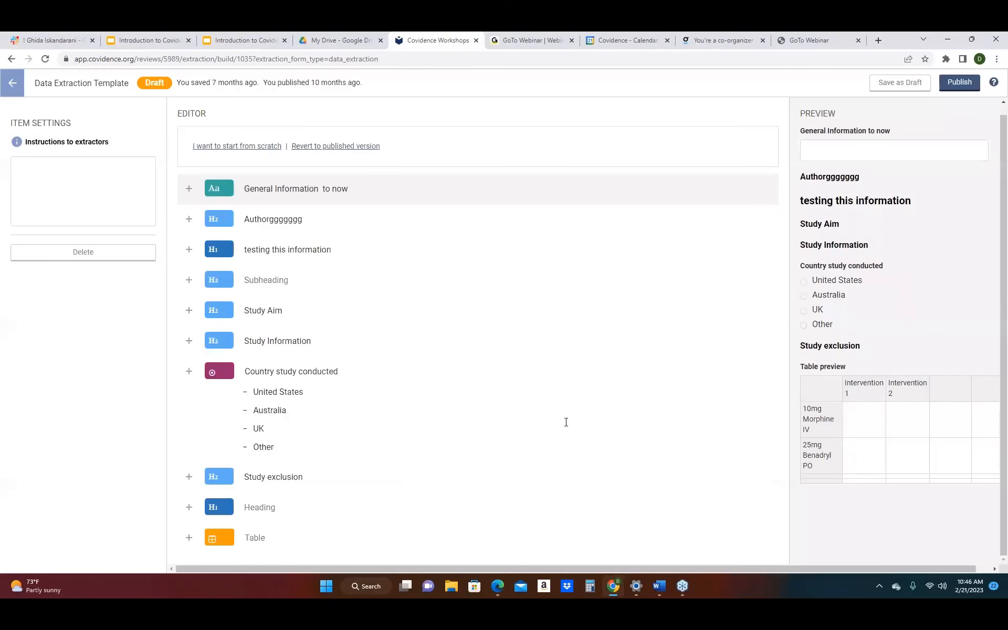
left_click(11, 82)
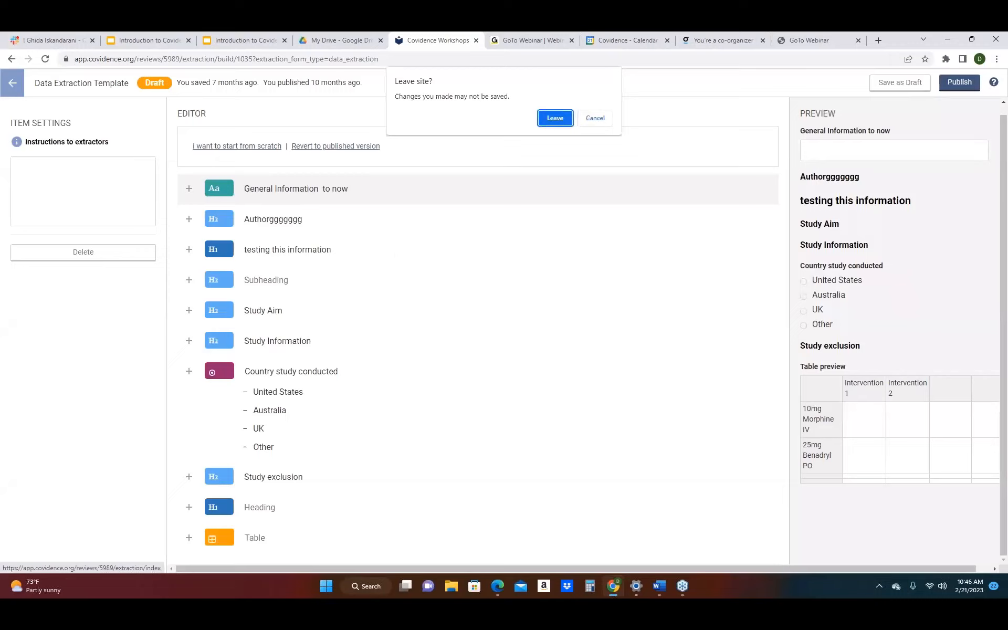
left_click(550, 120)
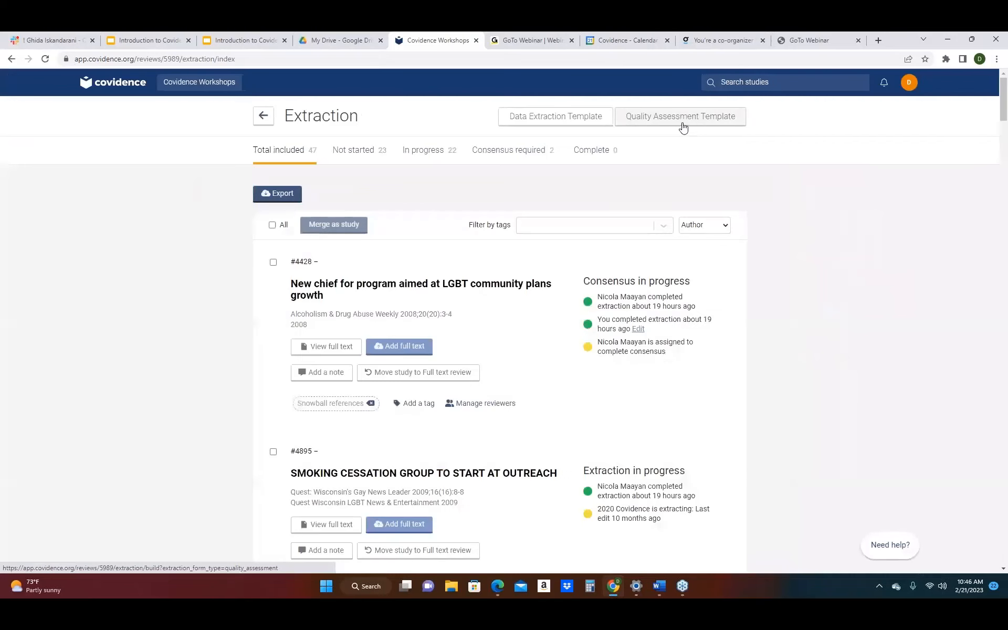
Open the Quality Assessment Template and change the "High" judgement under Random sequence generation to "hhhhh".
left_click(685, 116)
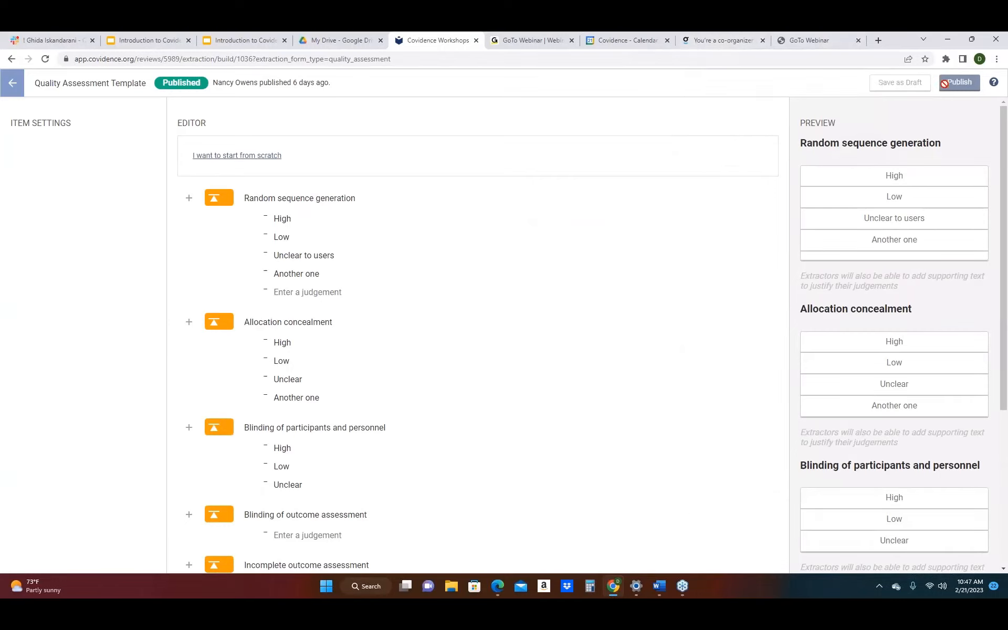
left_click_drag(214, 198, 277, 218)
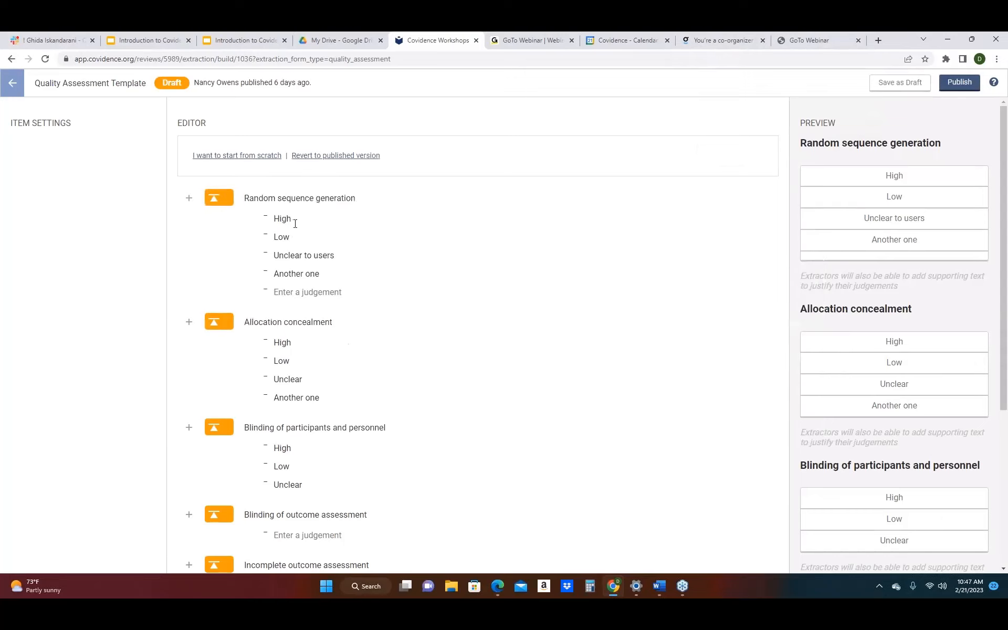
left_click(294, 220)
key("BackSpace")
key("BackSpace")
key("BackSpace")
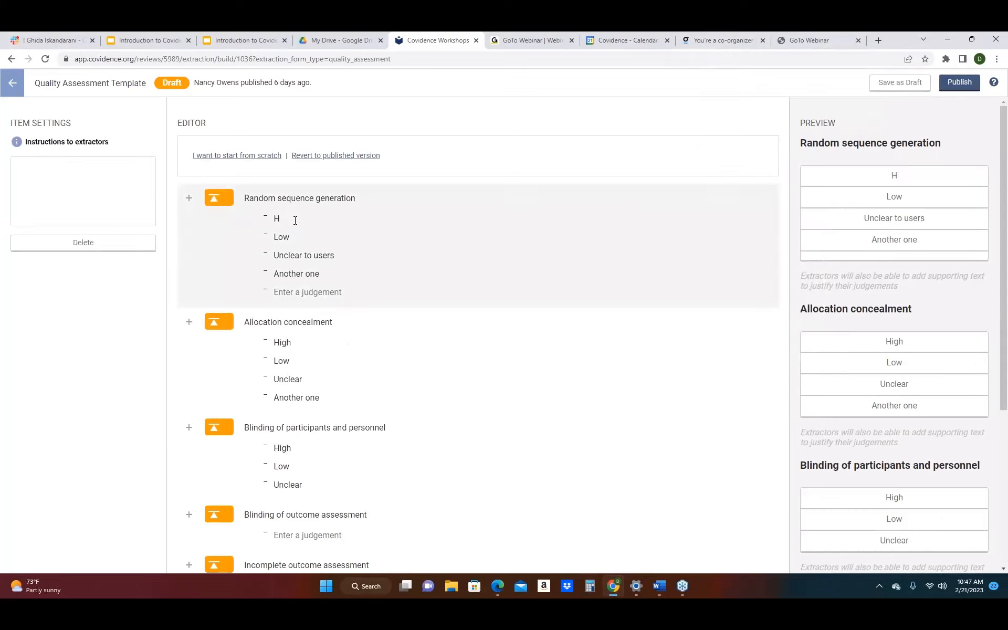
type("hhhh")
Add a new blank domain and a duplicate of the Random sequence generation domain below it, and leave the template without saving.
left_click(189, 198)
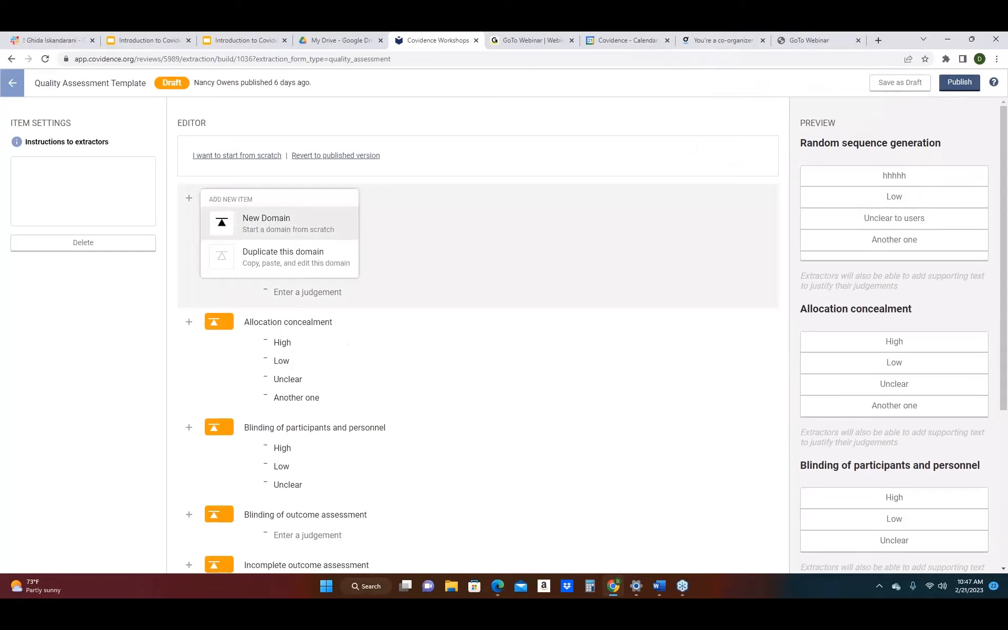
left_click(210, 226)
left_click(192, 202)
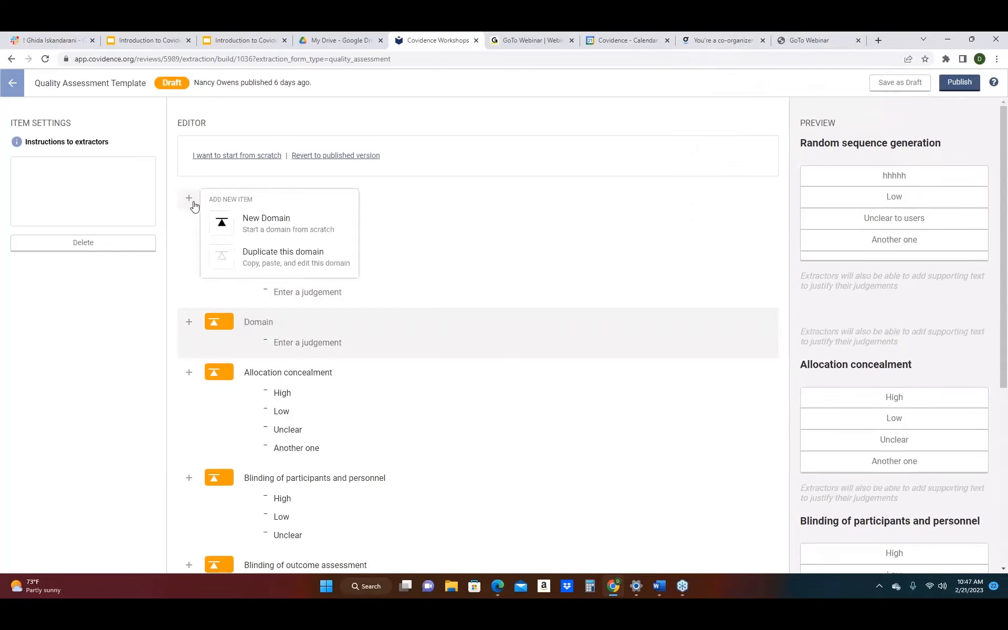
left_click(262, 253)
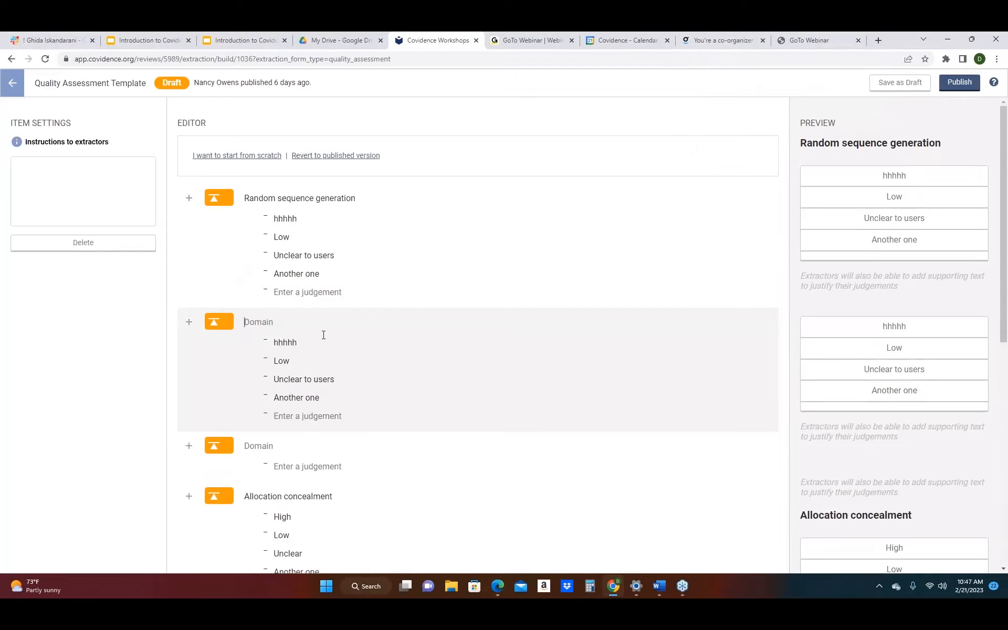
left_click(11, 87)
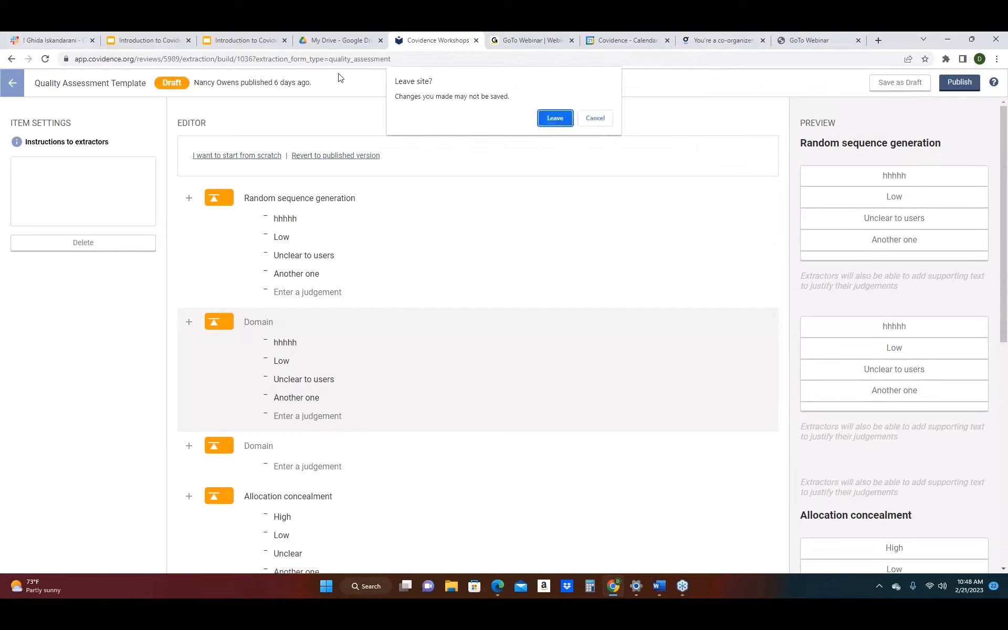
left_click(551, 121)
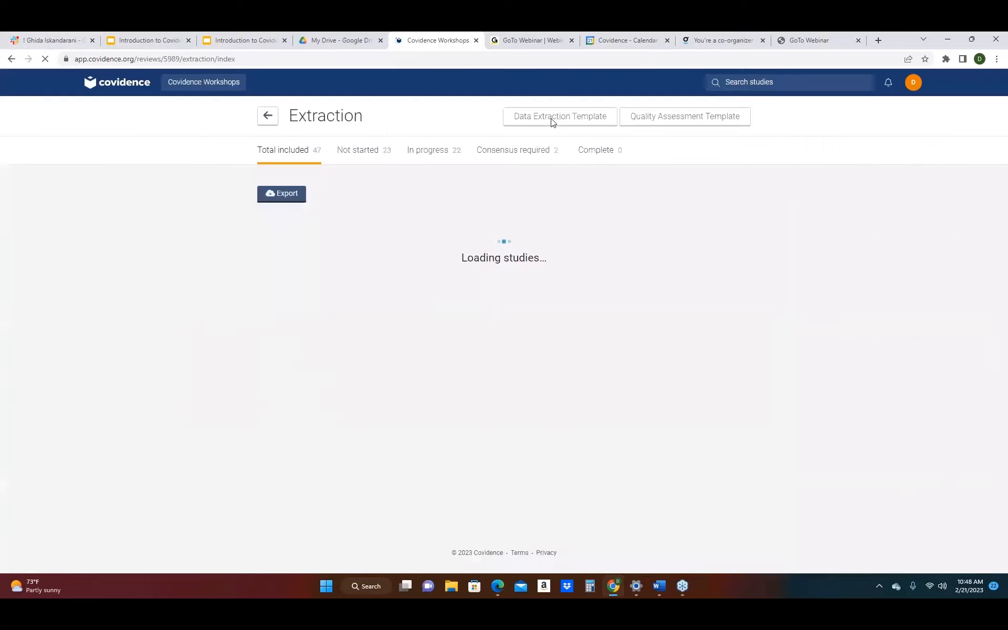
Begin extraction on the not-started study "Can postoperative nausea or vomiting be predicted?", view its quality assessment form, and return to the extraction list.
left_click(366, 152)
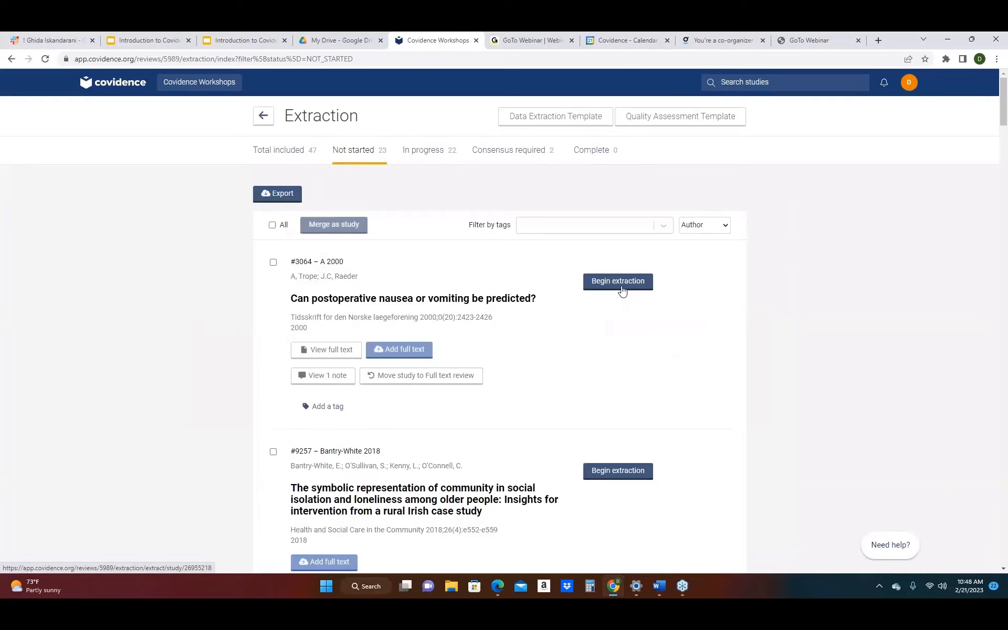
left_click(622, 291)
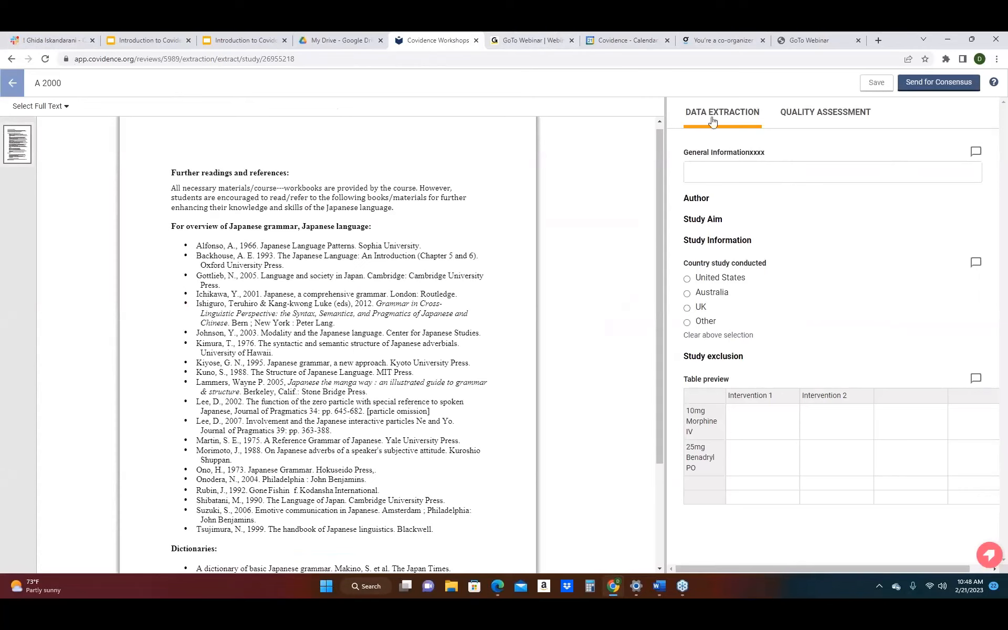
left_click(822, 118)
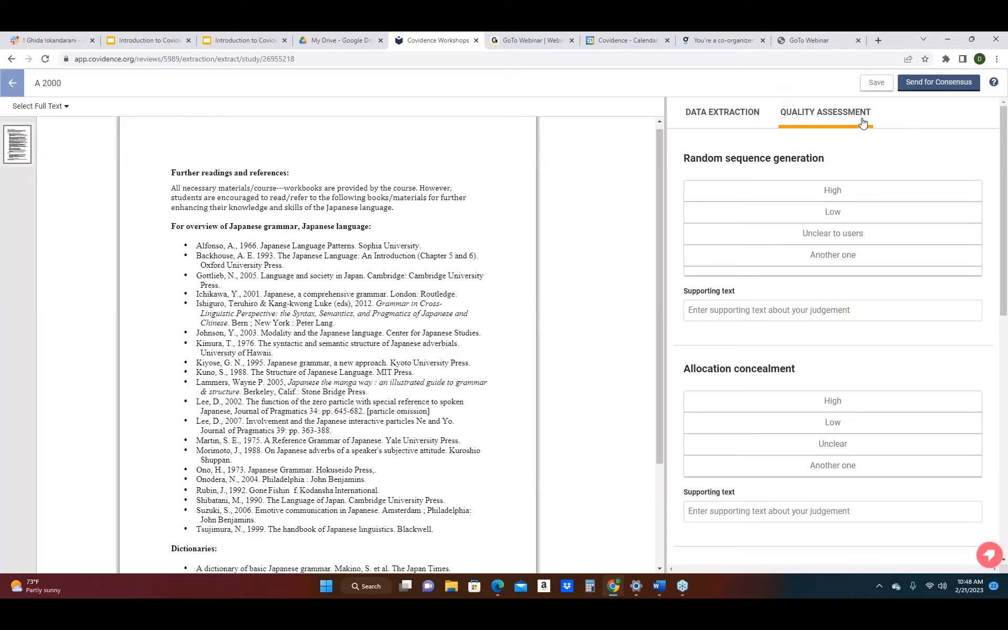
left_click(13, 82)
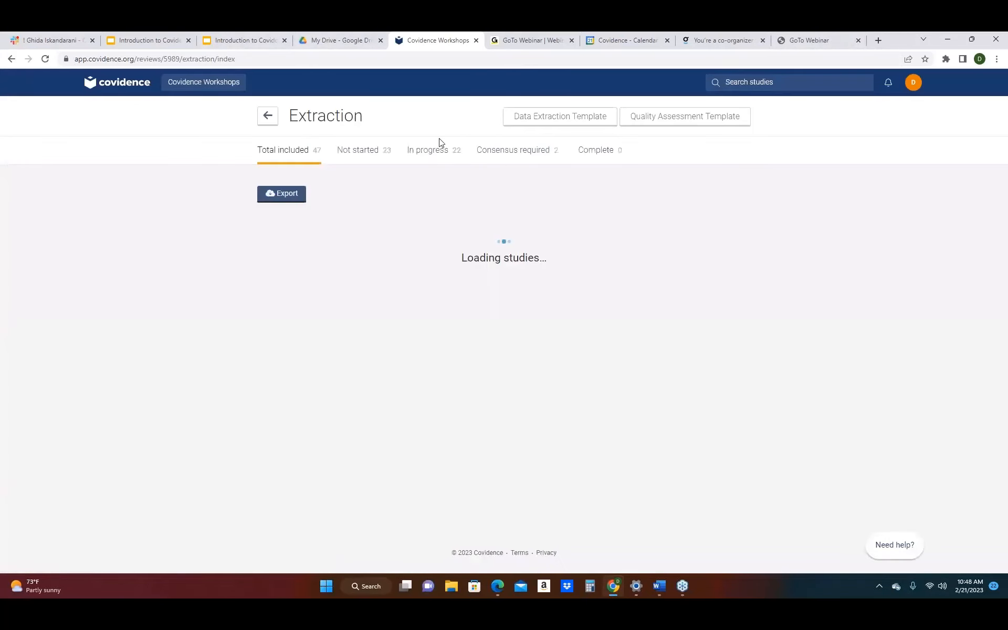
List the studies requiring consensus, begin consensus on "Factors Associated with 'Feeling Suicidal'", and look through the data extraction conflicts.
left_click(505, 149)
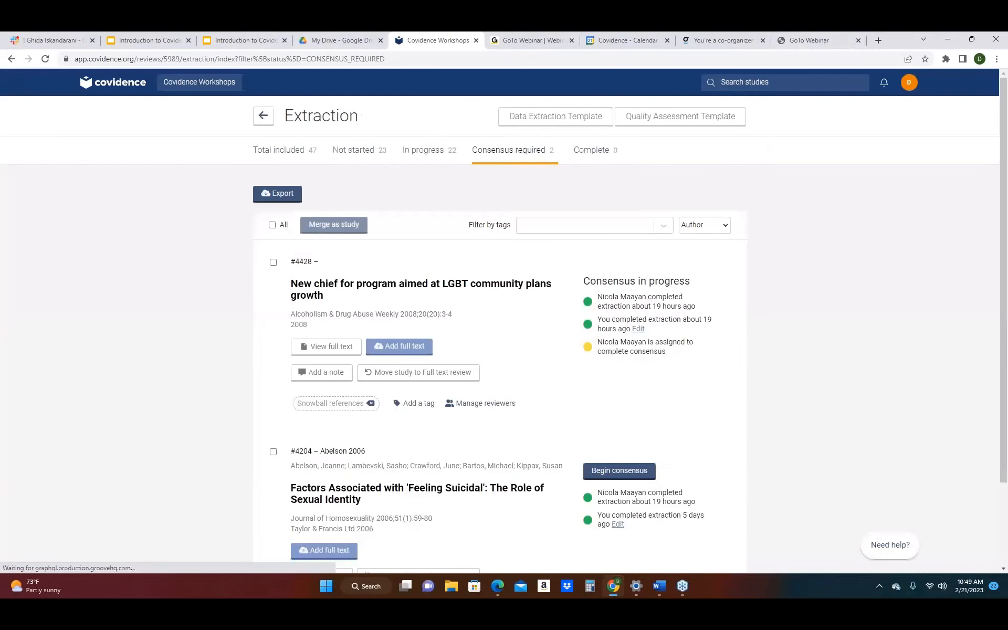
scroll(525, 362, "down", 2)
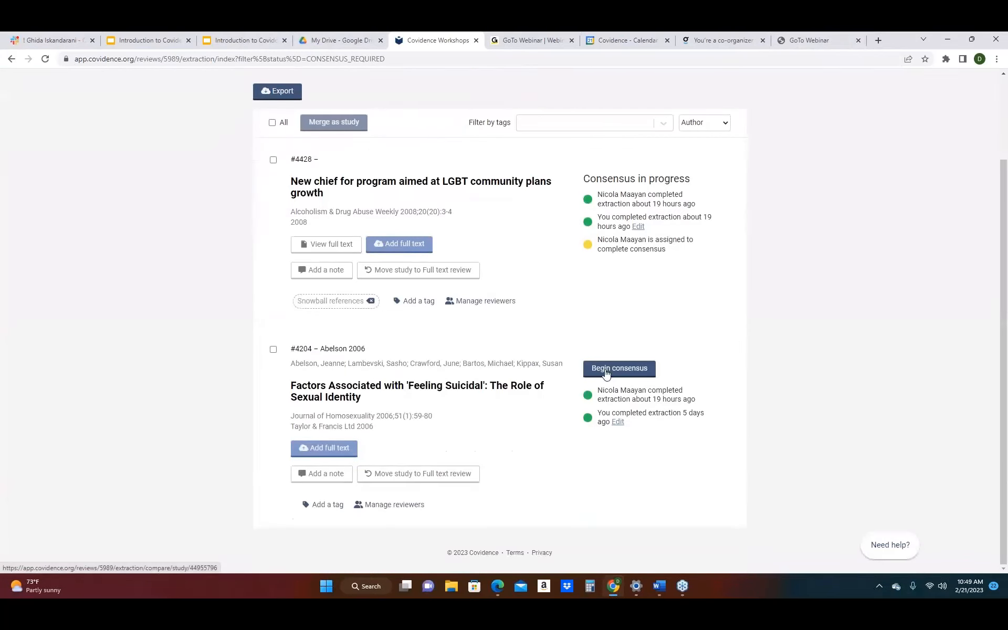
left_click(606, 371)
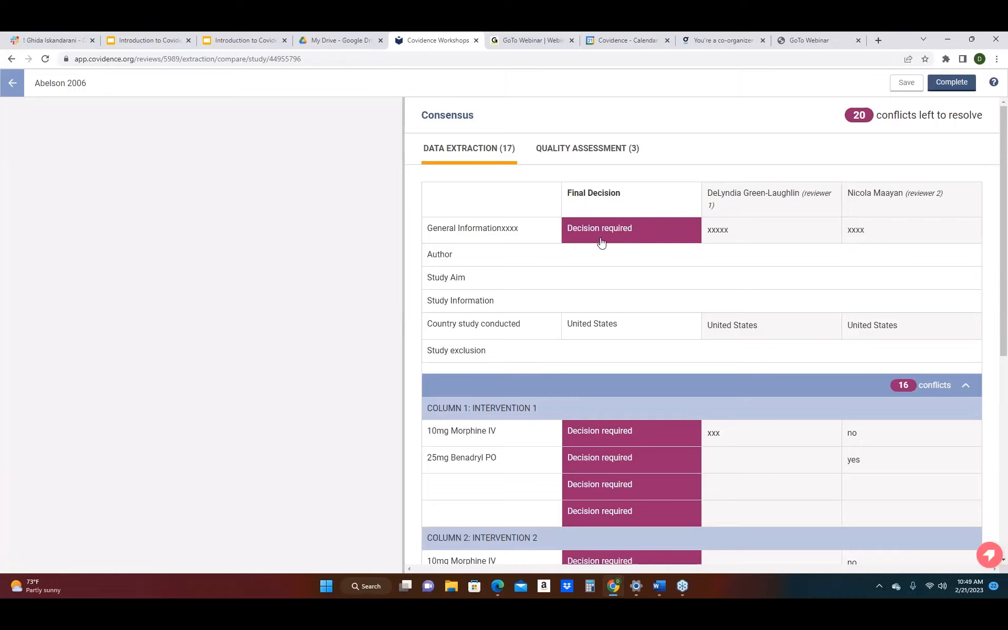
scroll(597, 251, "down", 2)
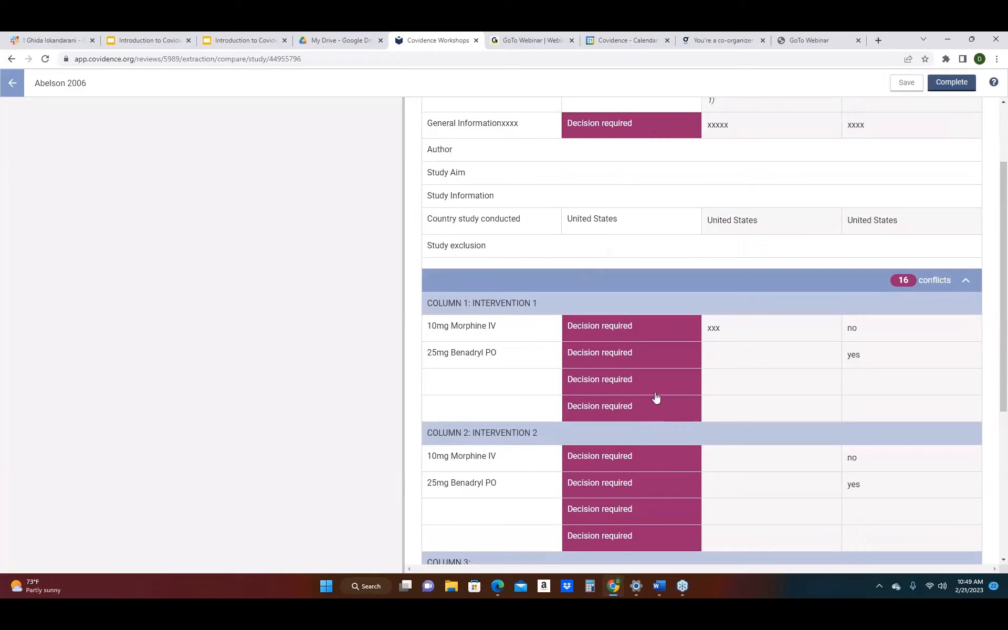
scroll(655, 395, "up", 2)
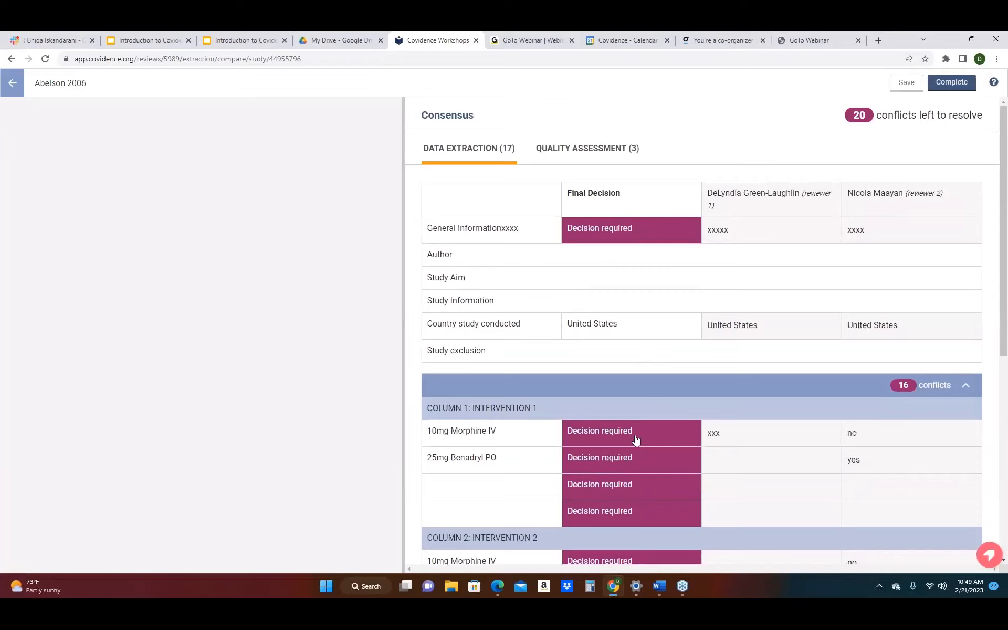
Choose reviewer 1's "xxx" as the final decision for 10mg Morphine IV under Intervention 1, and leave the consensus form without saving.
left_click(717, 438)
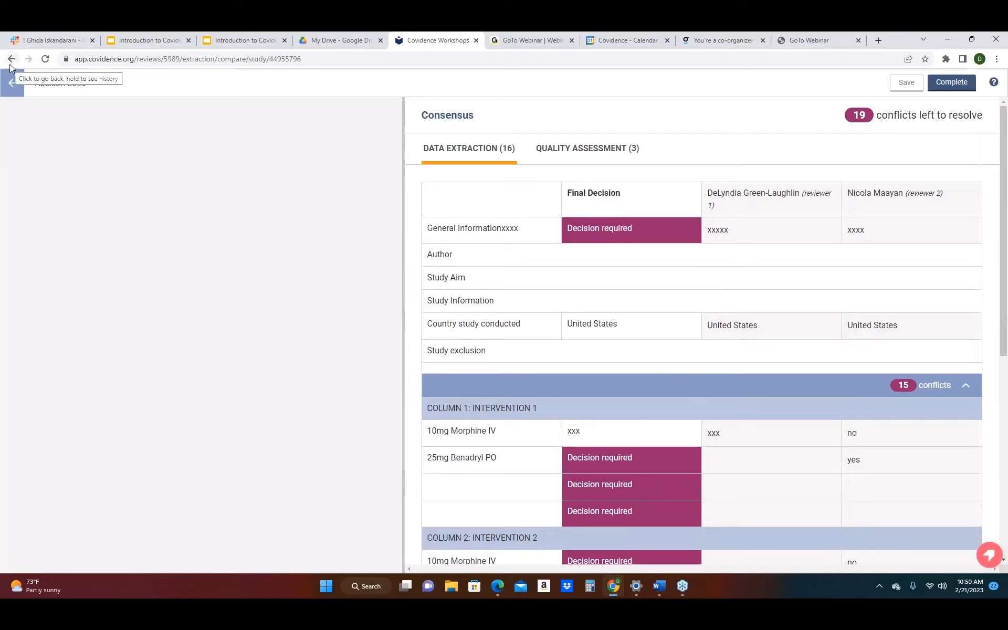
left_click(12, 83)
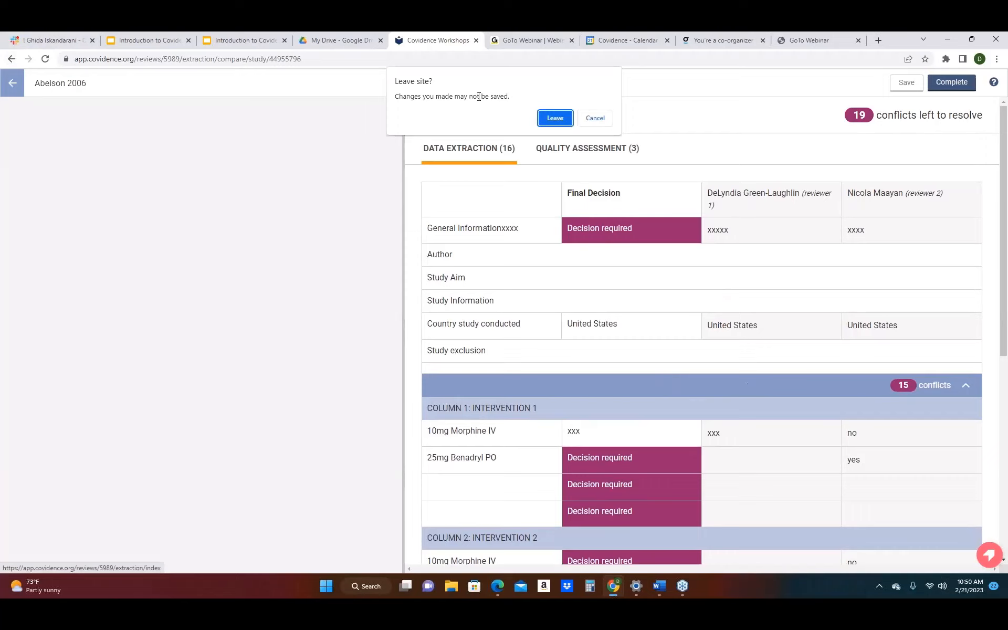
left_click(551, 118)
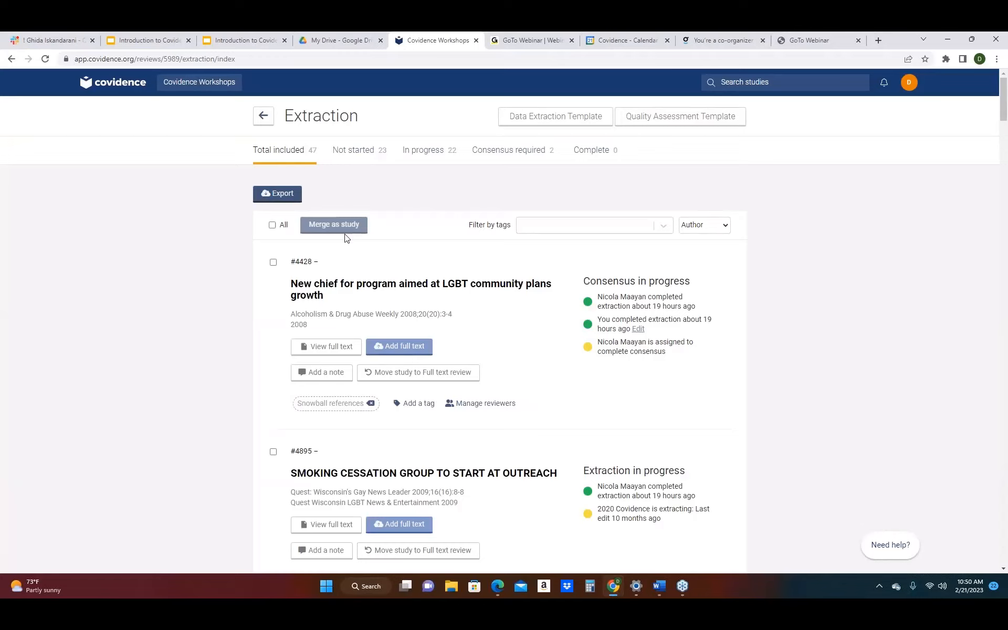
Merge "New chief for program aimed at LGBT community plans growth" and "SMOKING CESSATION GROUP TO START AT OUTREACH", with #4428 as the study ID.
left_click(273, 262)
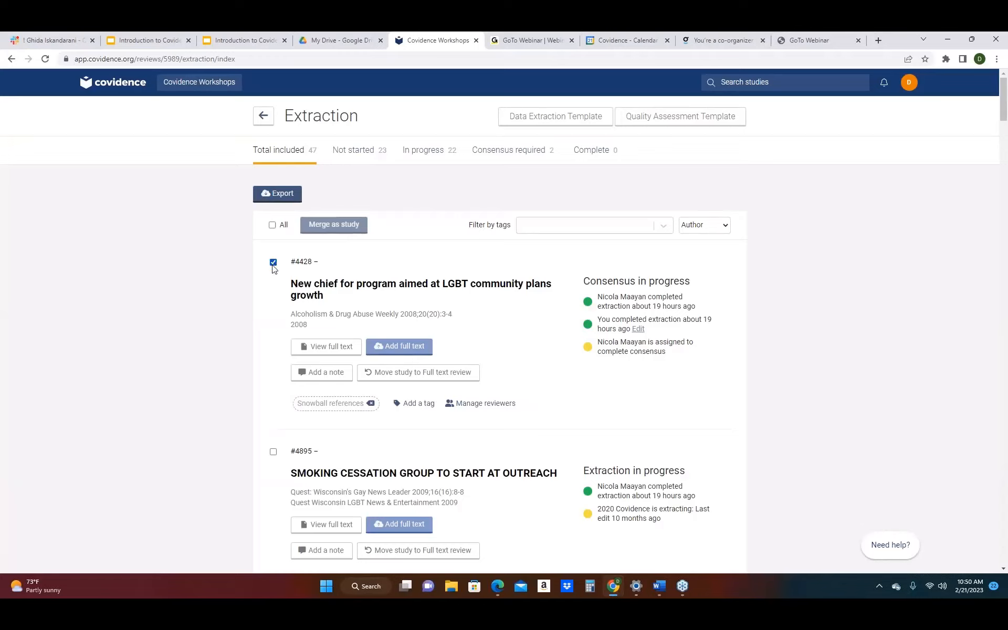
left_click(273, 453)
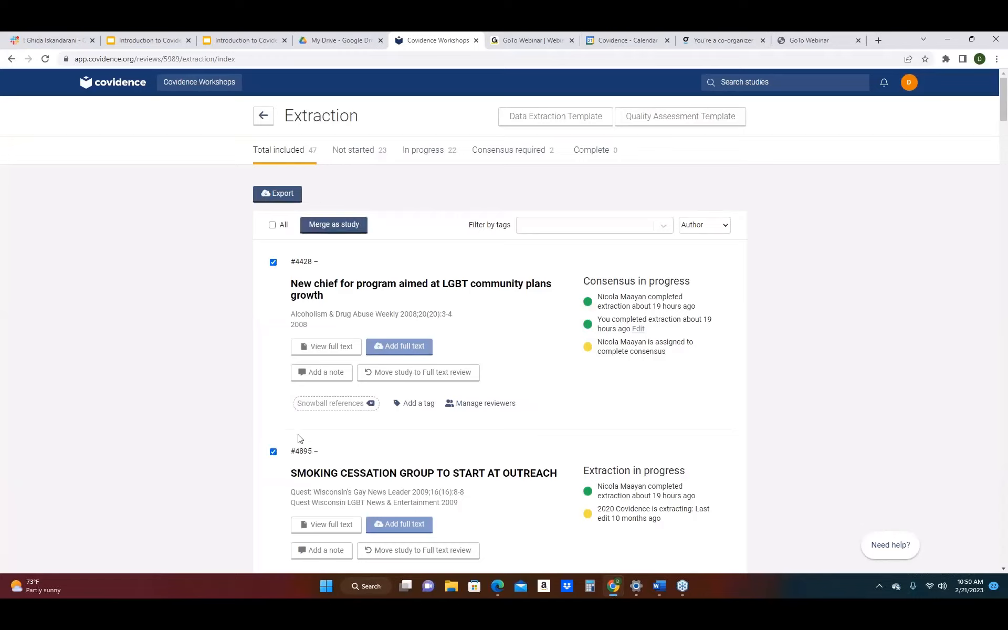
left_click(343, 231)
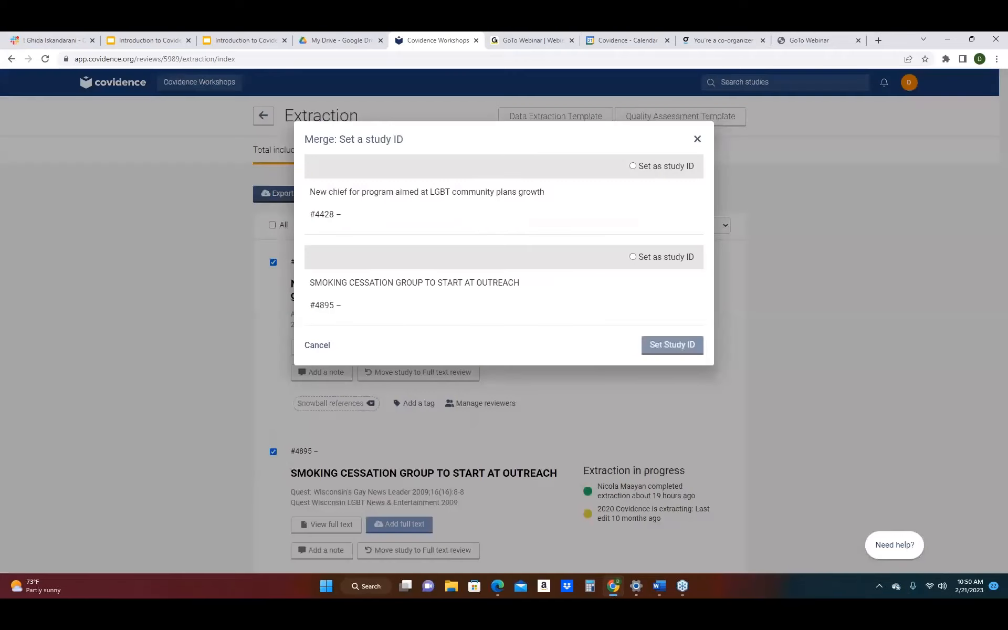
left_click(632, 166)
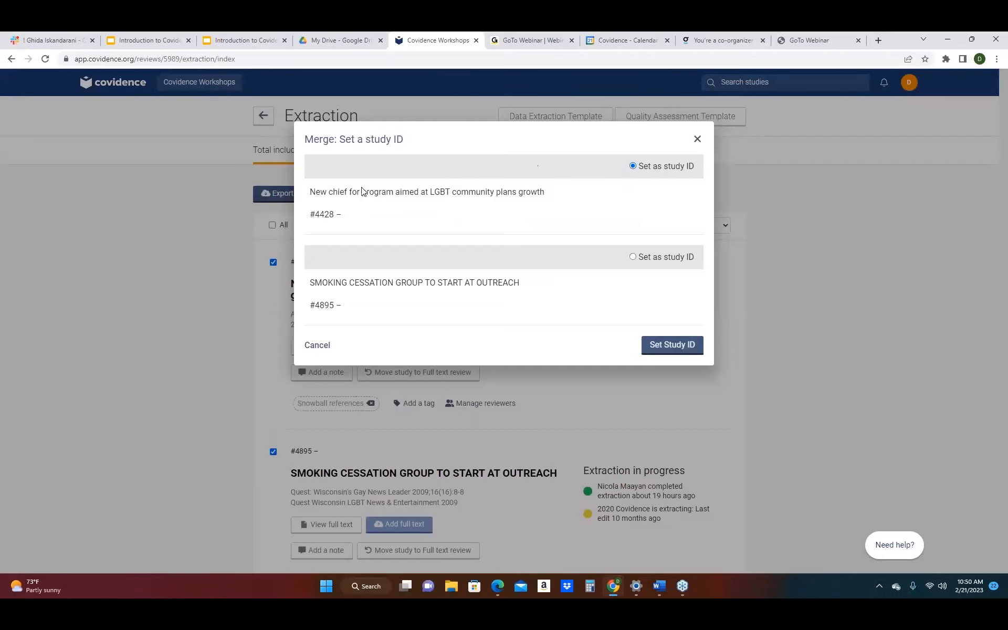
left_click(654, 344)
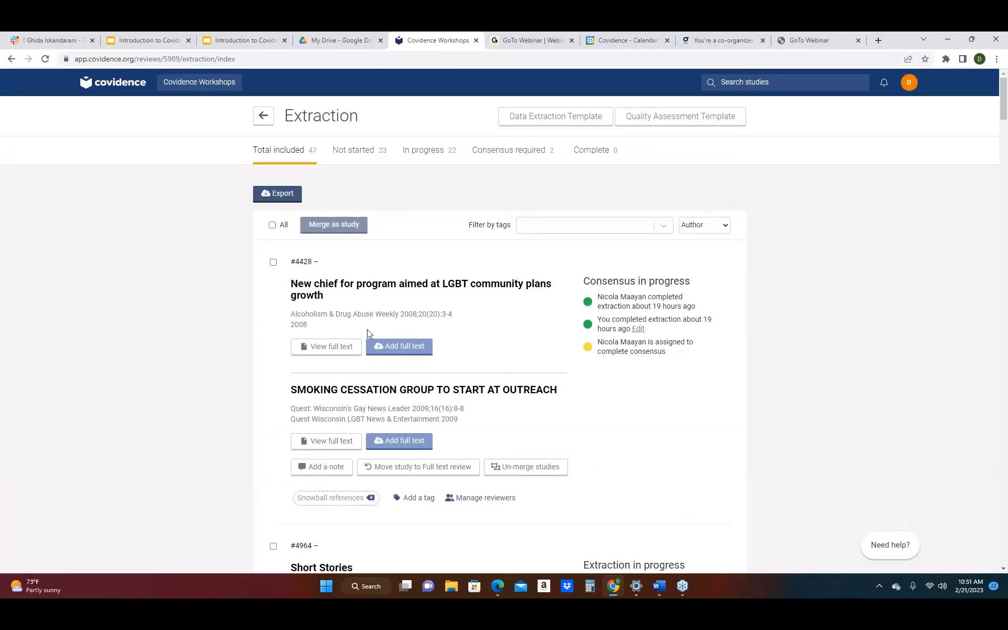
Un-merge the two studies grouped under study #4428.
left_click(515, 472)
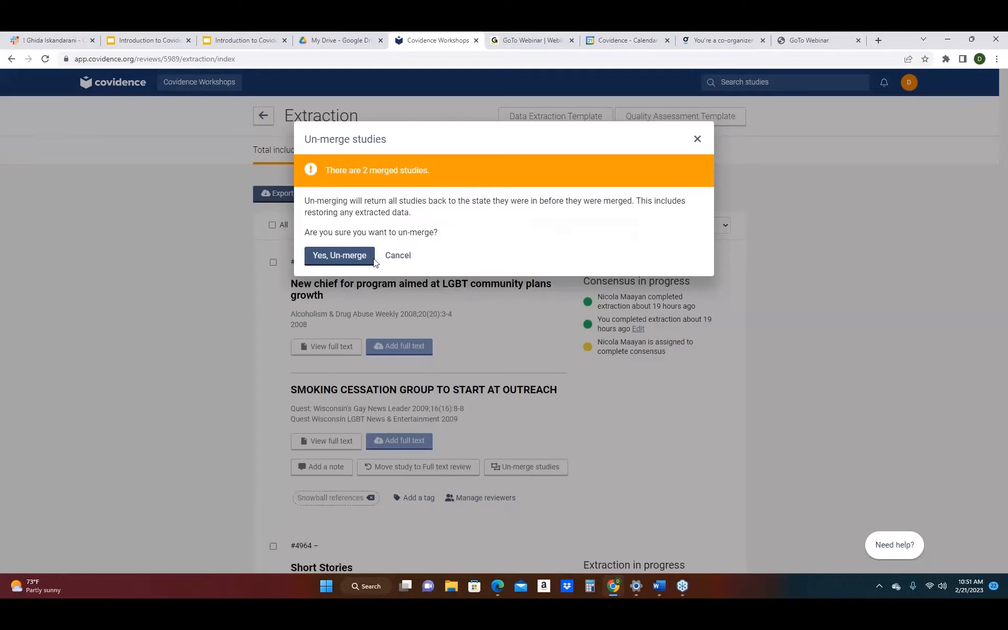
left_click(427, 344)
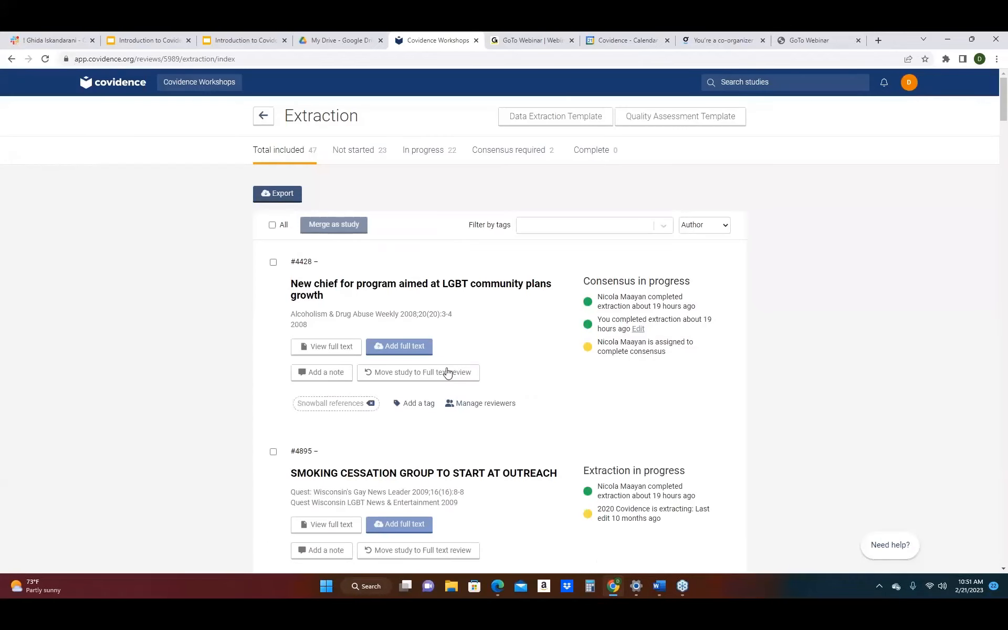
Select a different Reviewer 1 for "New chief for program aimed at LGBT community plans growth" and close the reviewer assignments without saving.
scroll(327, 370, "down", 2)
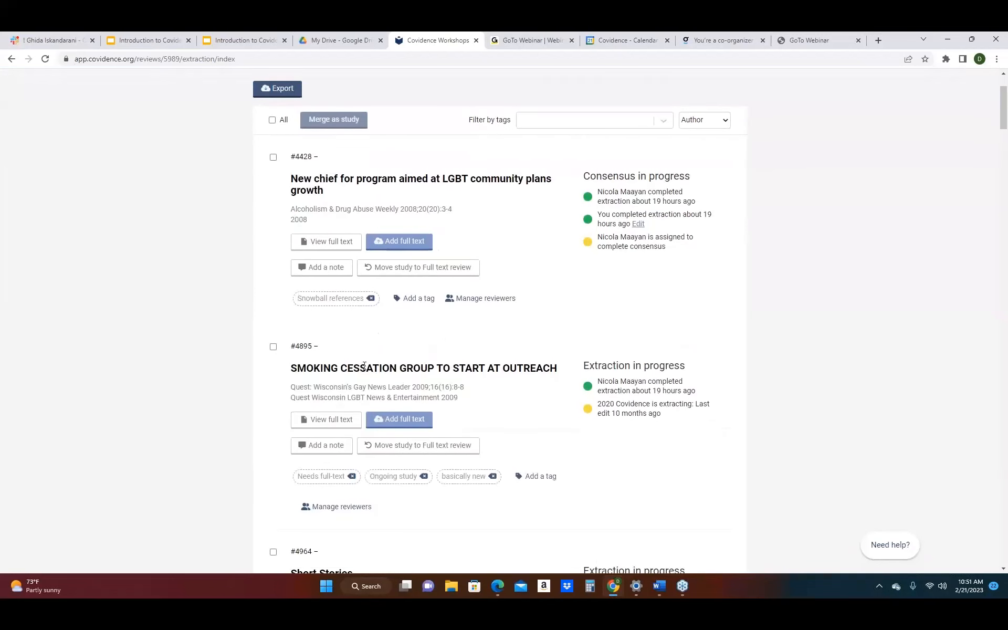
left_click(497, 300)
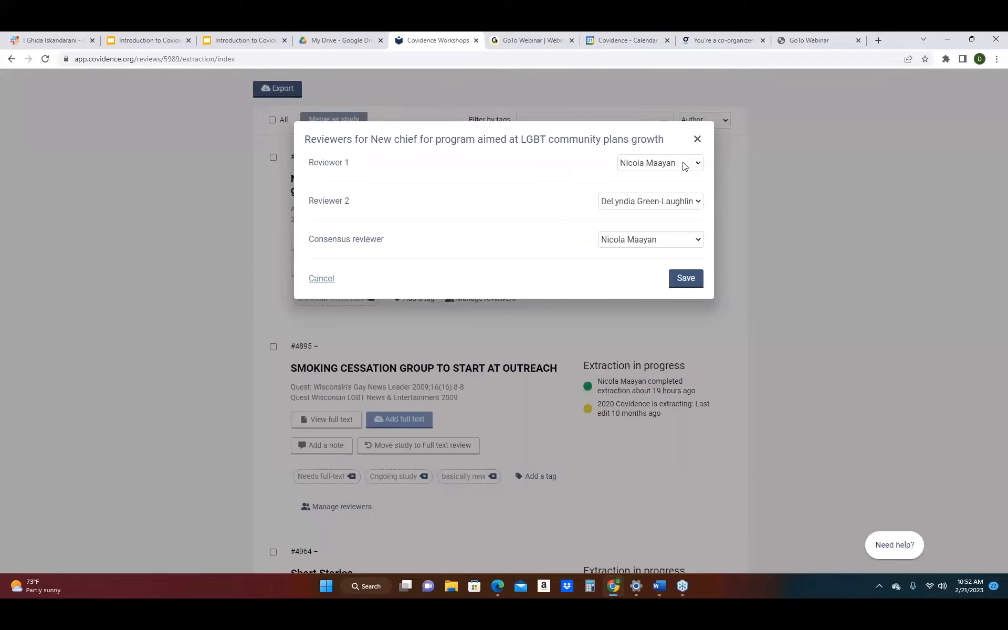
left_click(696, 166)
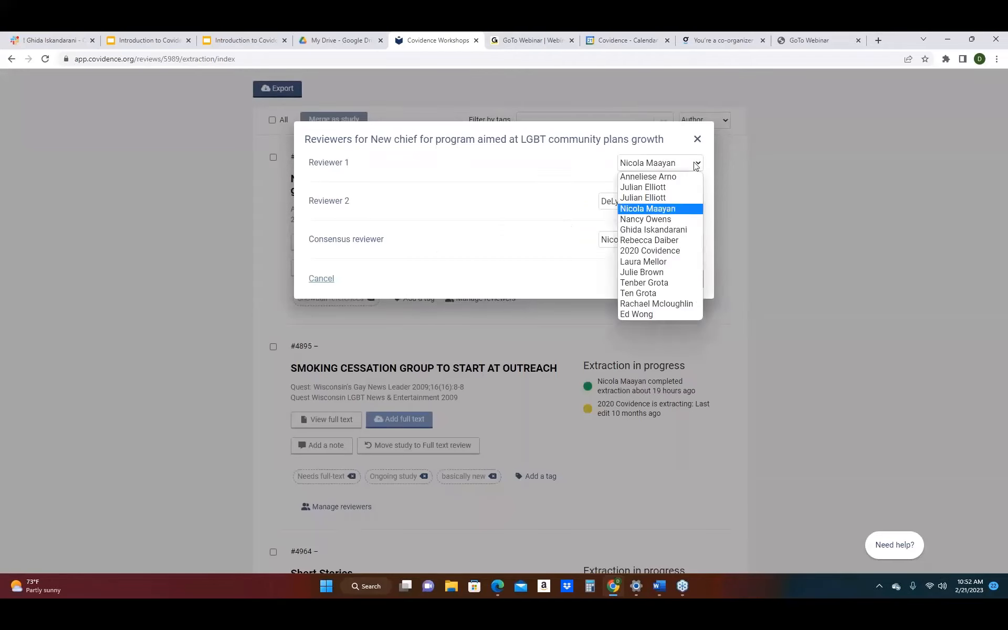
left_click(676, 221)
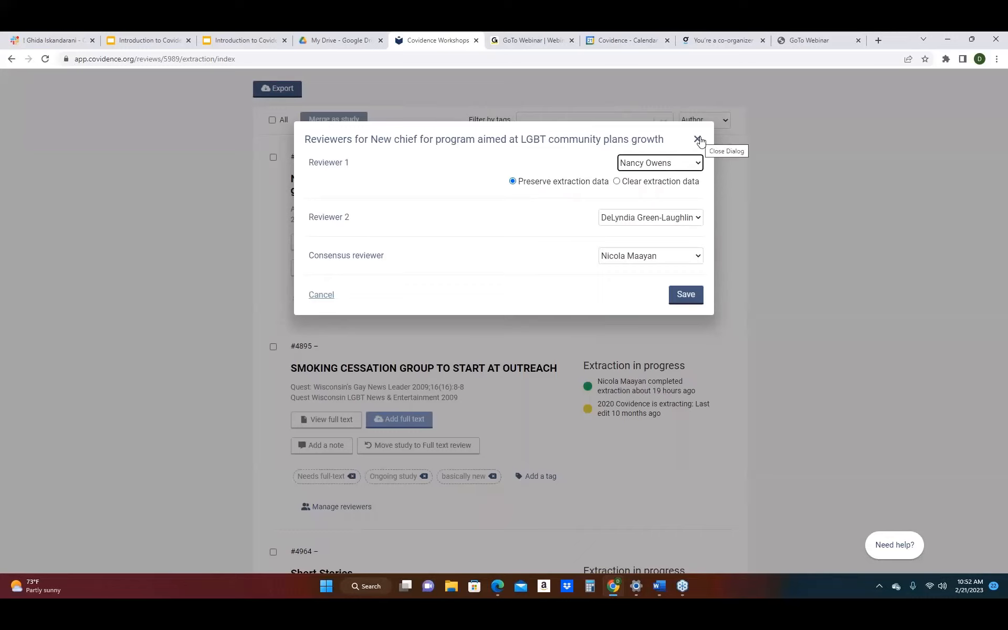
left_click(697, 140)
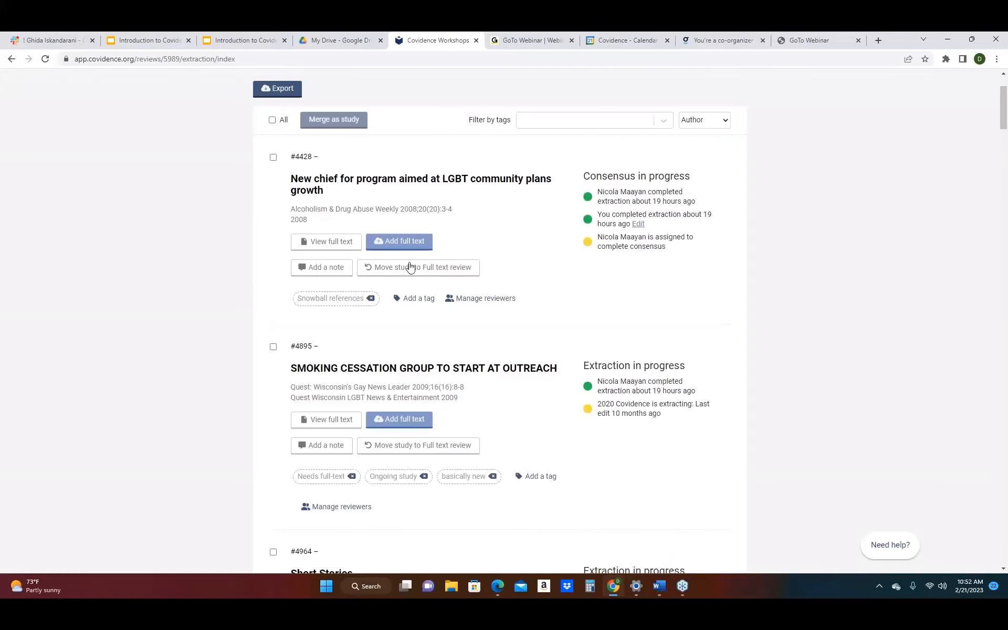
Leave the reopened Abelson 2006 consensus form and the extraction list, returning to the review summary.
left_click(12, 62)
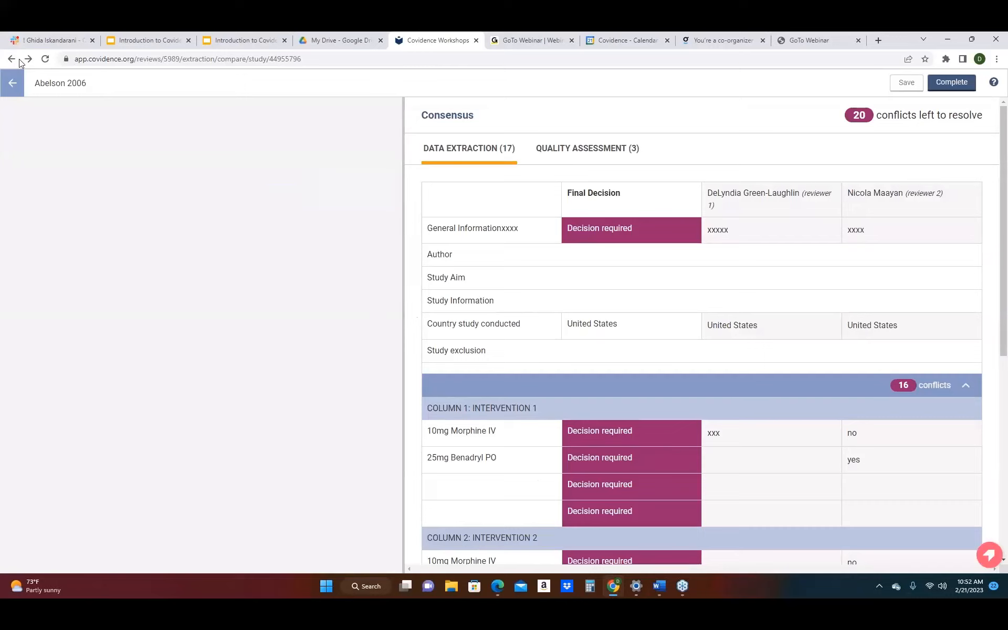
left_click(12, 83)
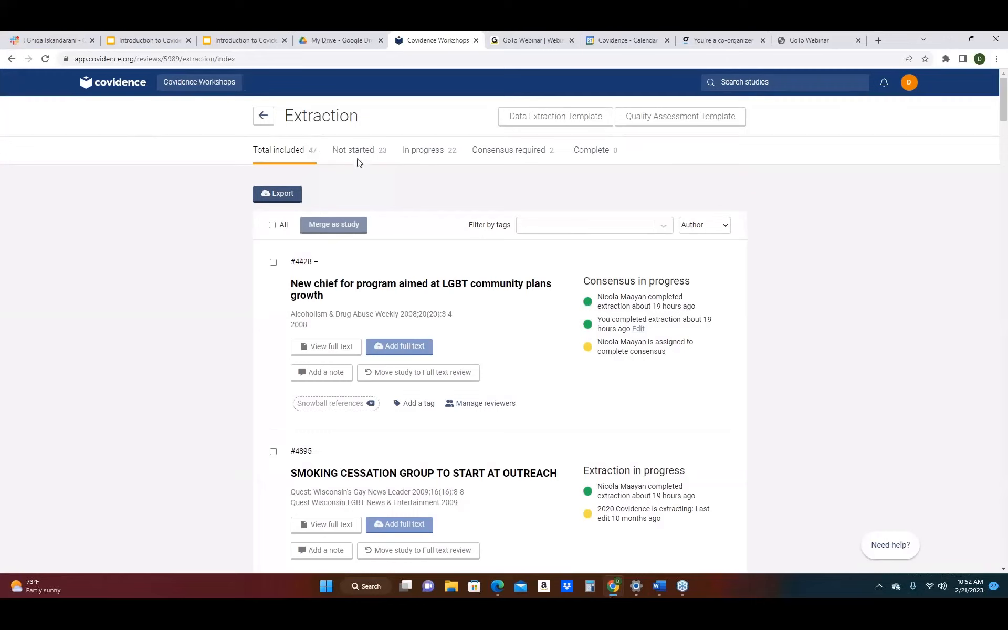
left_click(265, 115)
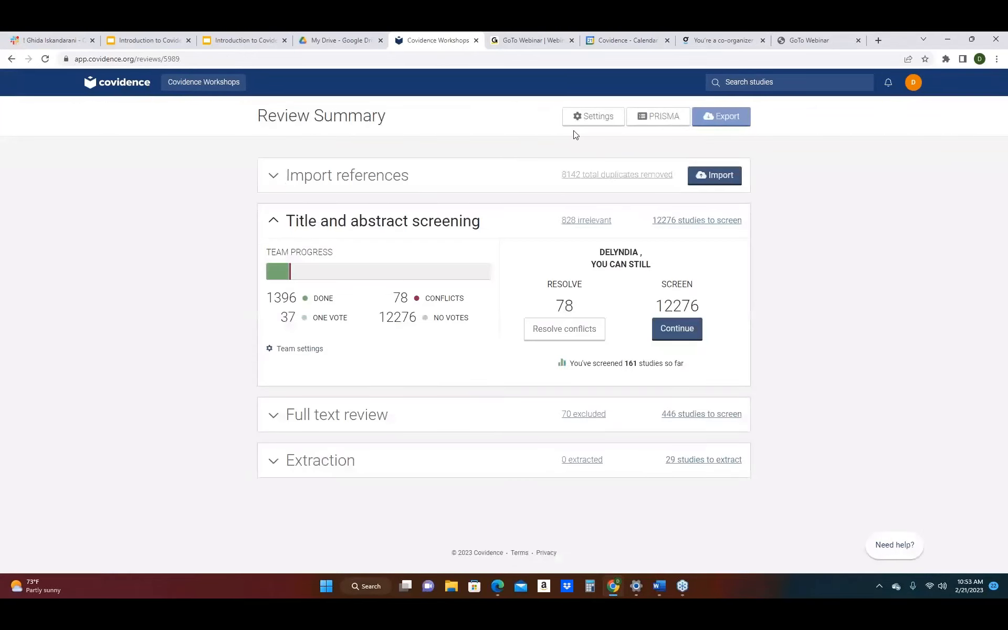
Open the review's export page, look through the reference options, file formats and data extraction choices, and return to the summary without exporting.
left_click(736, 119)
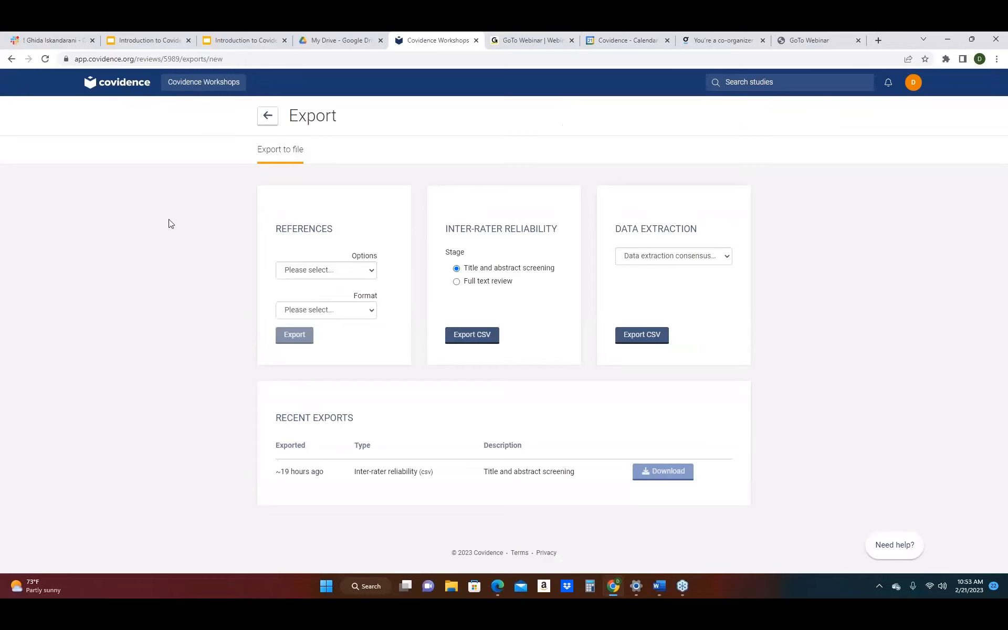
left_click(371, 278)
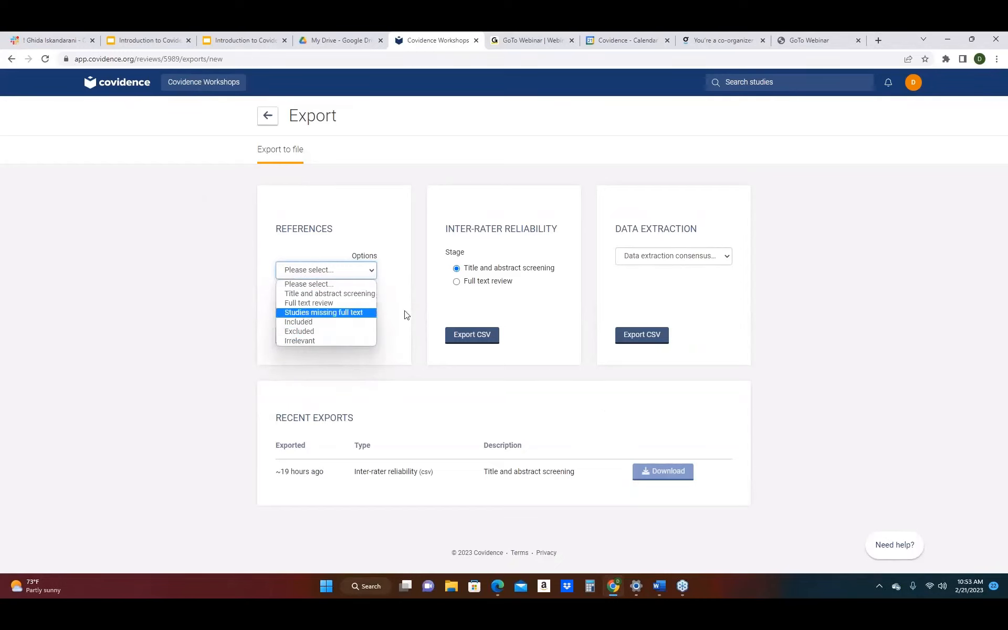
left_click(382, 324)
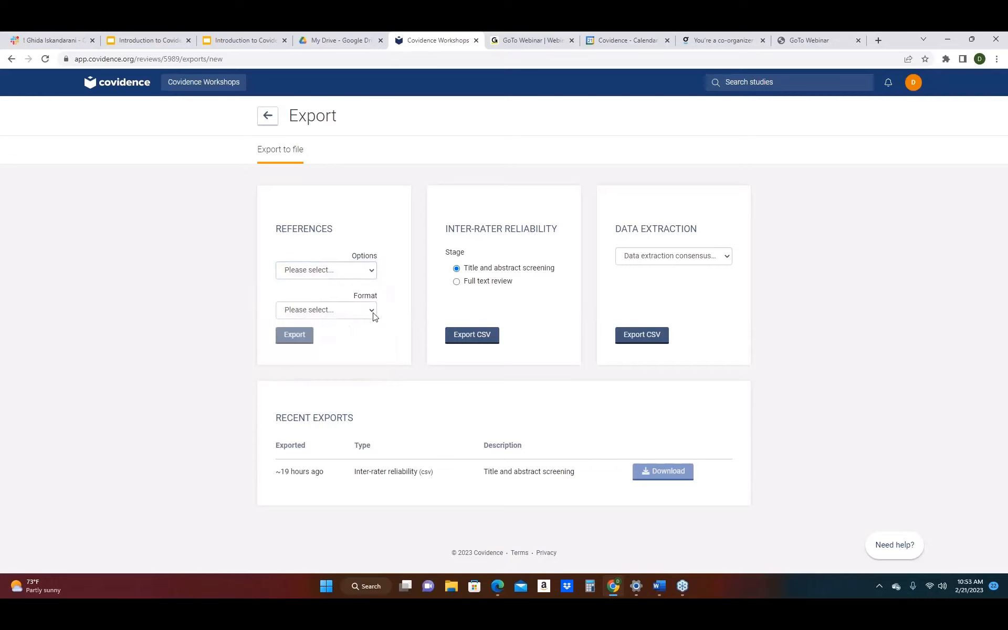
left_click(373, 313)
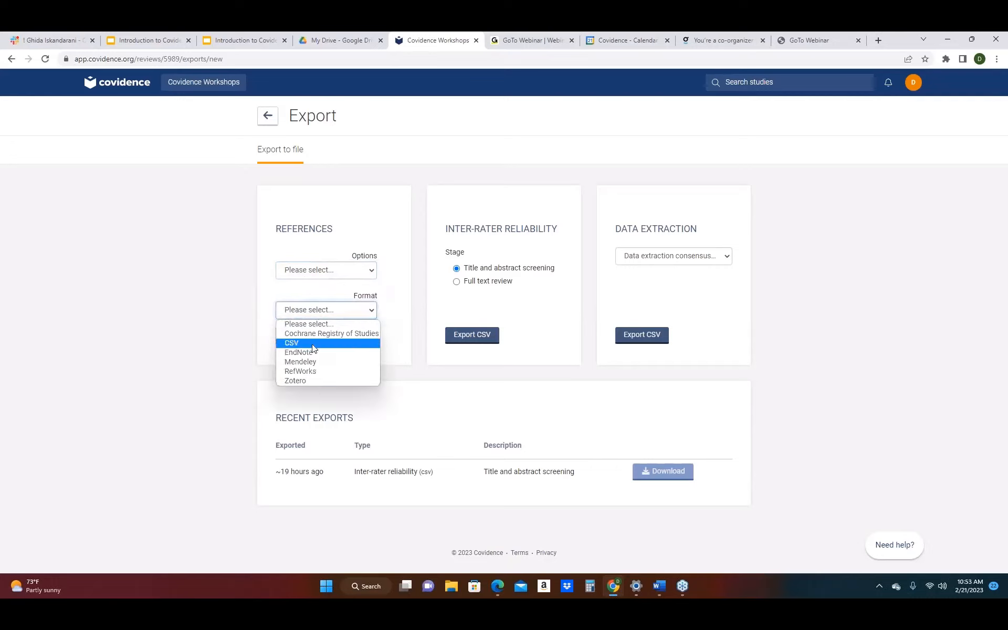
left_click(415, 298)
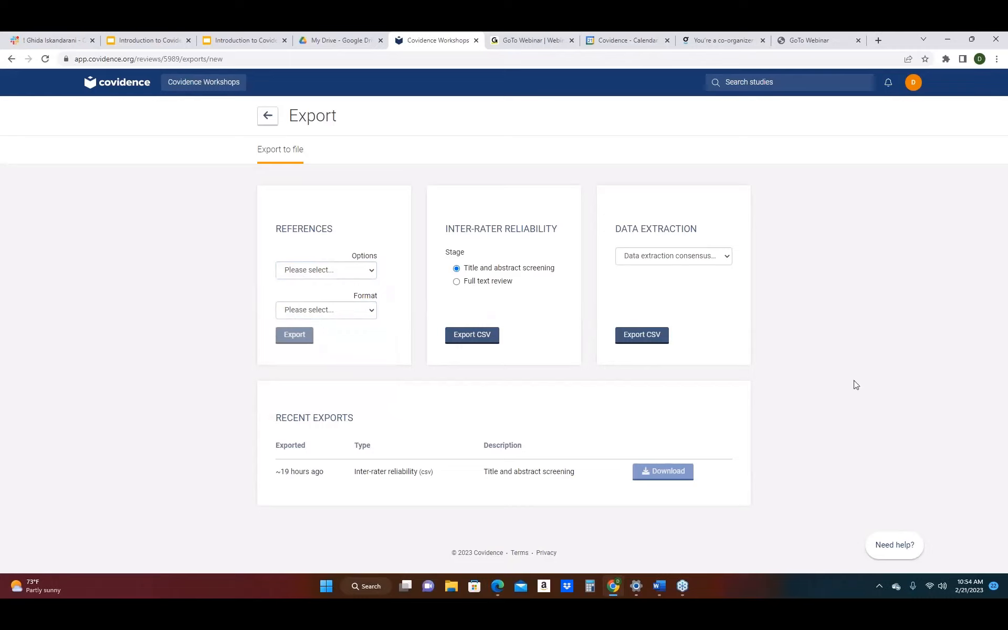
left_click(727, 257)
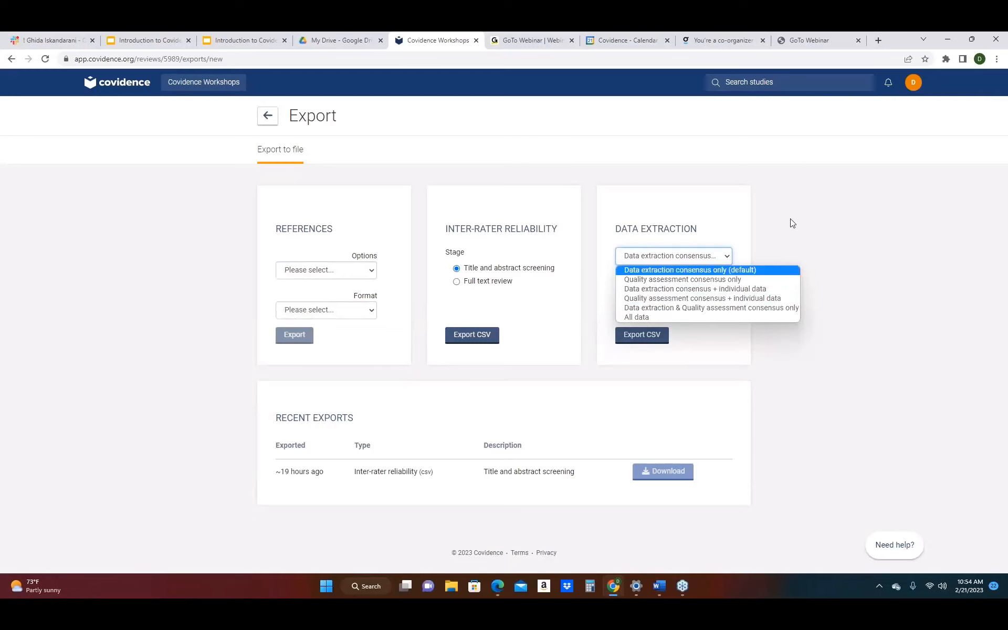
left_click(772, 204)
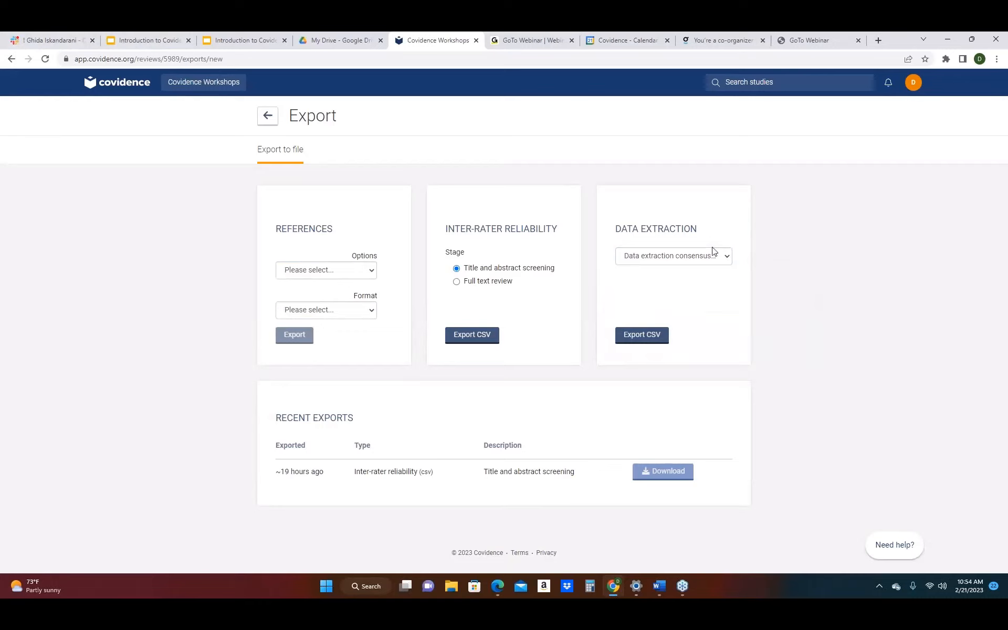
left_click(267, 116)
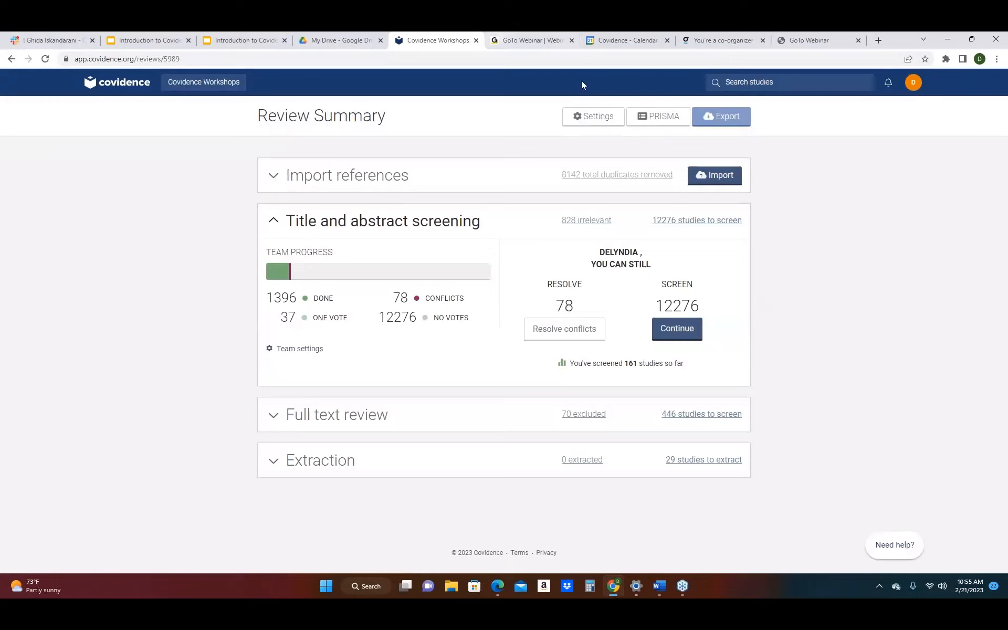
Open the PRISMA flow diagram, expand the exclusion reasons to examine the whole diagram, and return to the review summary.
left_click(651, 120)
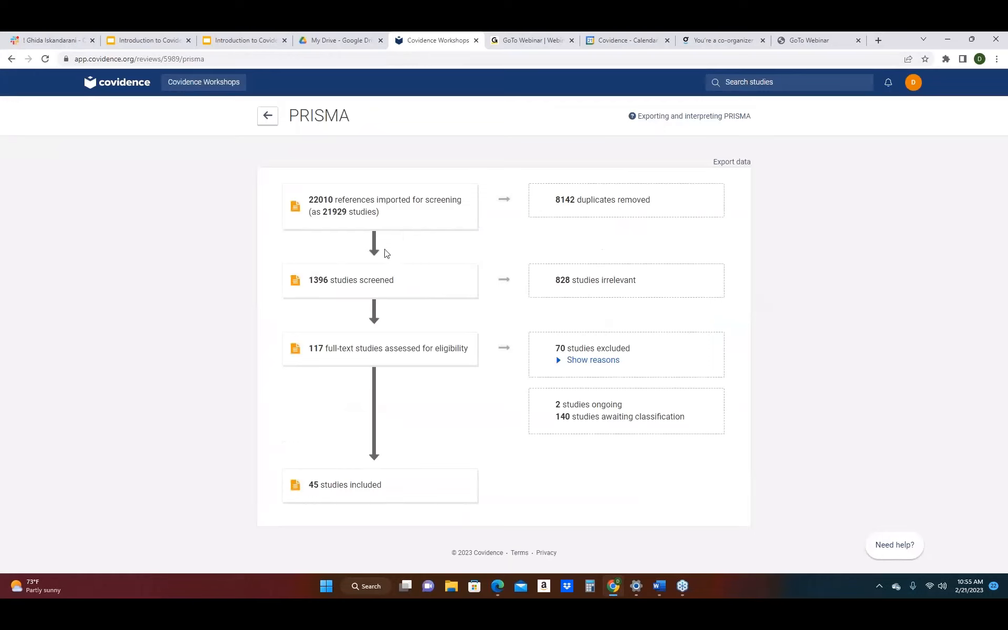
left_click(594, 360)
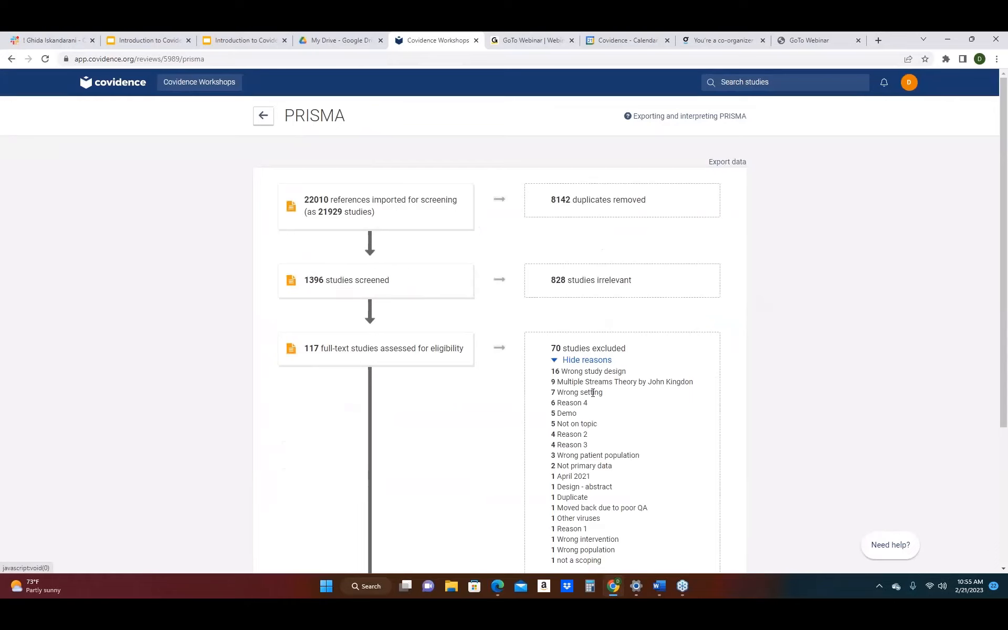
scroll(596, 367, "down", 1)
scroll(598, 426, "down", 3)
scroll(598, 426, "up", 4)
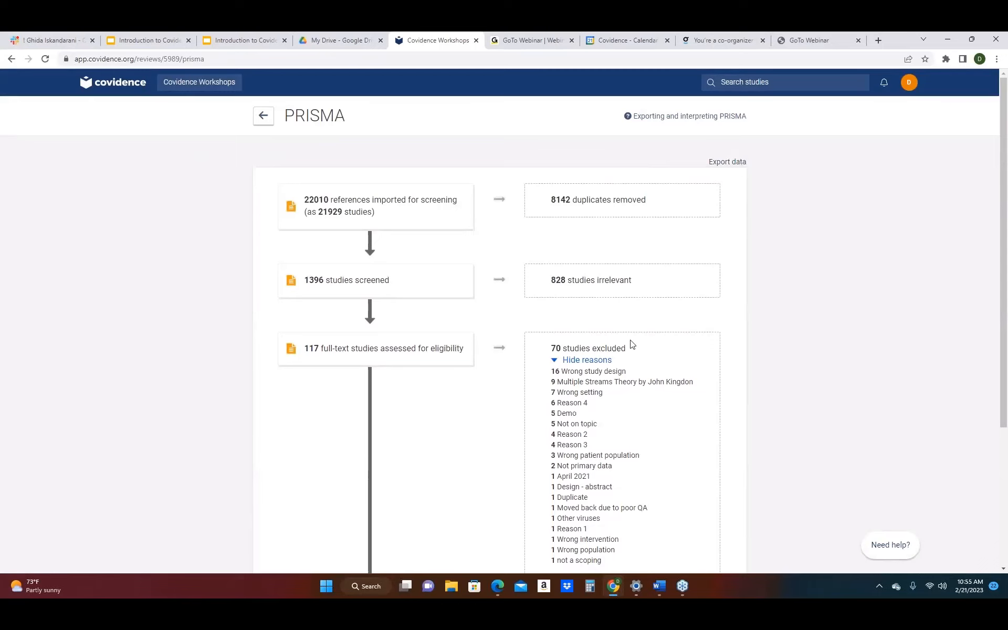
scroll(591, 383, "down", 3)
scroll(591, 382, "down", 1)
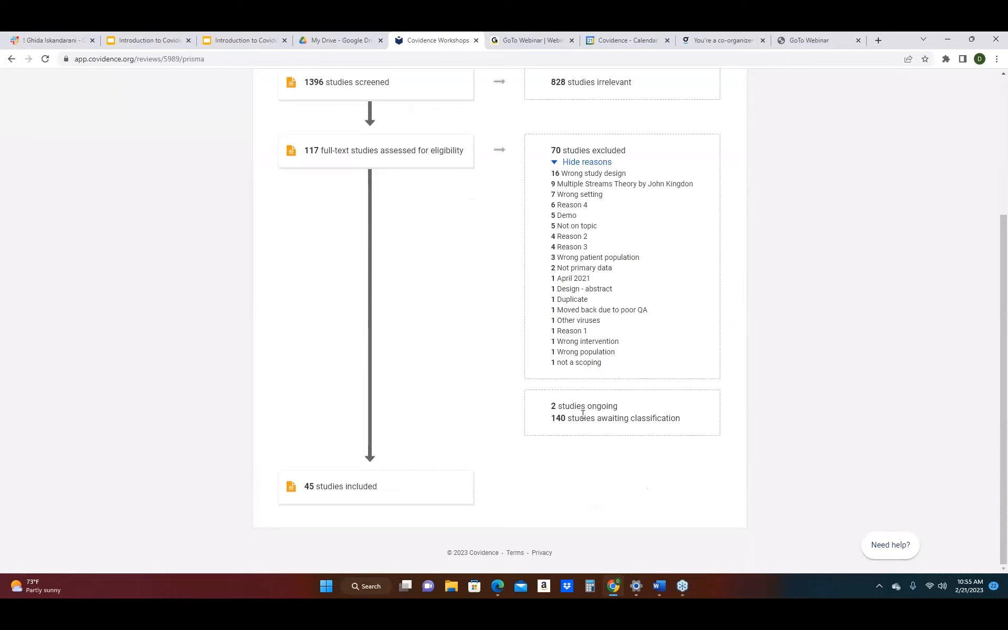
scroll(681, 373, "up", 4)
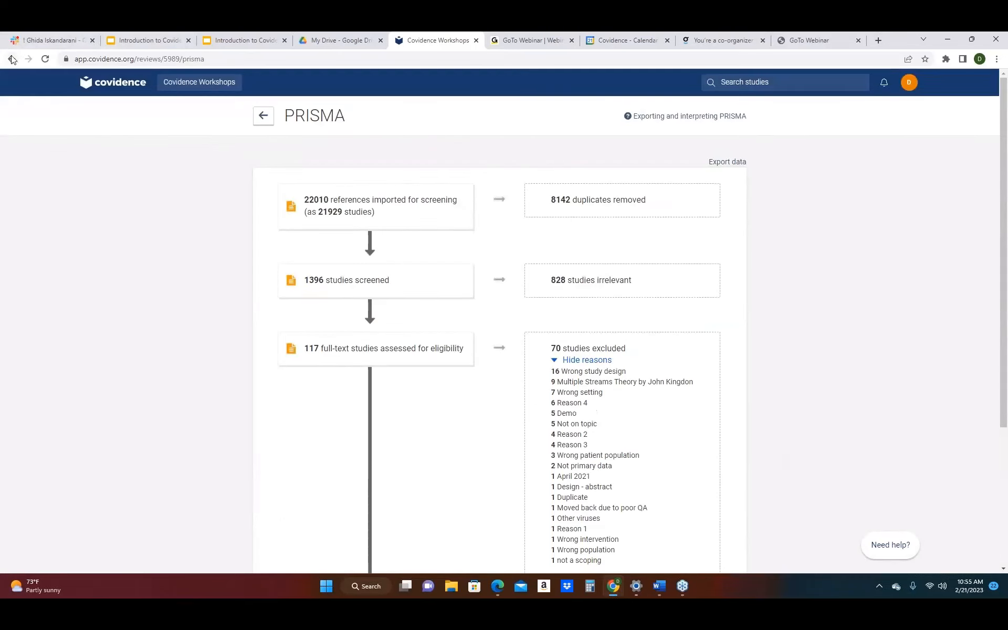
left_click(12, 59)
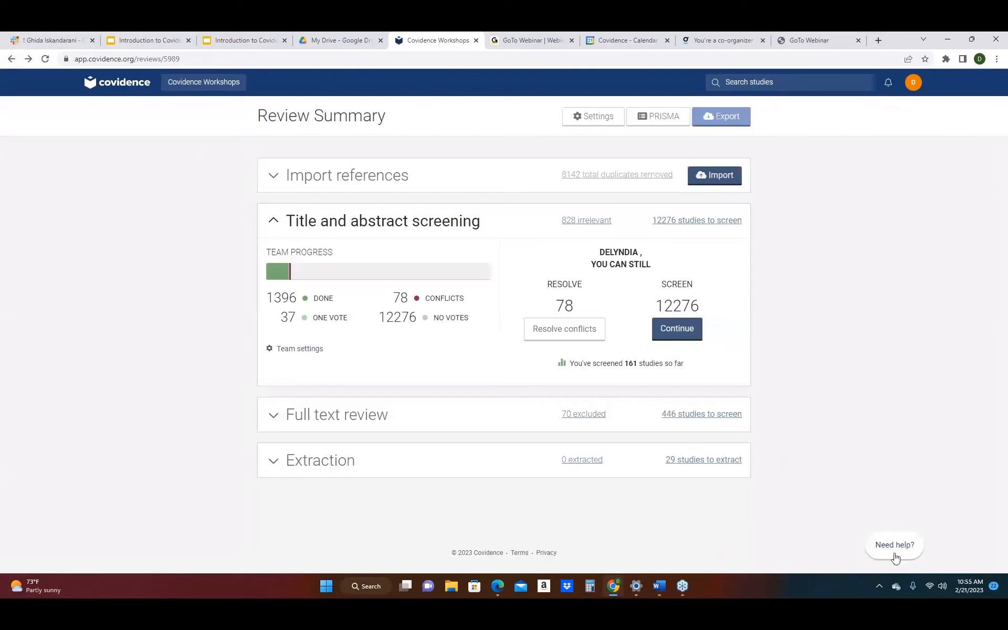
Open the help widget, view the knowledge base's featured articles and the email contact option, and close the widget.
left_click(895, 546)
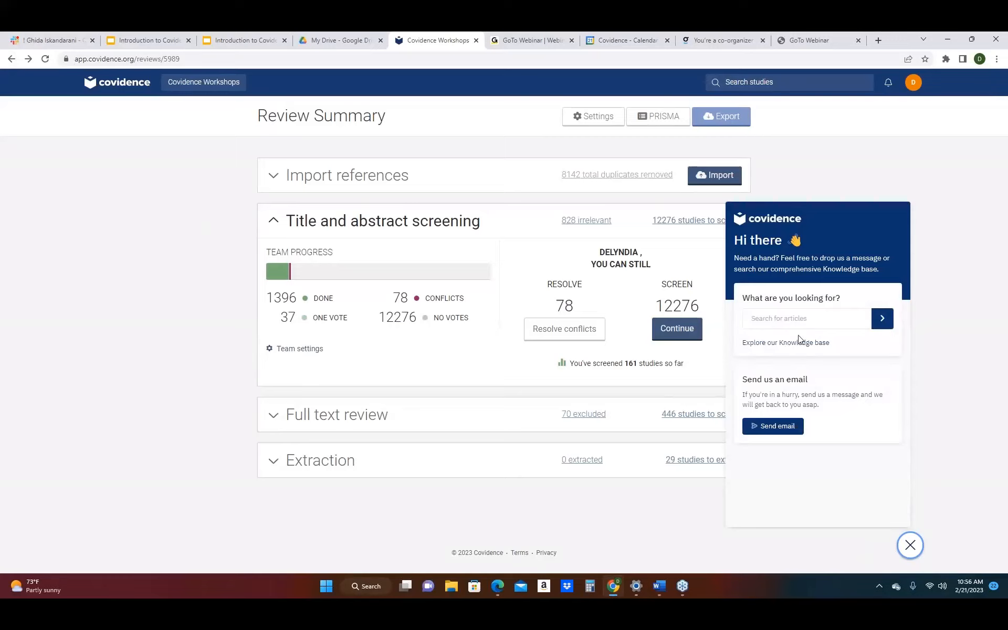
left_click(808, 344)
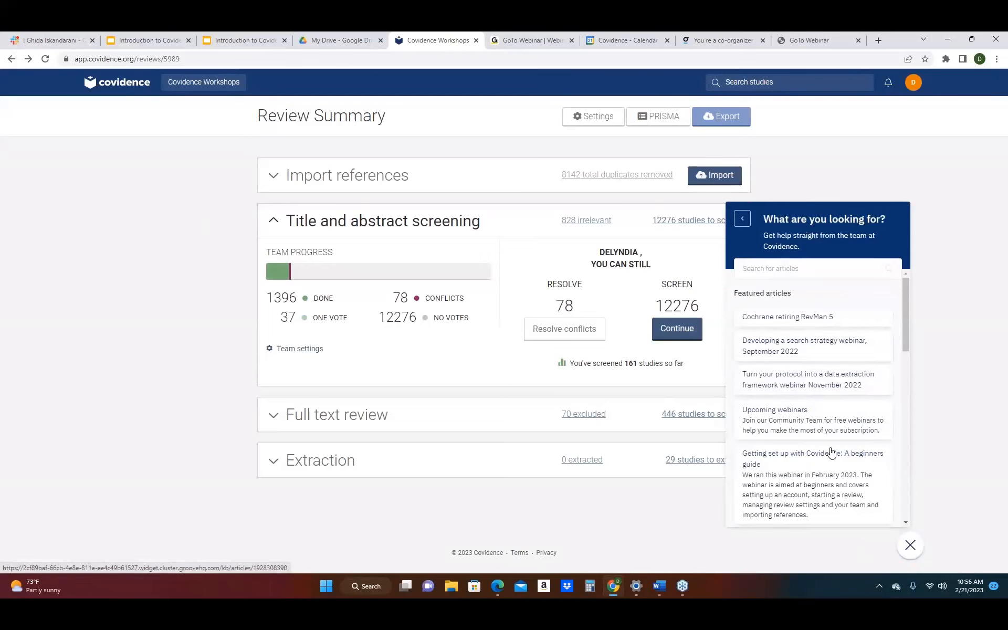
left_click(911, 545)
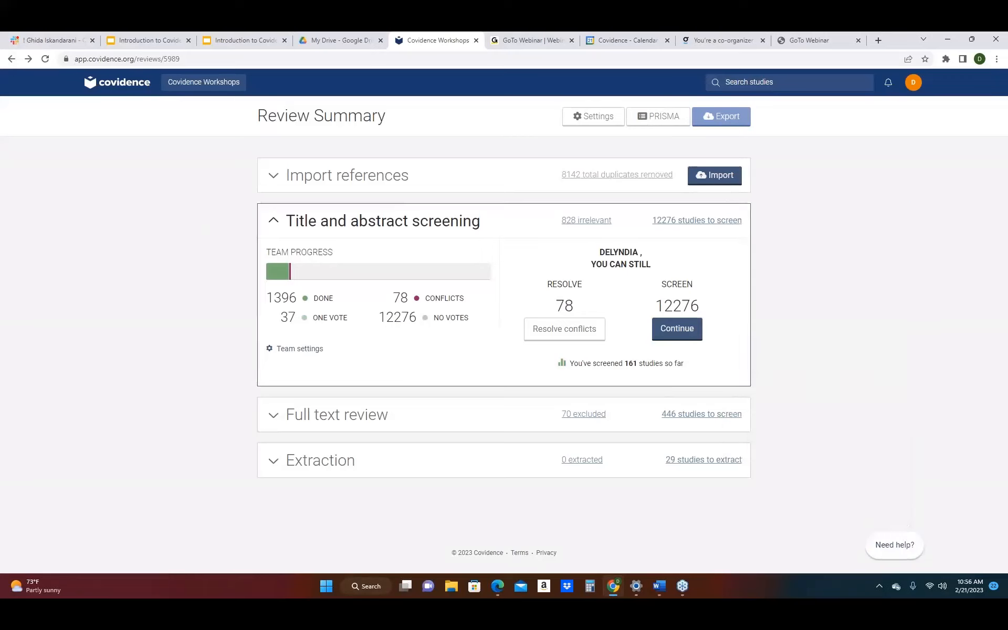
left_click(893, 546)
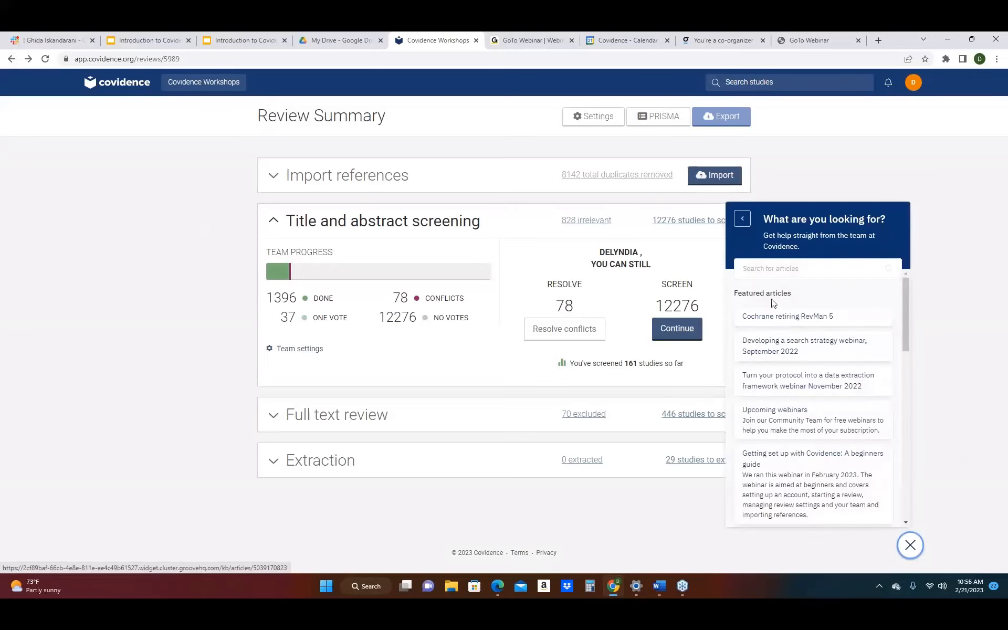
left_click(742, 220)
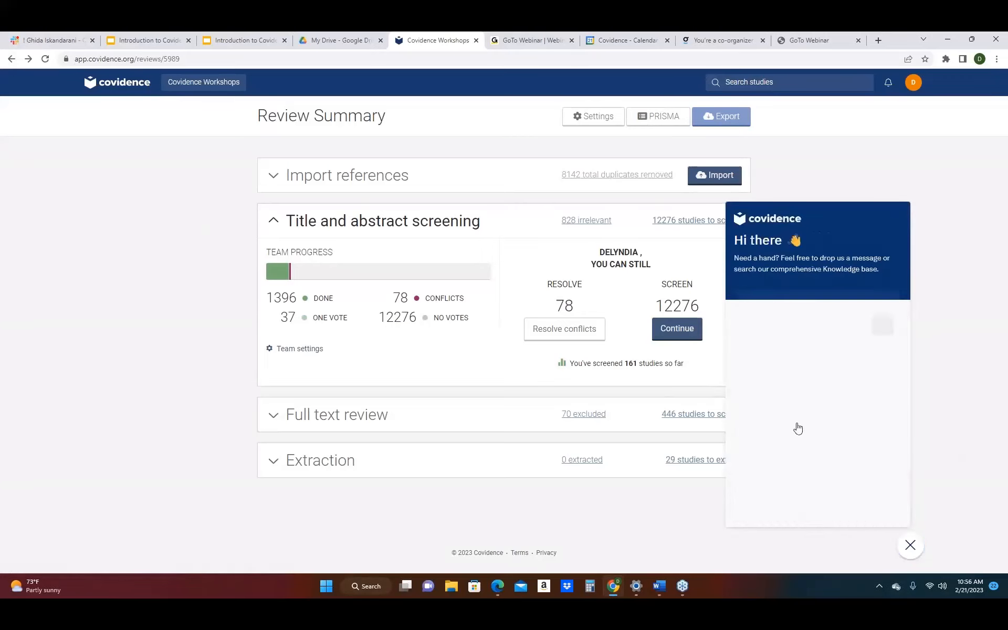
left_click(774, 349)
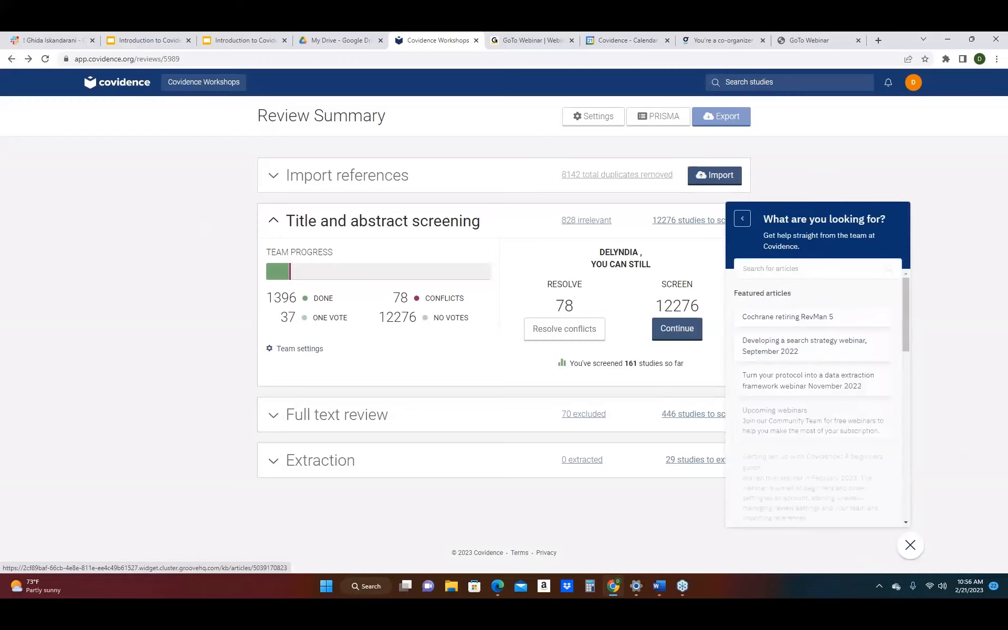
left_click(744, 223)
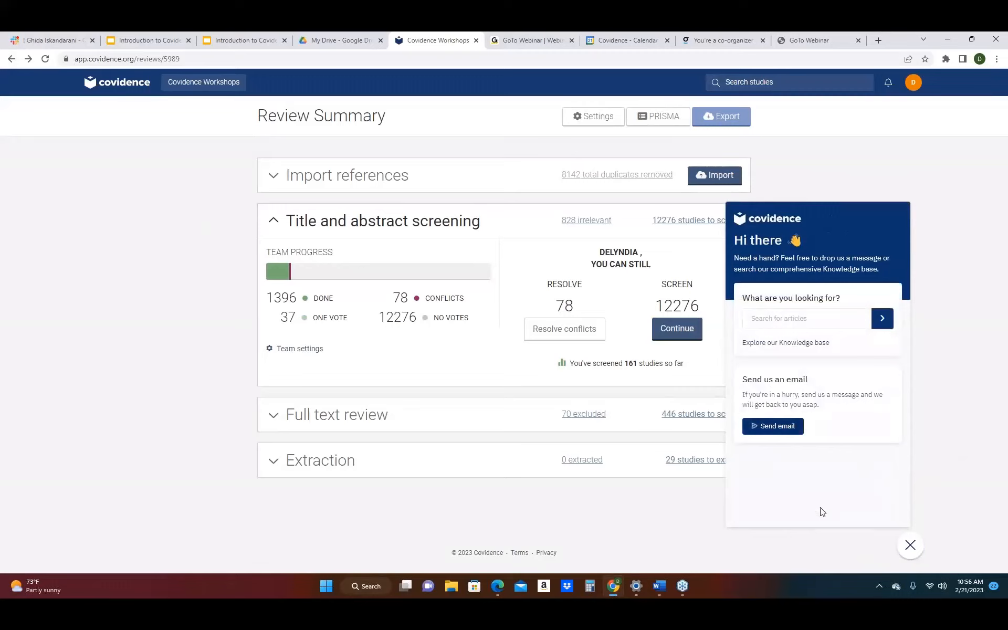
left_click(939, 436)
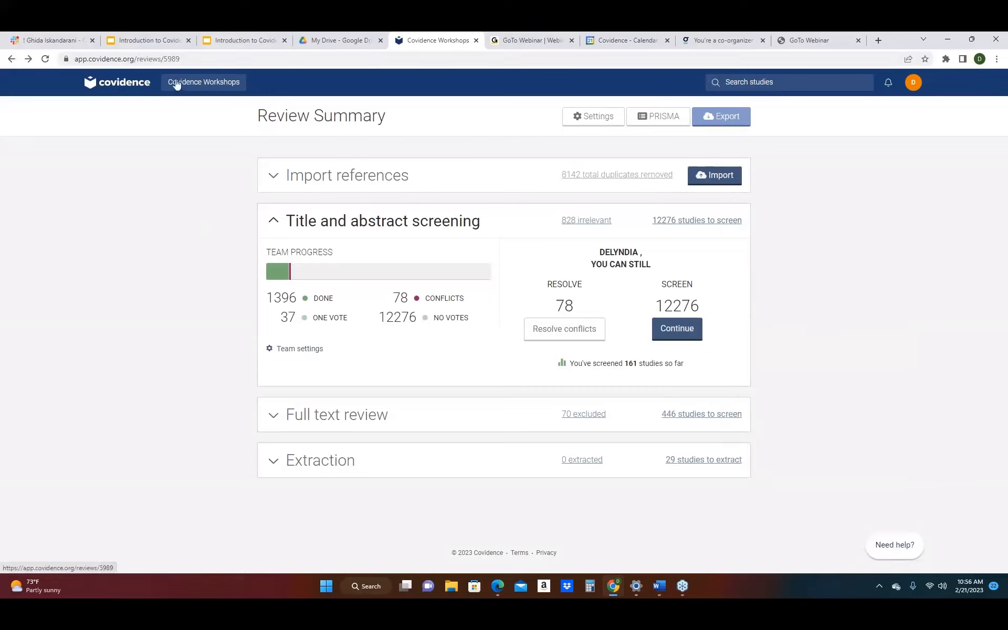
Go to the list of all current reviews and look through it down to the Demo Review link.
left_click(116, 89)
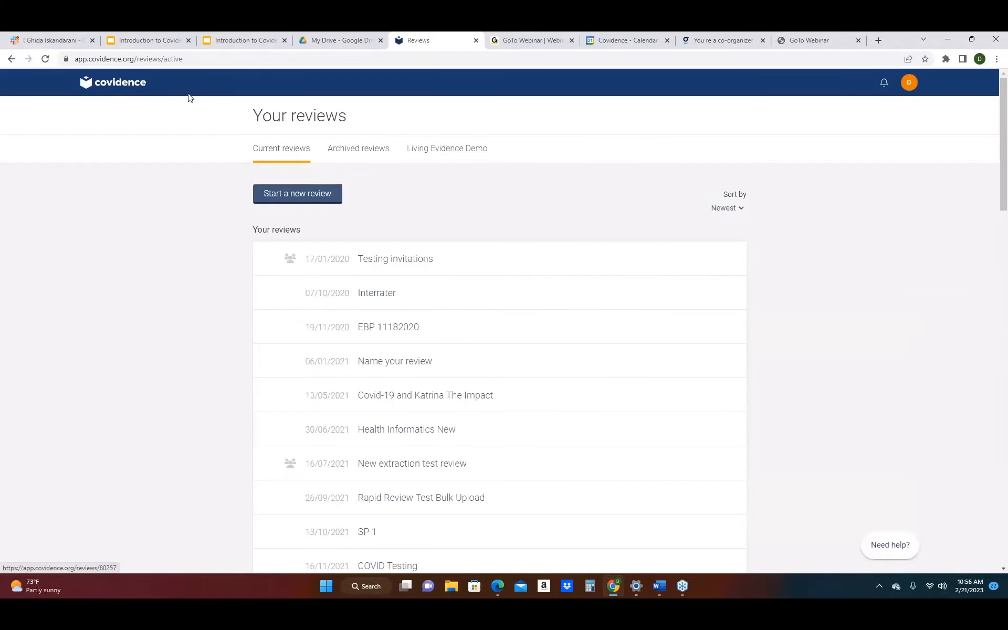
scroll(346, 477, "down", 3)
scroll(346, 478, "down", 18)
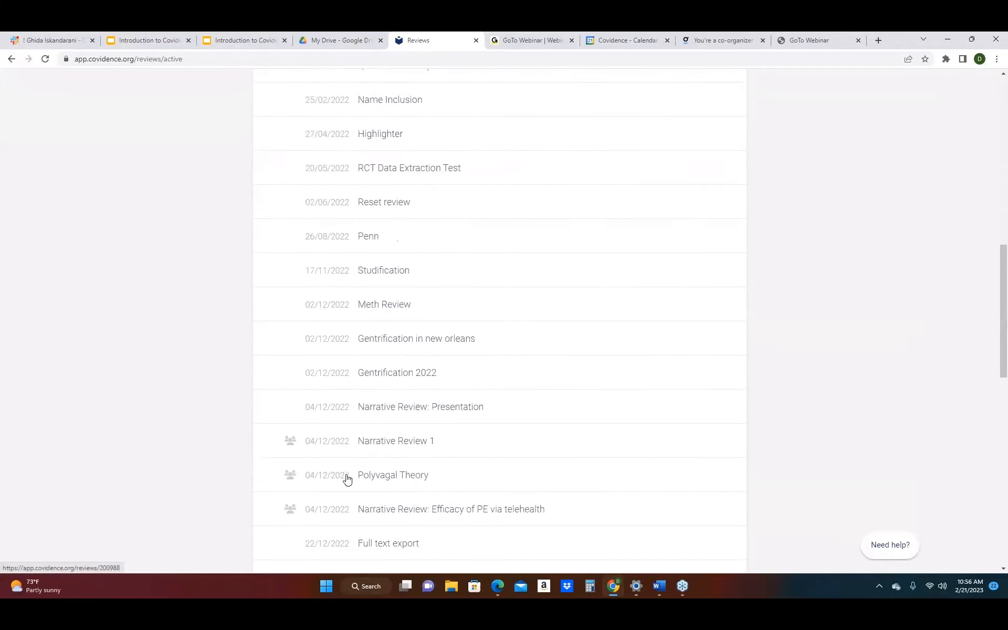
scroll(346, 477, "down", 4)
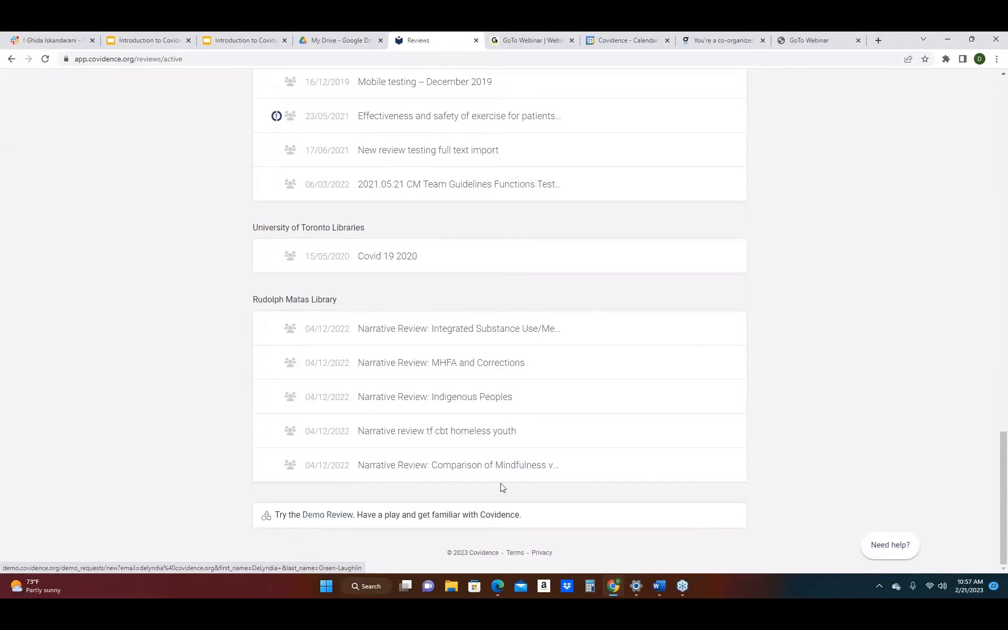
scroll(493, 480, "up", 4)
scroll(493, 480, "up", 7)
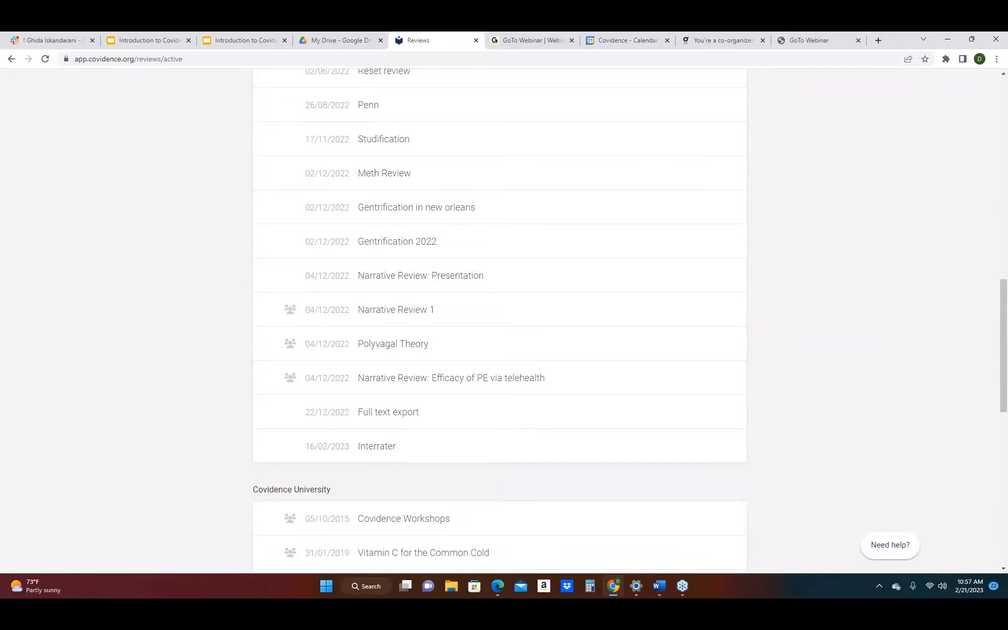
scroll(499, 321, "up", 10)
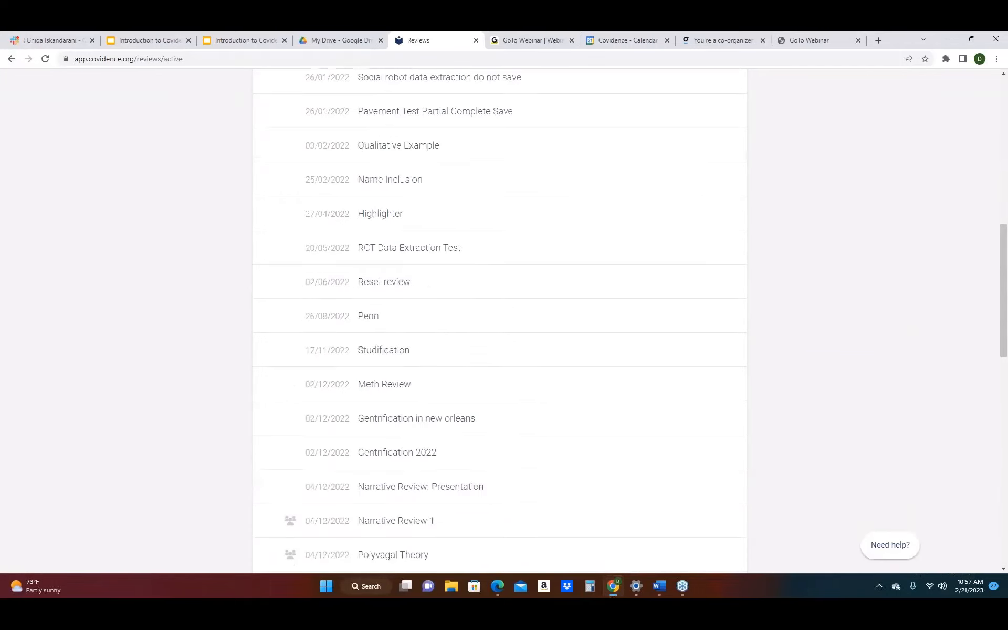
Return to the Covidence Workshops review summary and close the unneeded first browser tab.
left_click(9, 60)
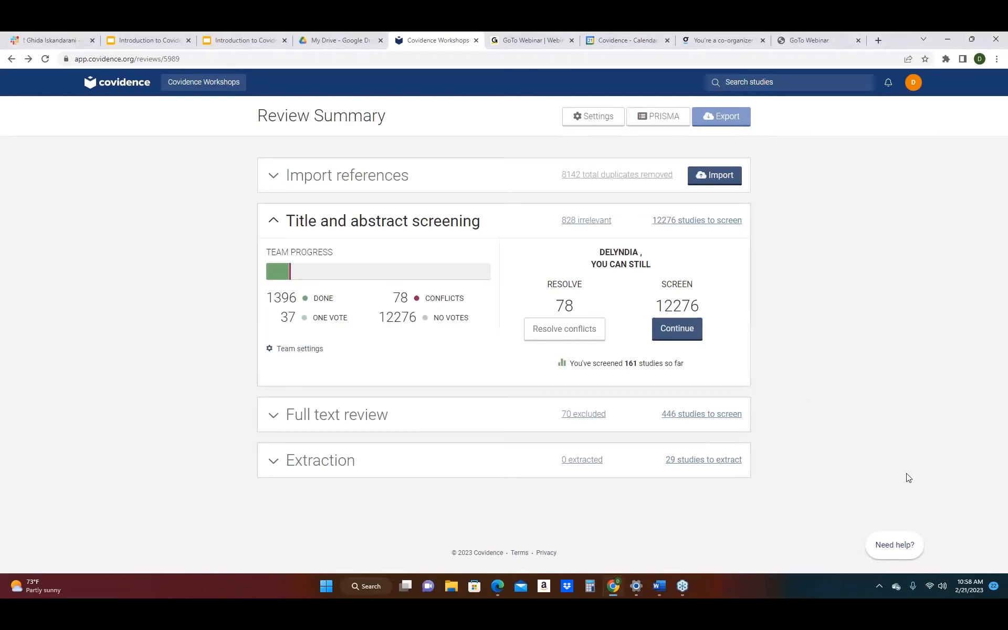
left_click(93, 41)
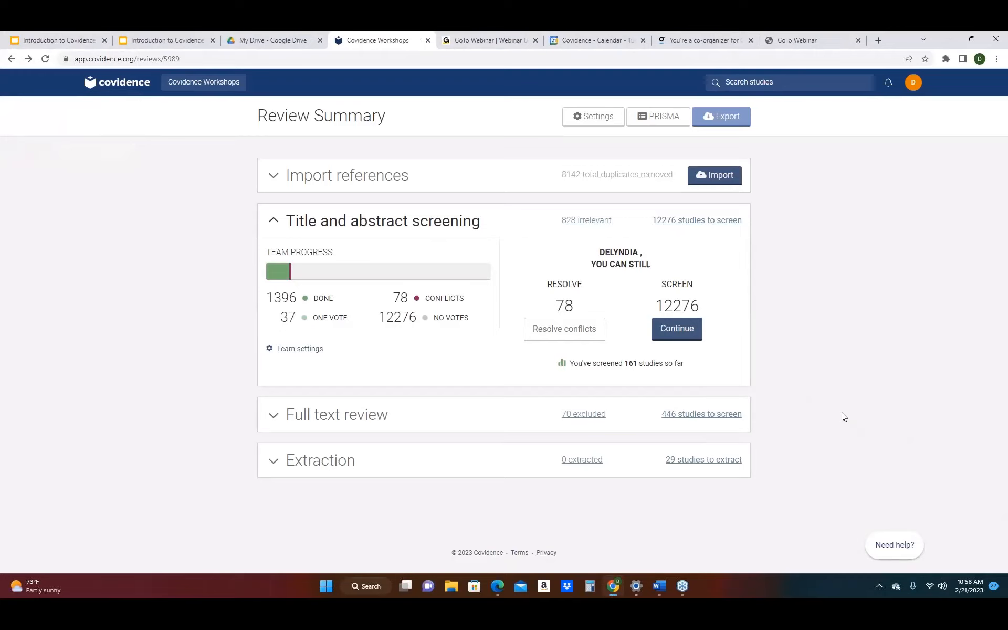
View the latest Covidence changes in the notifications list and close it.
left_click(887, 85)
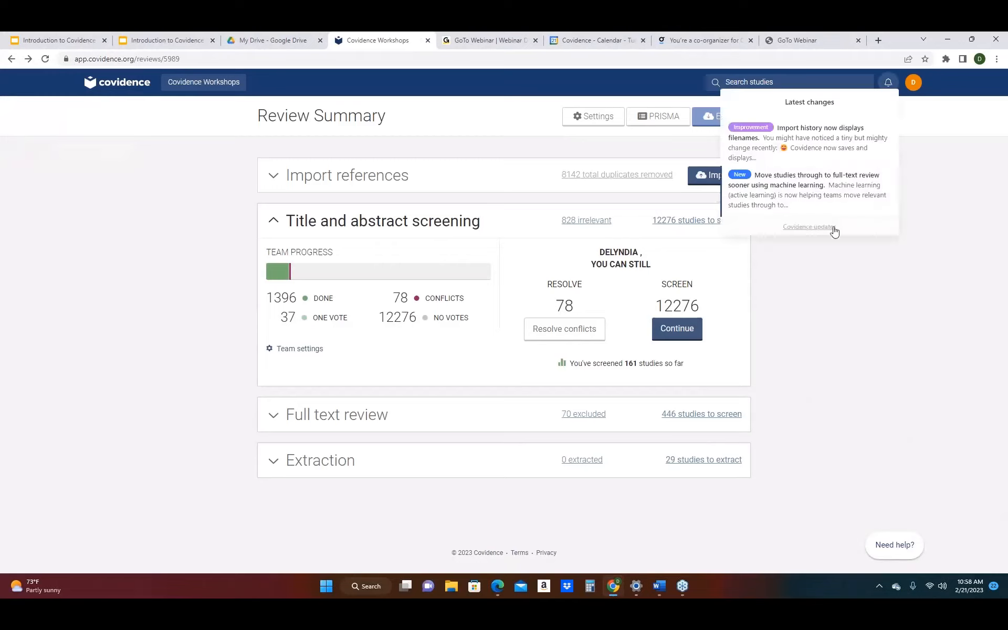
left_click(914, 188)
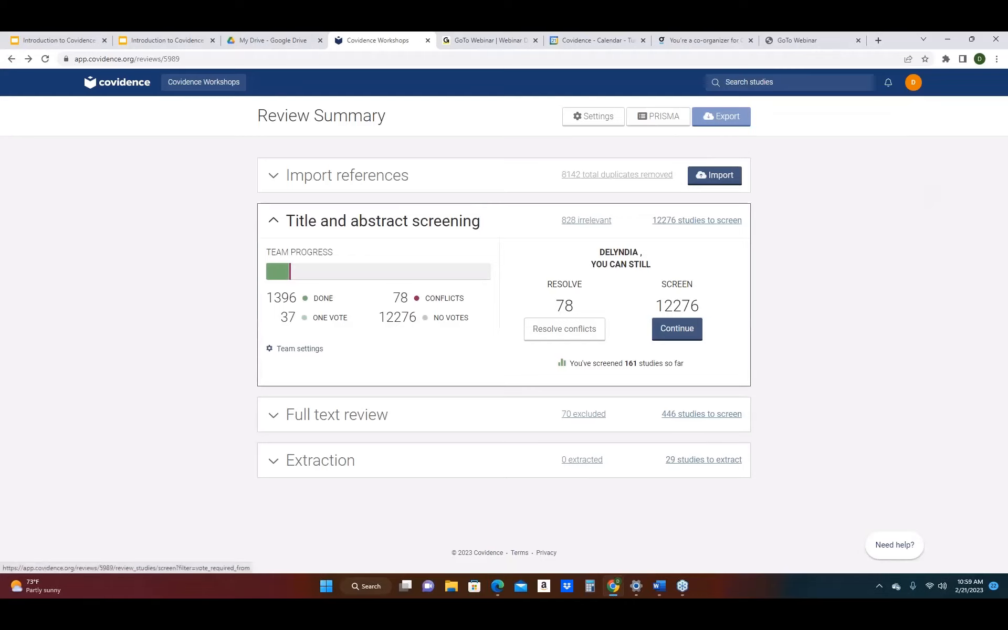
Continue title and abstract screening and apply the TA Conflict tag to study #4846.
left_click(682, 331)
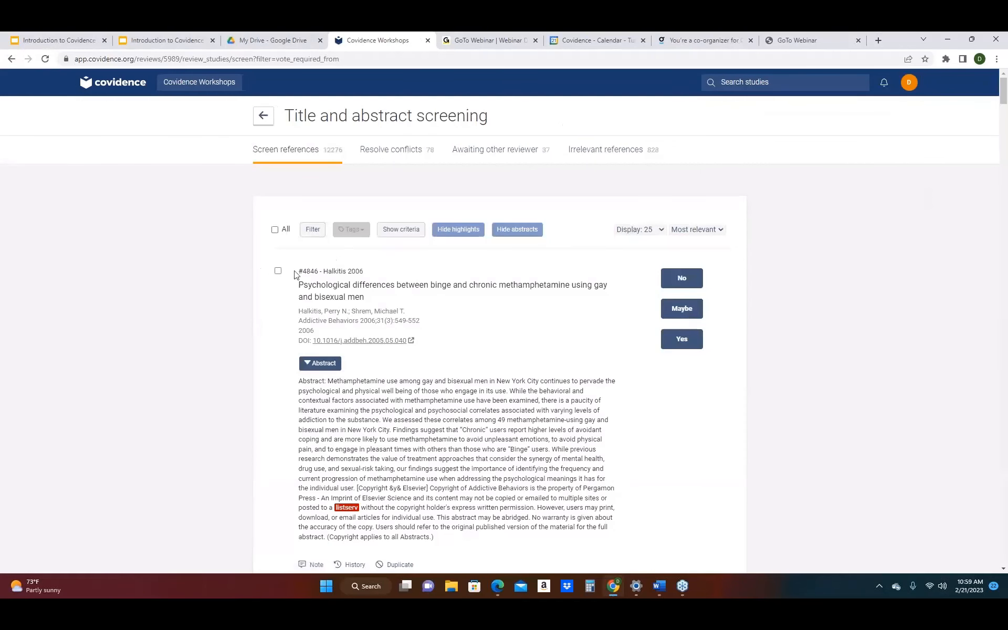
left_click(278, 271)
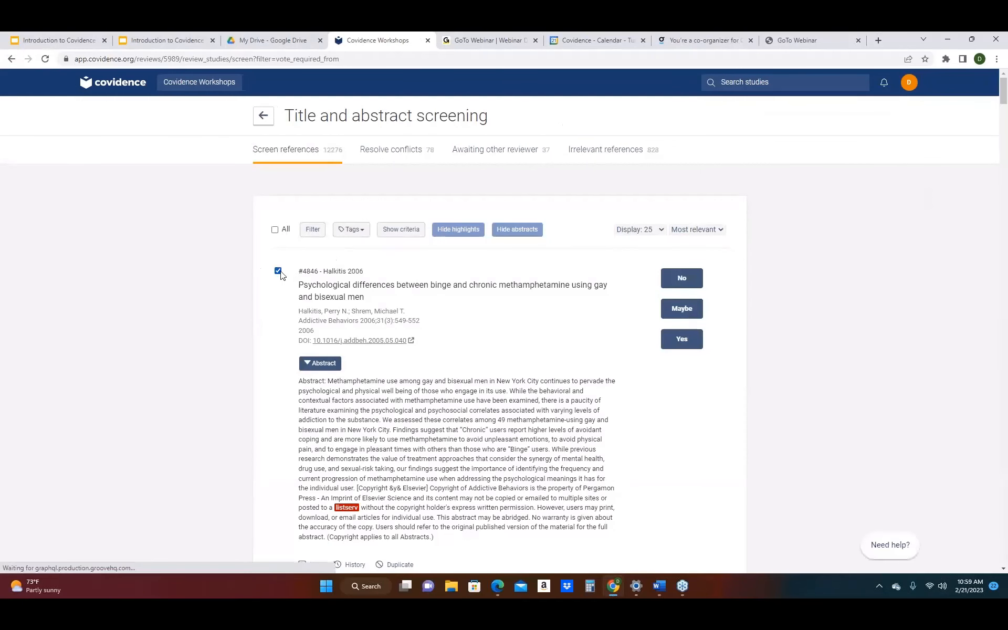
left_click(357, 235)
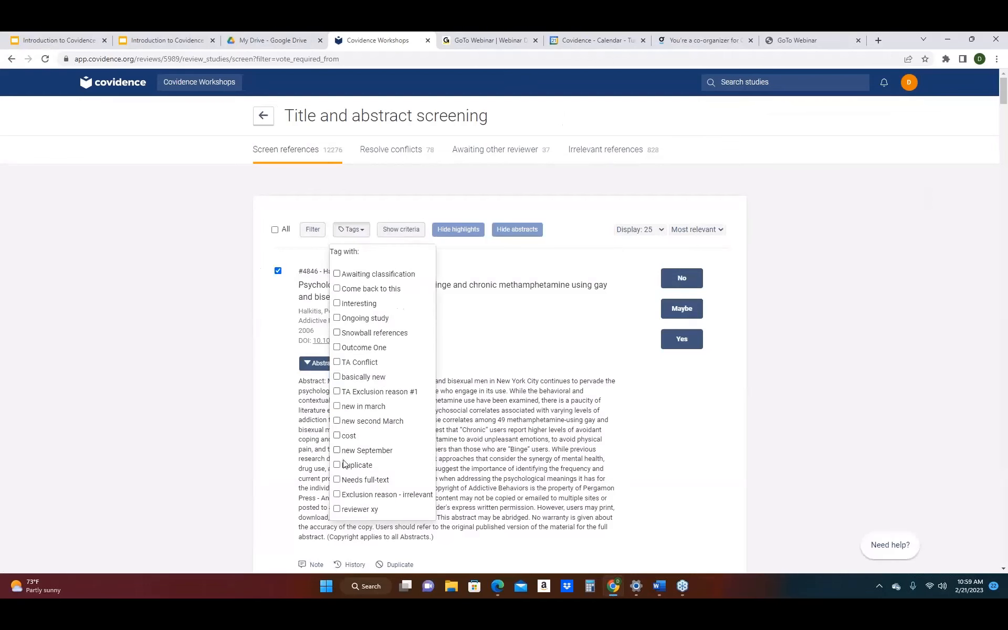
scroll(363, 476, "down", 3)
scroll(364, 475, "up", 2)
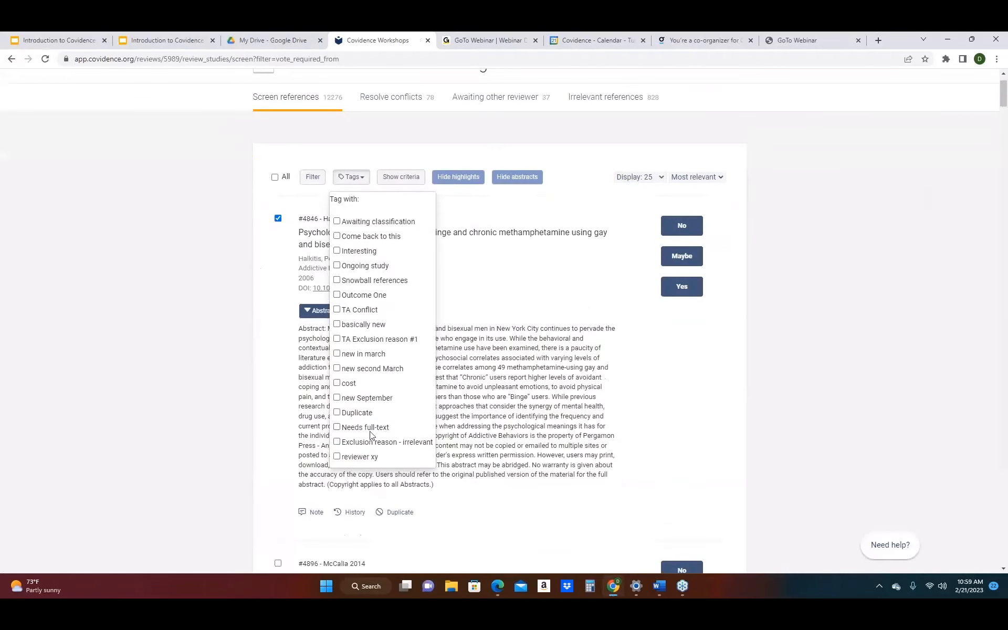
left_click(337, 310)
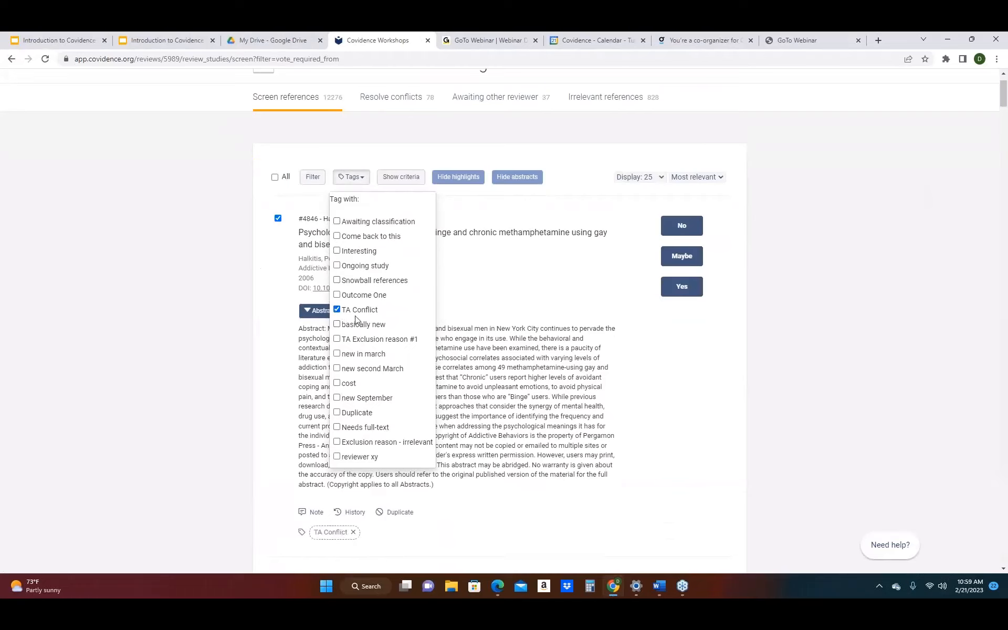
left_click(401, 313)
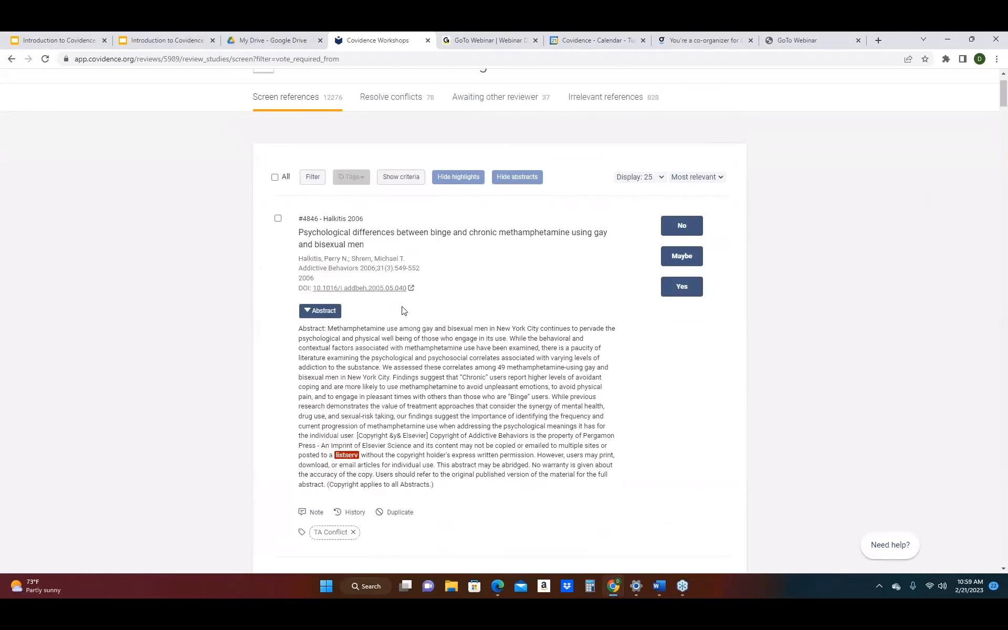
Add the Come back to this, Interesting and Snowball references tags to study #4846 and review its applied tags.
scroll(367, 315, "down", 2)
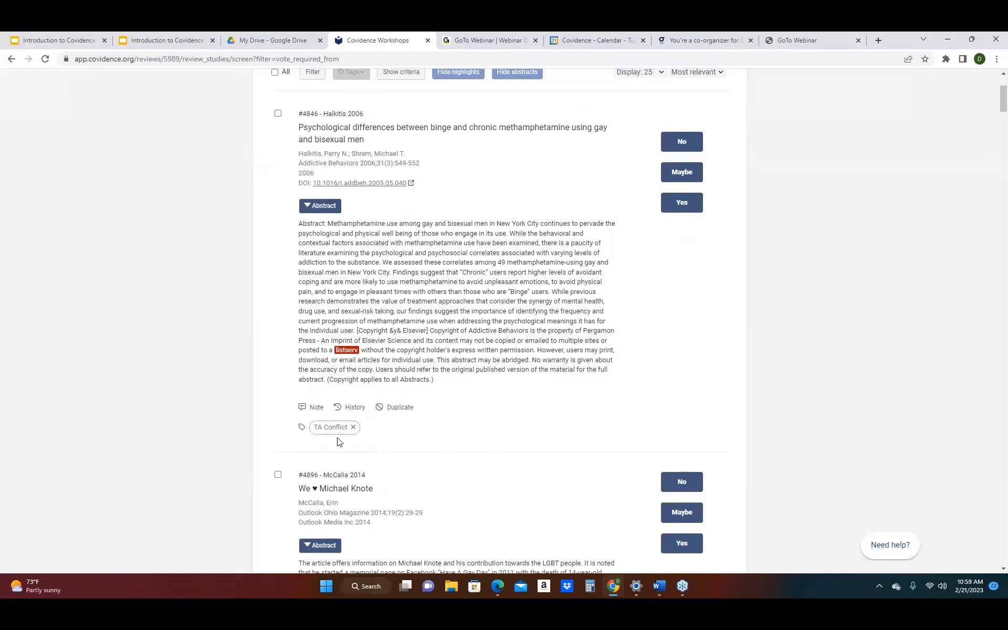
scroll(338, 441, "up", 3)
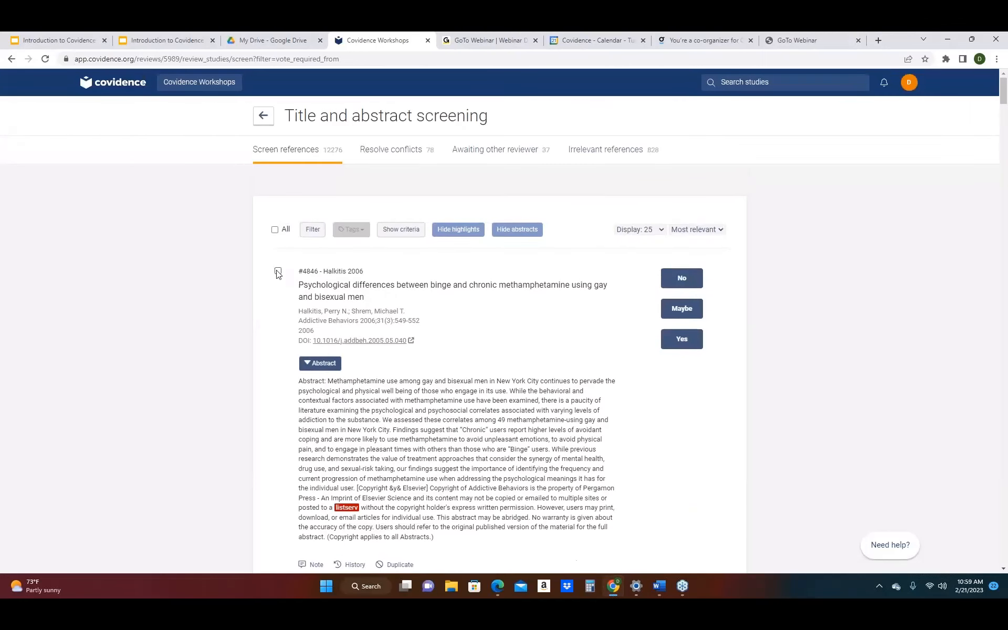
left_click(278, 272)
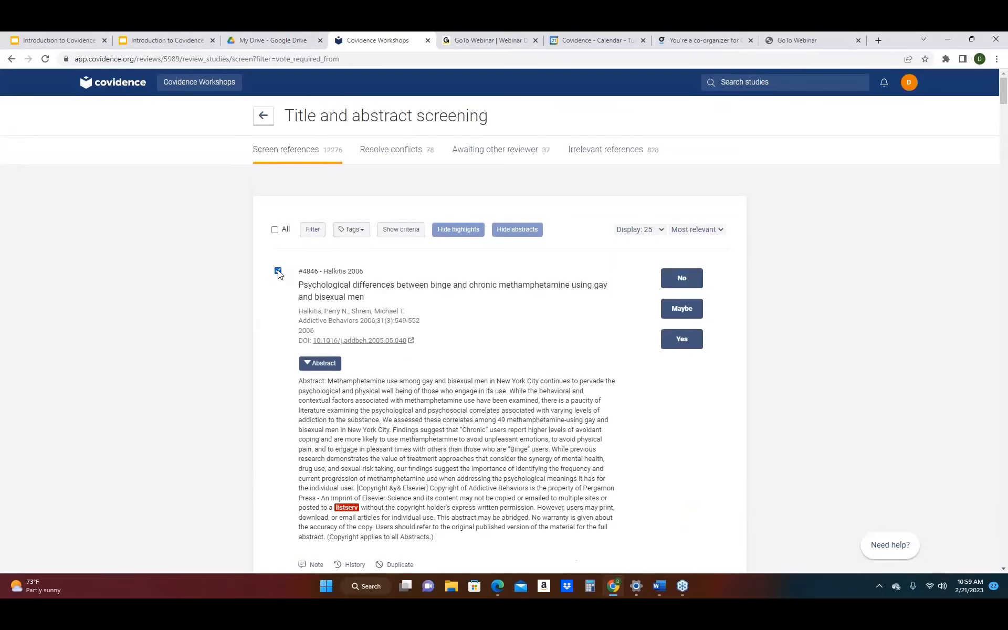
left_click(362, 232)
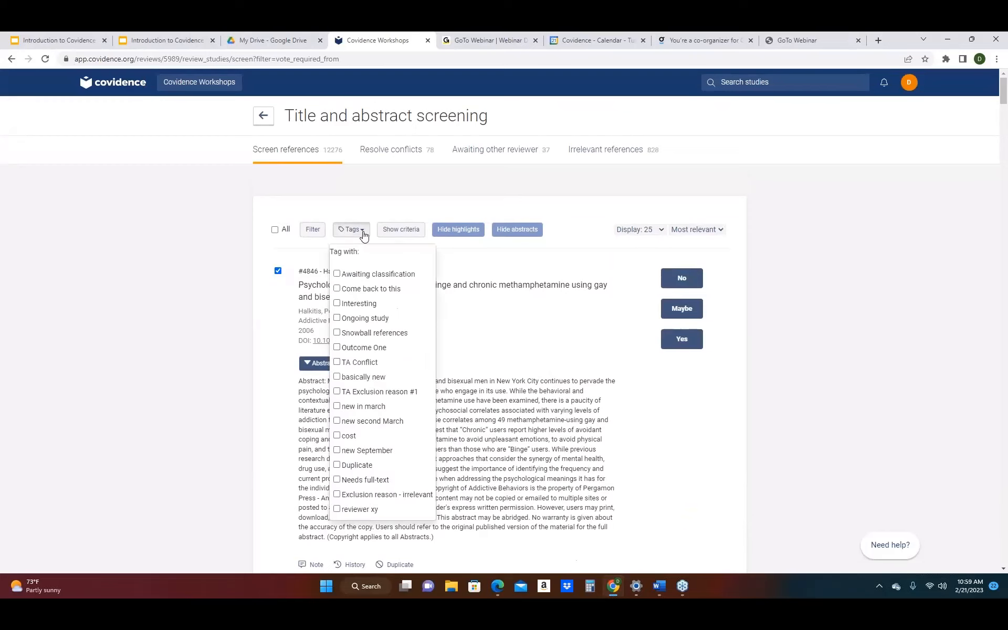
left_click(337, 289)
left_click(337, 303)
left_click(337, 333)
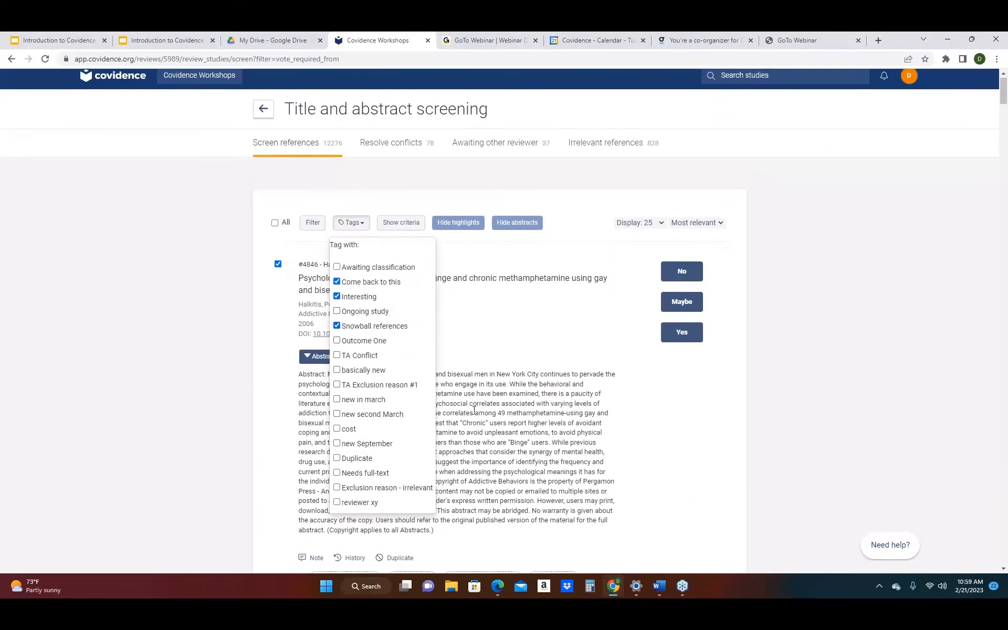
scroll(396, 420, "down", 3)
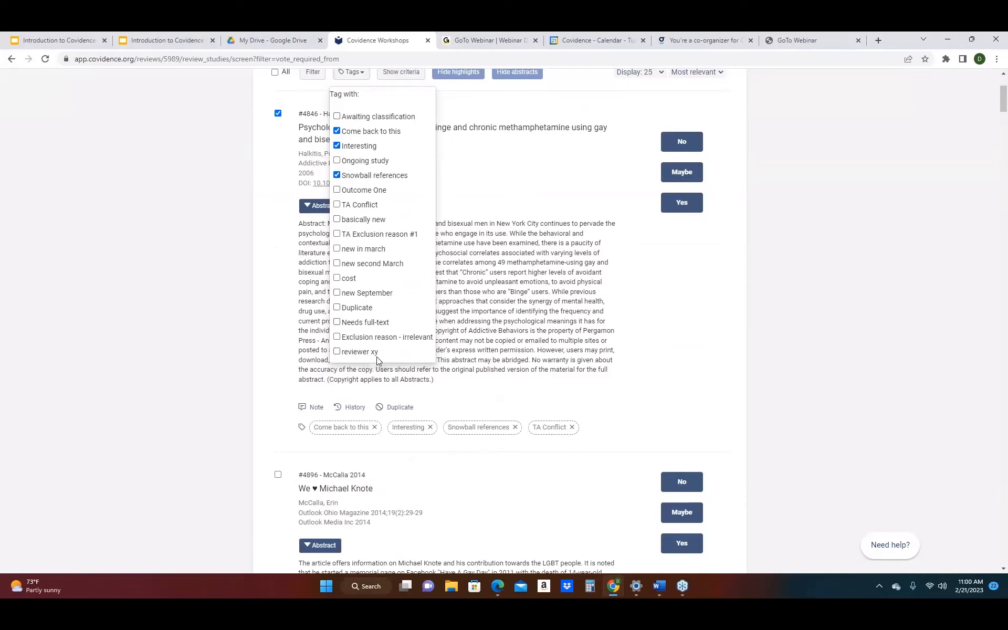
scroll(377, 360, "up", 3)
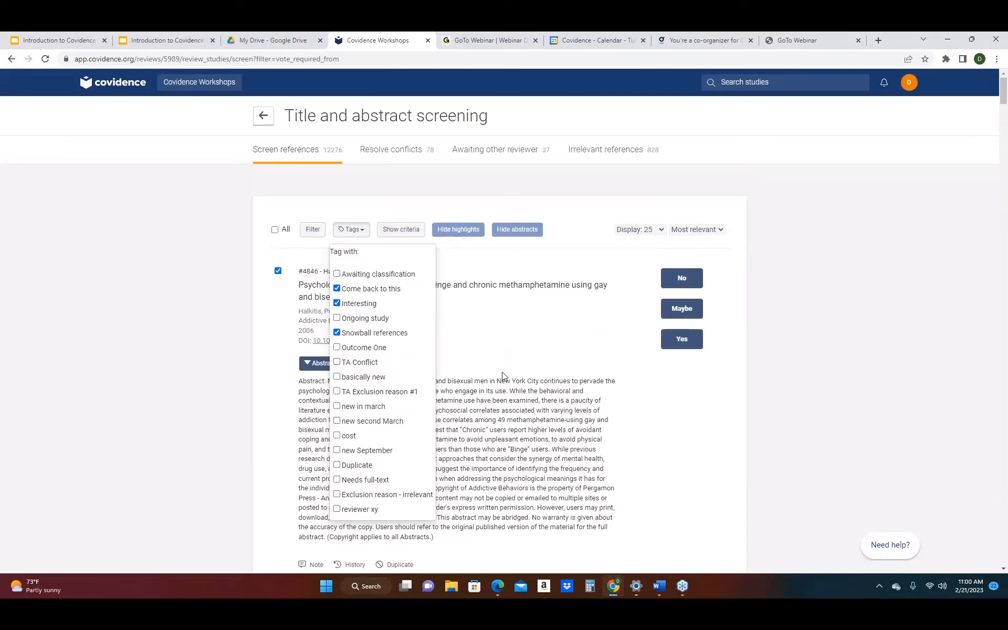
scroll(528, 450, "down", 2)
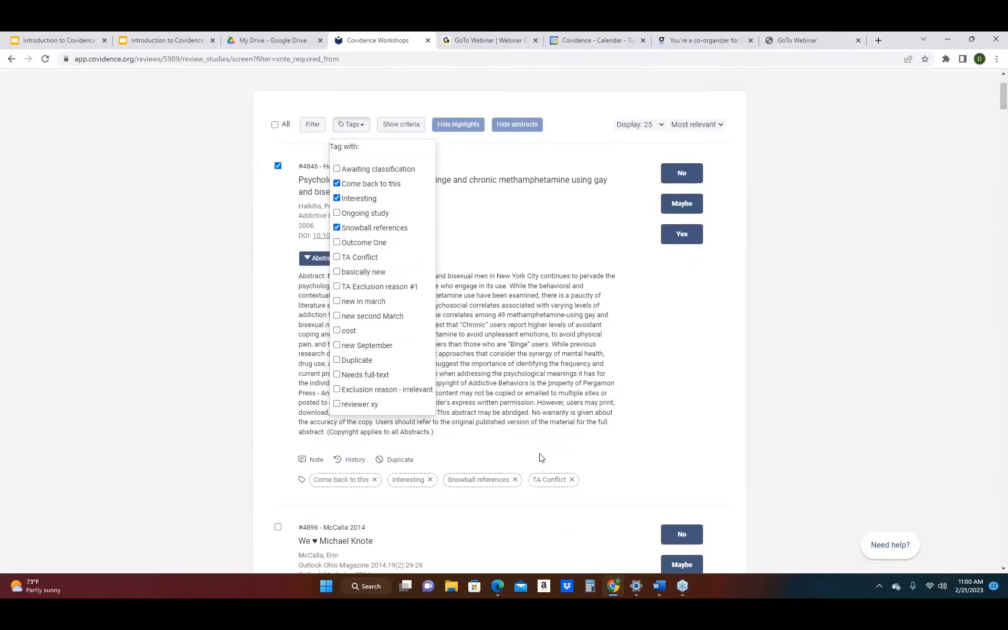
left_click(540, 454)
scroll(479, 429, "up", 2)
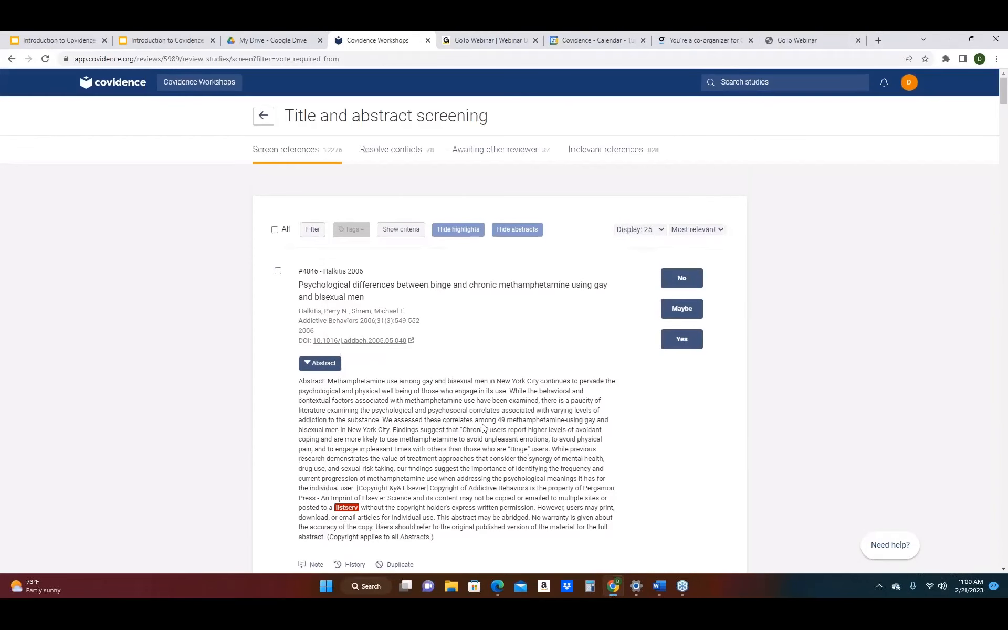
scroll(480, 430, "down", 3)
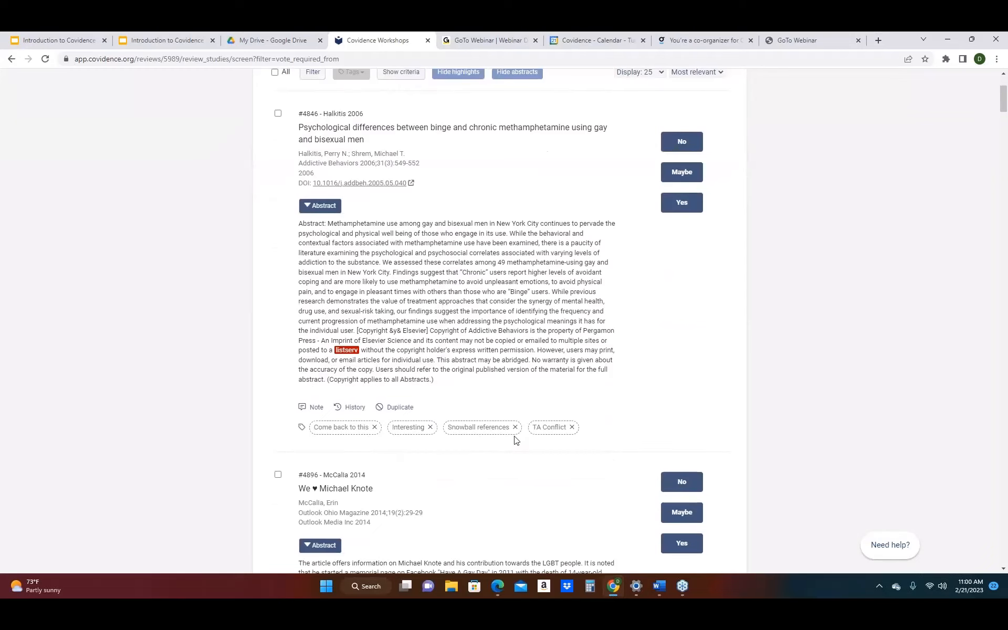
scroll(515, 440, "up", 3)
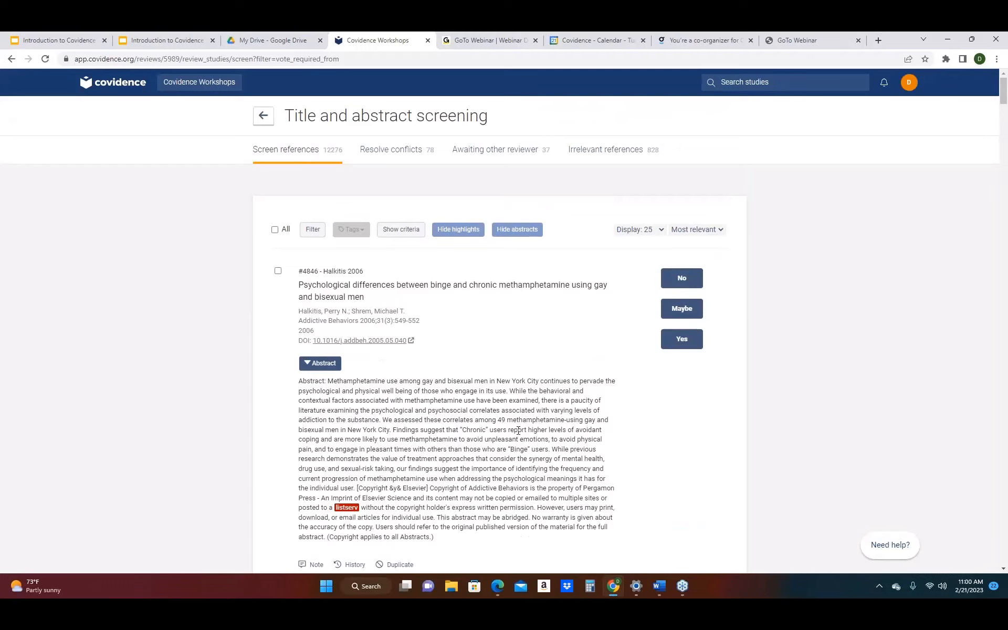
Open the review's team settings, examine team progress and reviewer contributions for title and abstract screening, and return to the review summary.
left_click(263, 116)
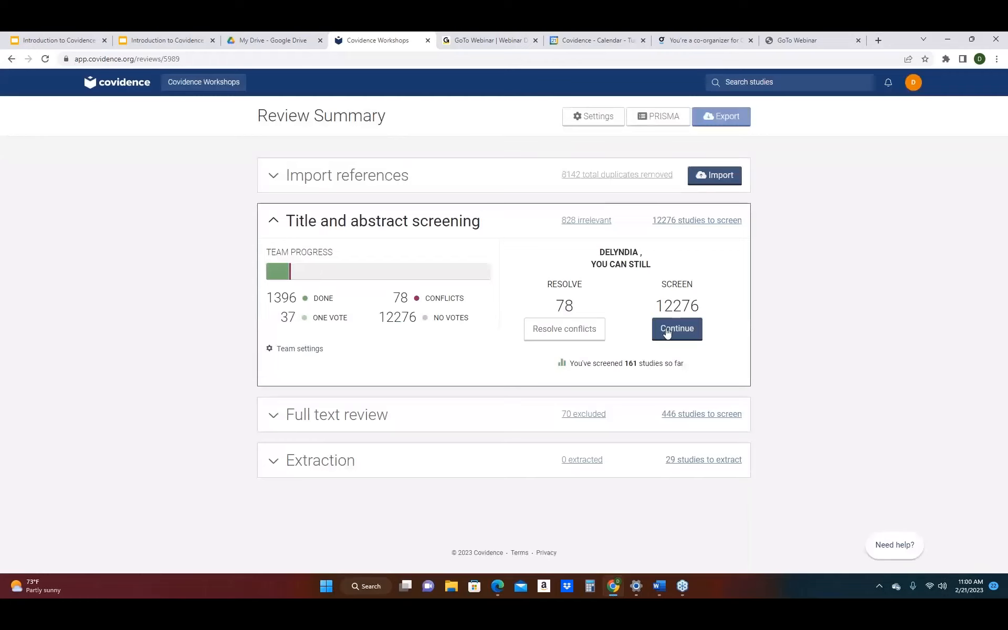
left_click(582, 121)
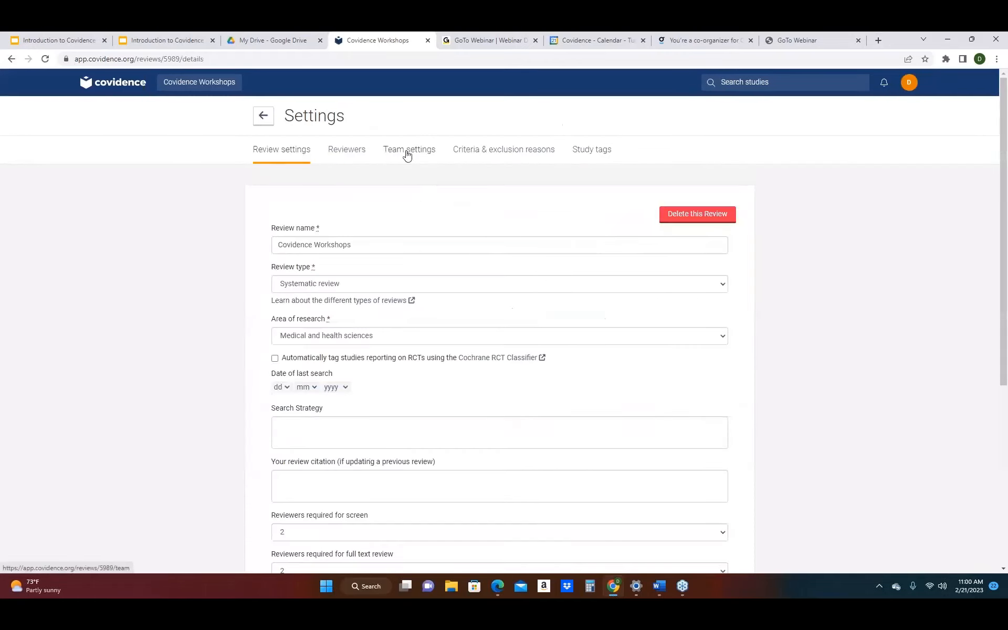
left_click(407, 153)
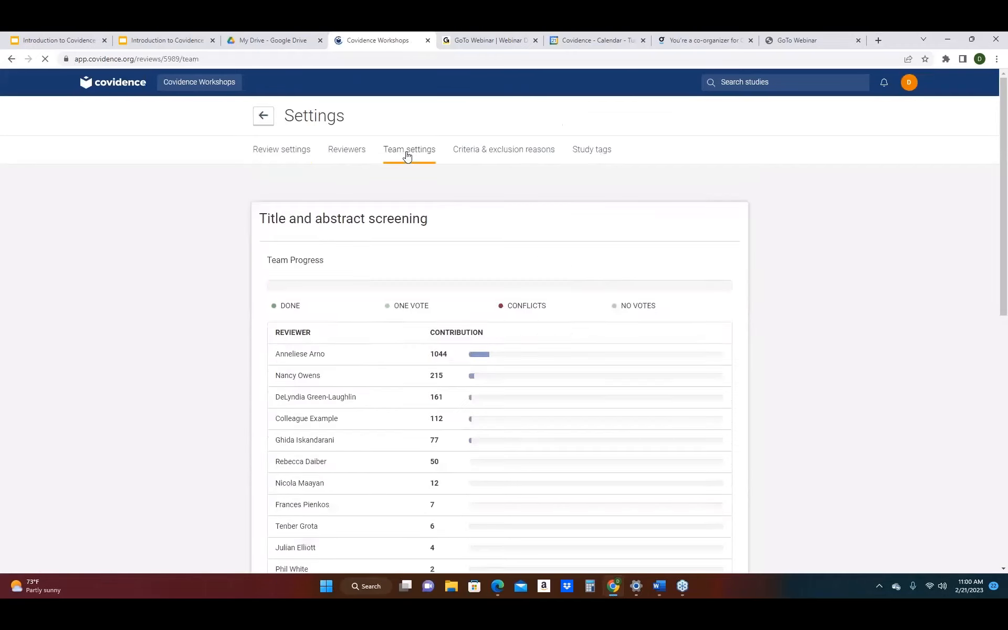
scroll(280, 275, "down", 2)
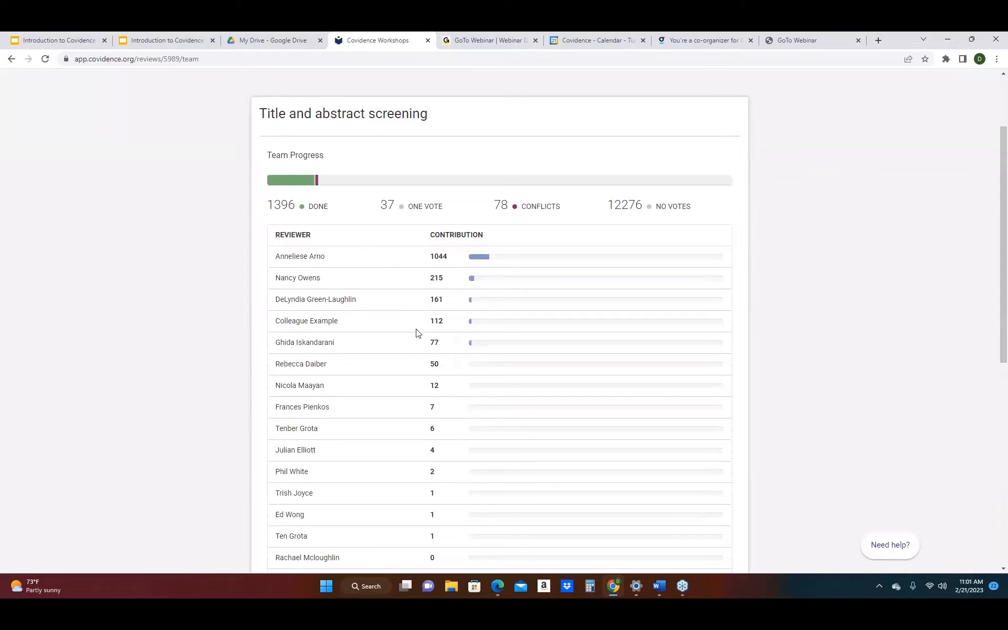
scroll(418, 332, "up", 1)
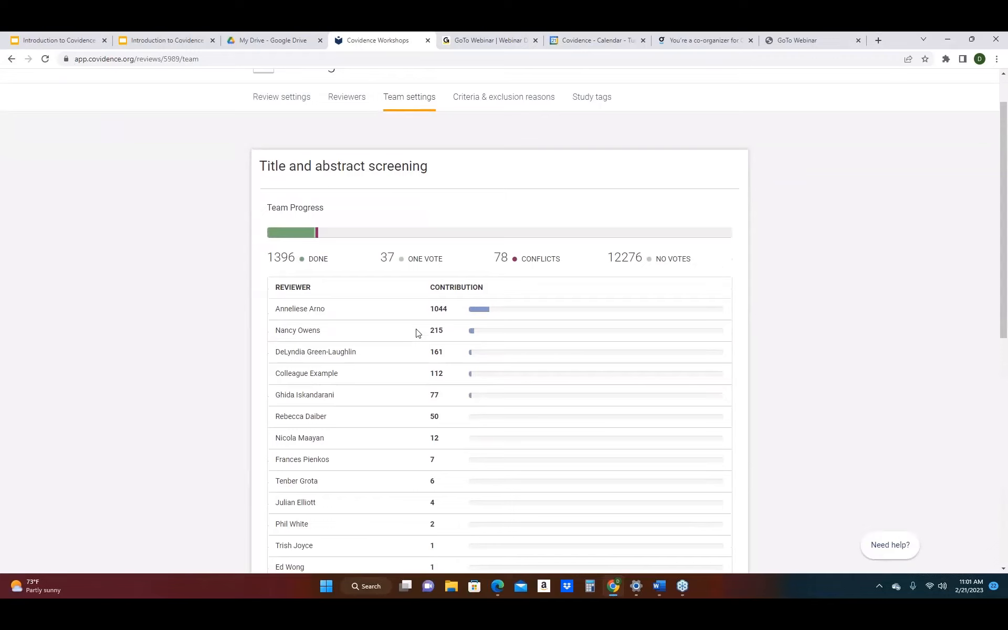
scroll(417, 333, "up", 1)
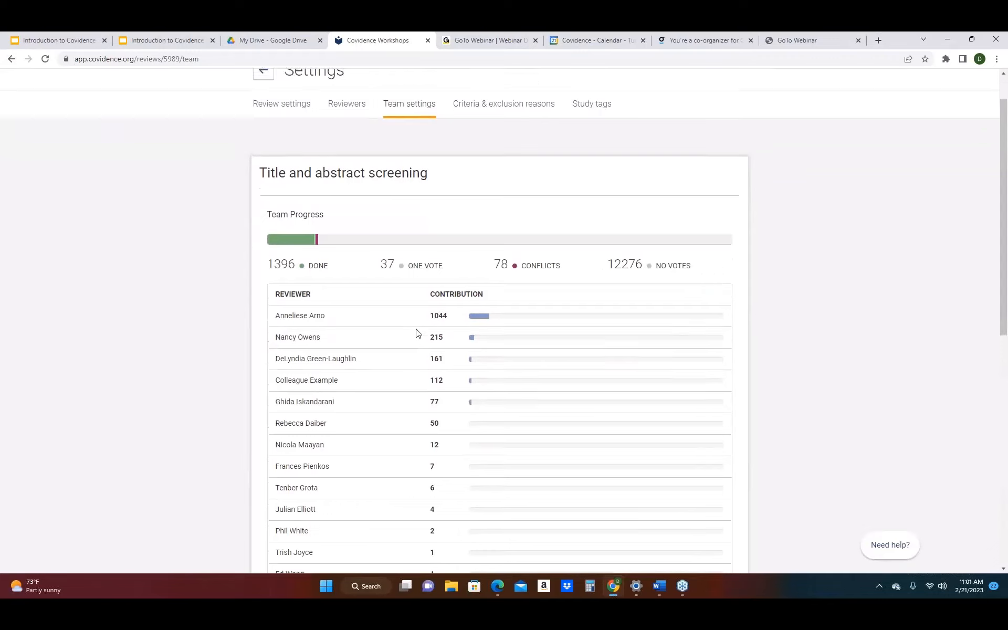
left_click(264, 116)
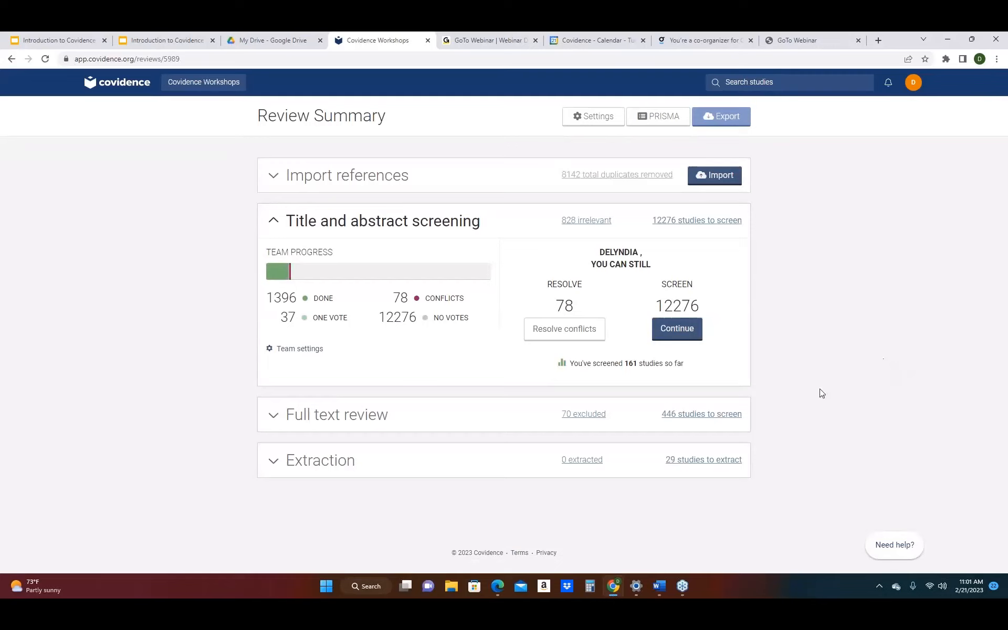
Open the review's export page and look at the reference export options.
left_click(737, 119)
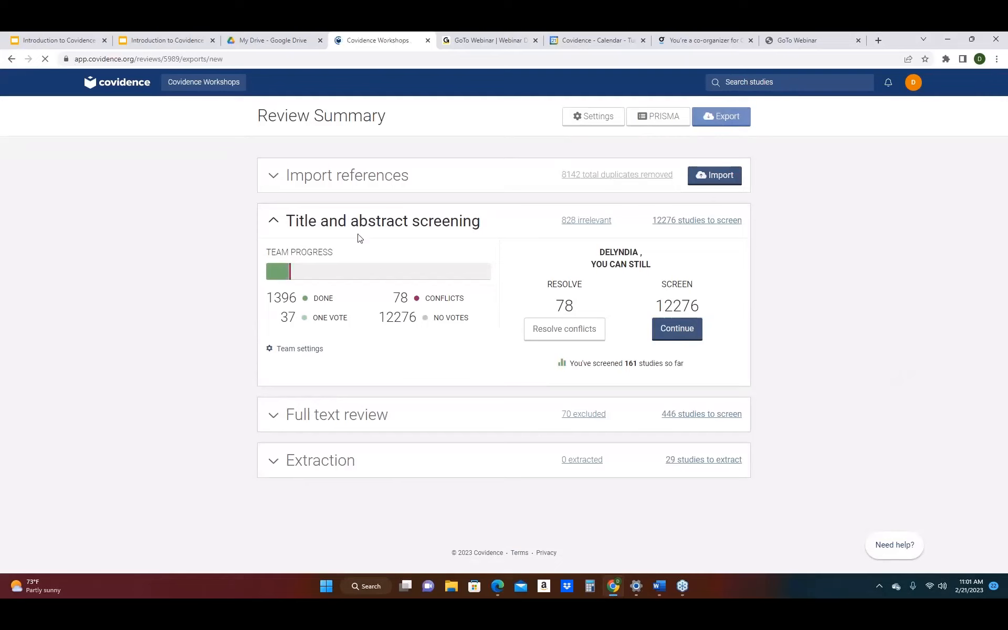
left_click(366, 273)
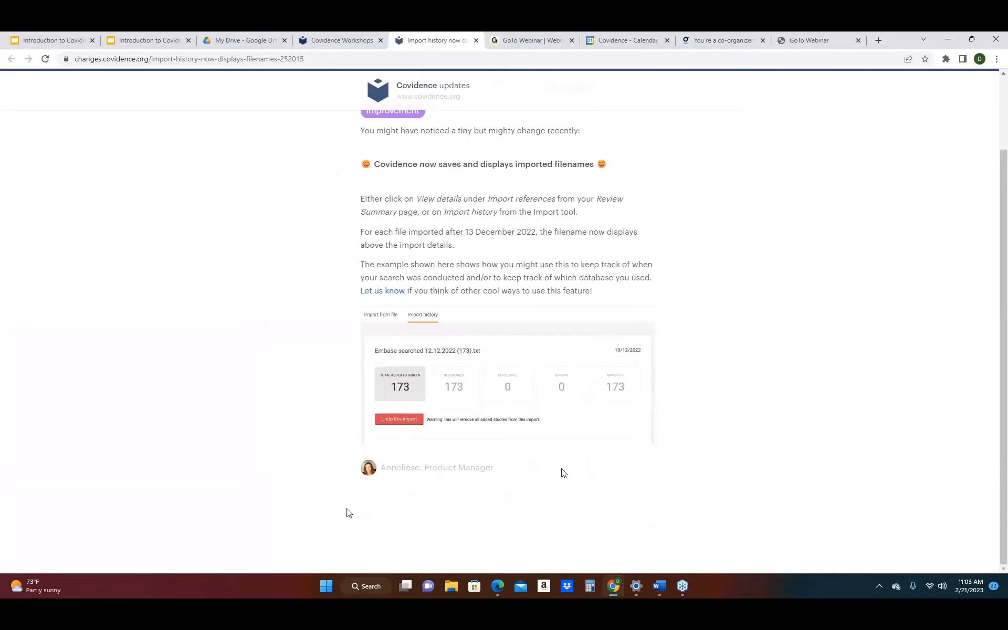
Read the update article about import history displaying filenames, close it and its notice, and return to the review summary.
scroll(565, 473, "up", 2)
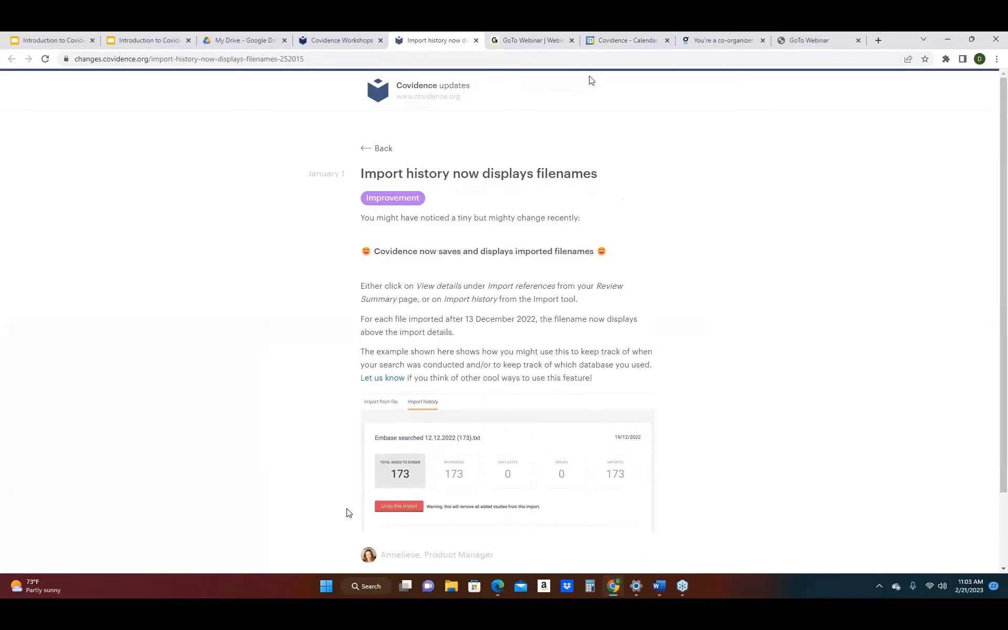
left_click(476, 40)
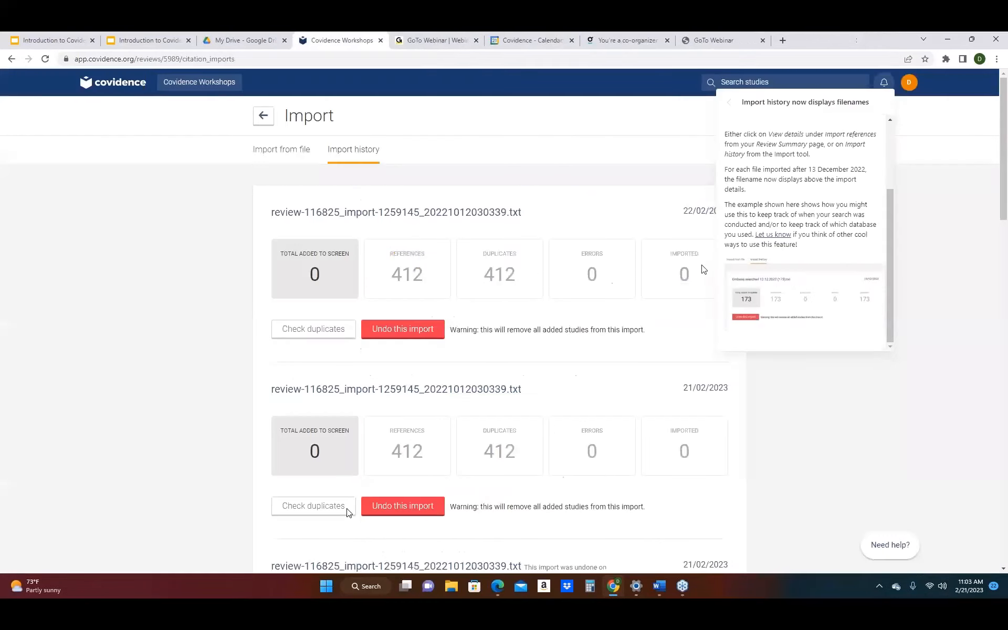
left_click(855, 417)
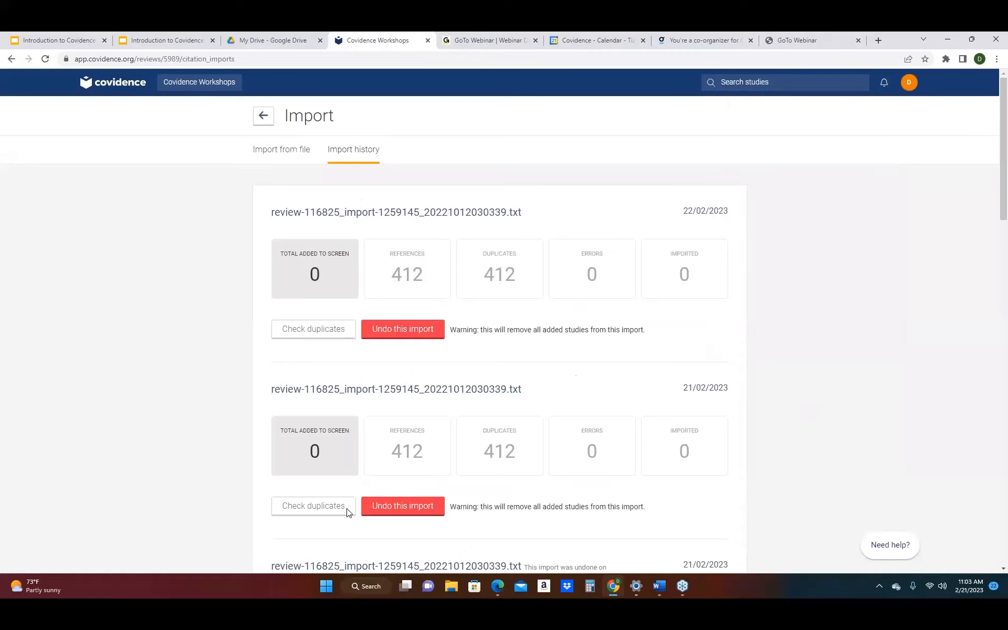
left_click(259, 121)
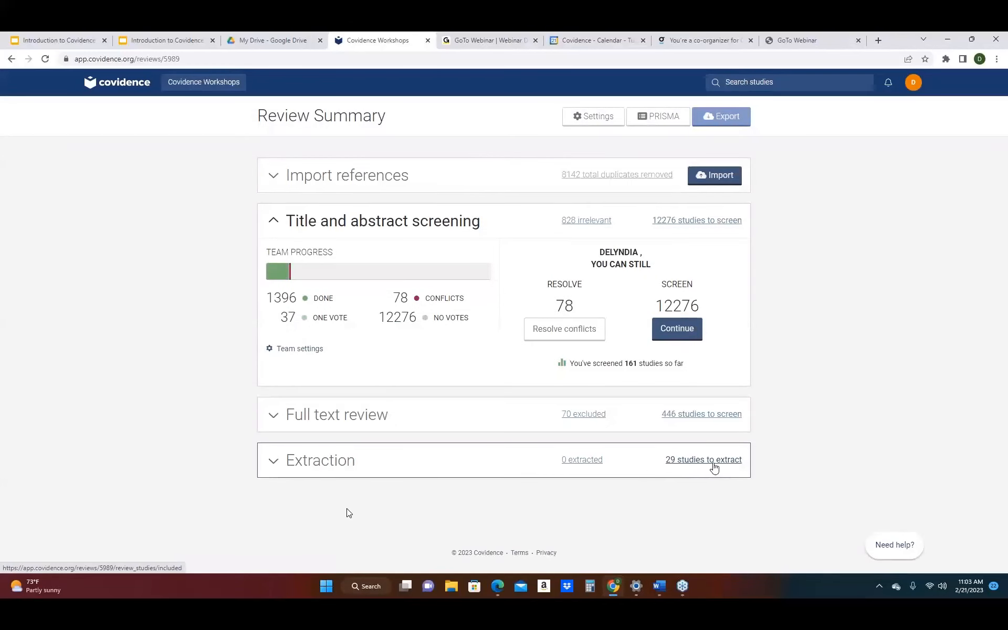
Open the studies to extract, view the Quality Assessment Template, and return to the Extraction page.
left_click(714, 467)
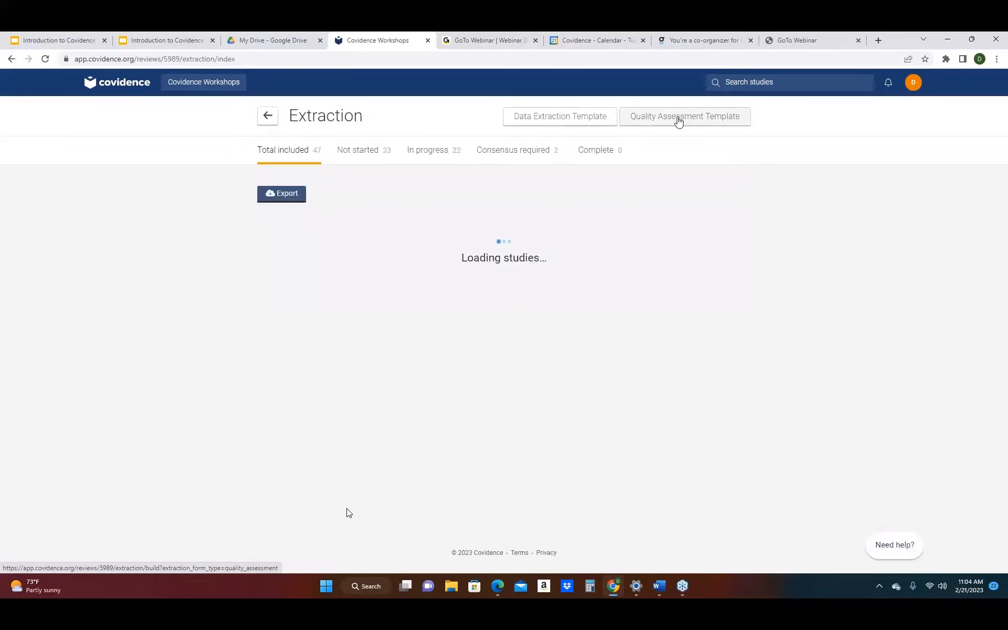
left_click(678, 117)
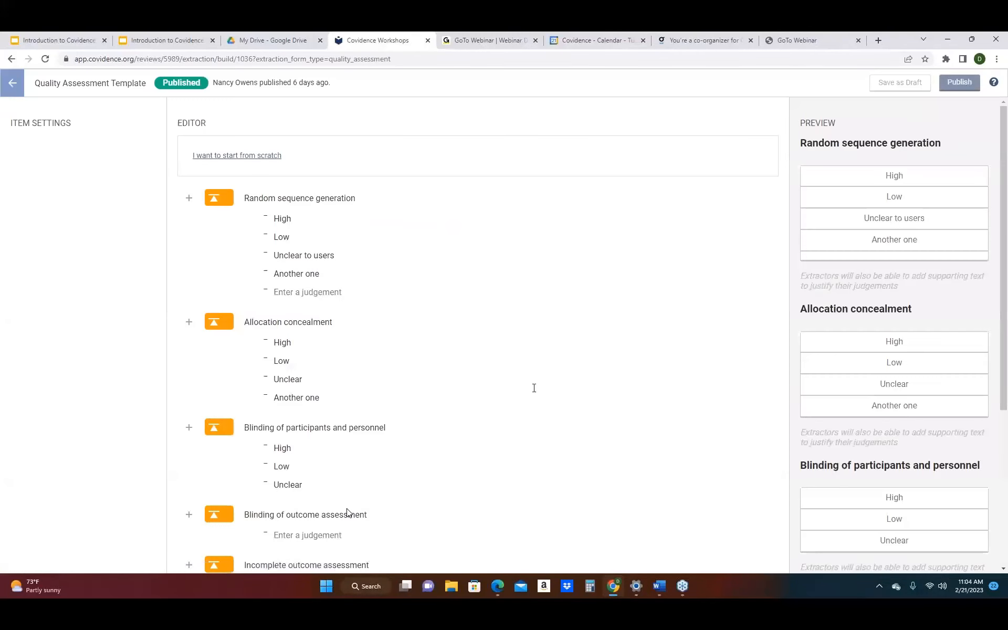
left_click(11, 59)
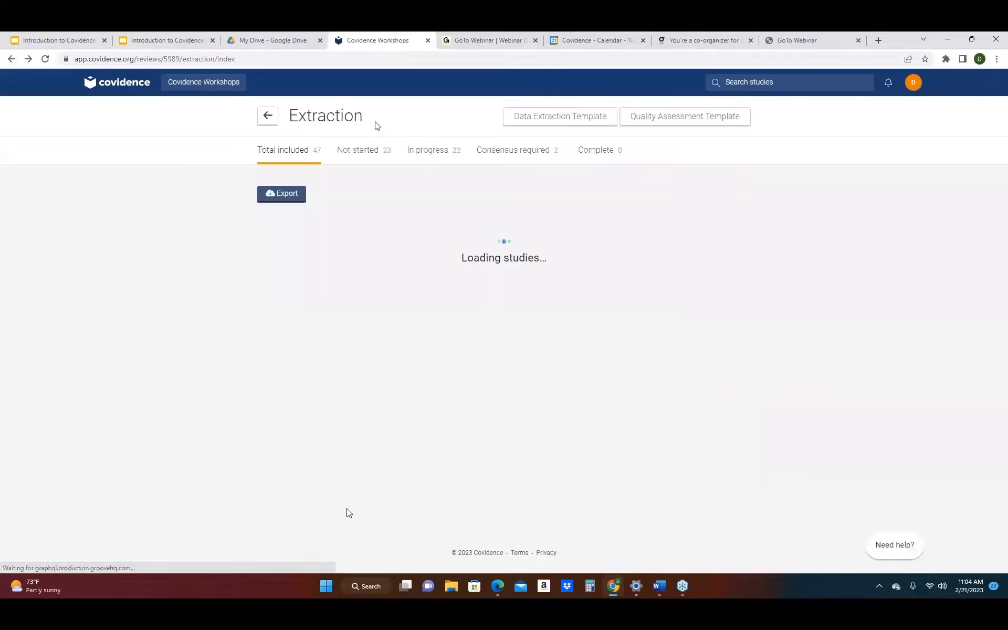